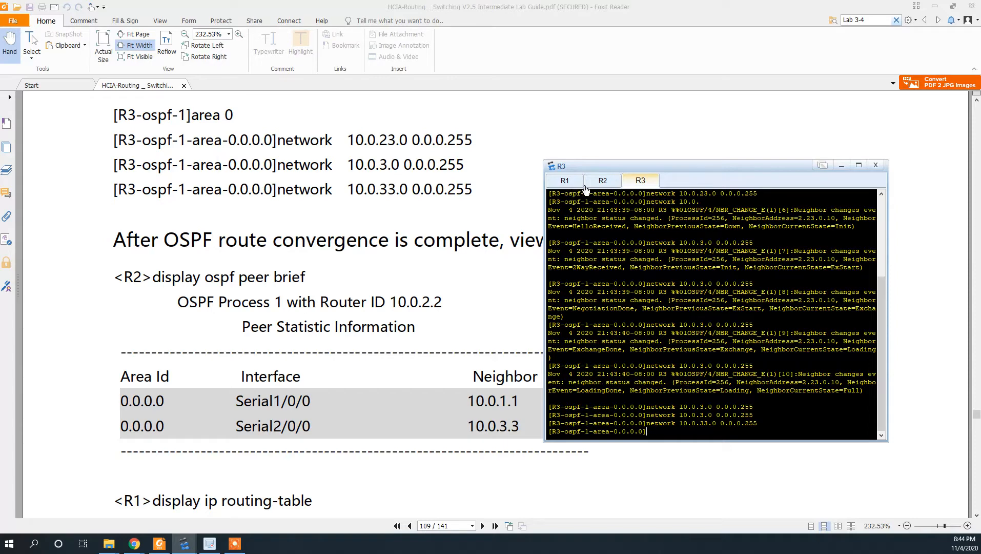
- Run 'display ospf peer brief' on R2, showing Full neighbors 10.0.1.1 and 10.0.3.3
click(602, 181)
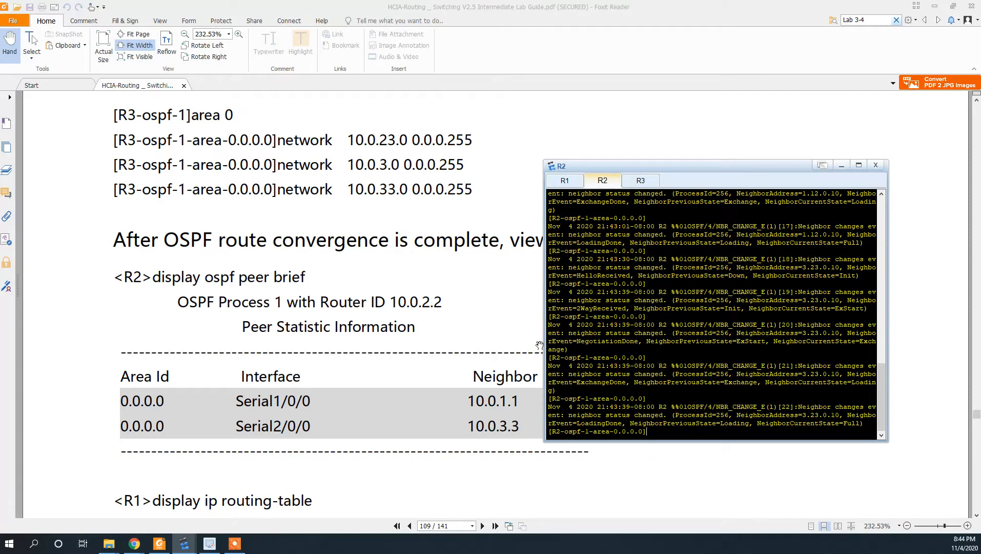
key(ctrl+z)
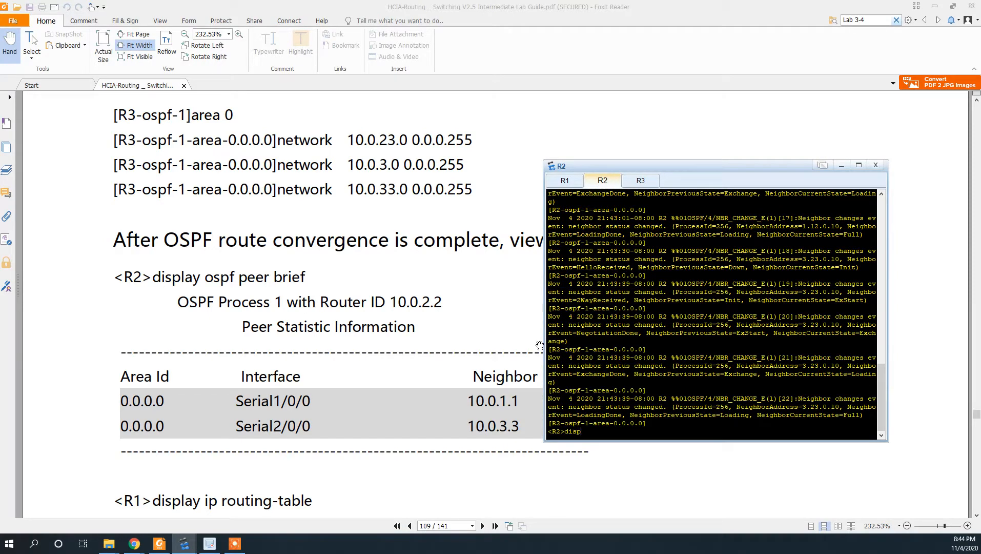
text(disp oa)
key(BackSpace)
text(spf peer brief)
key(Return)
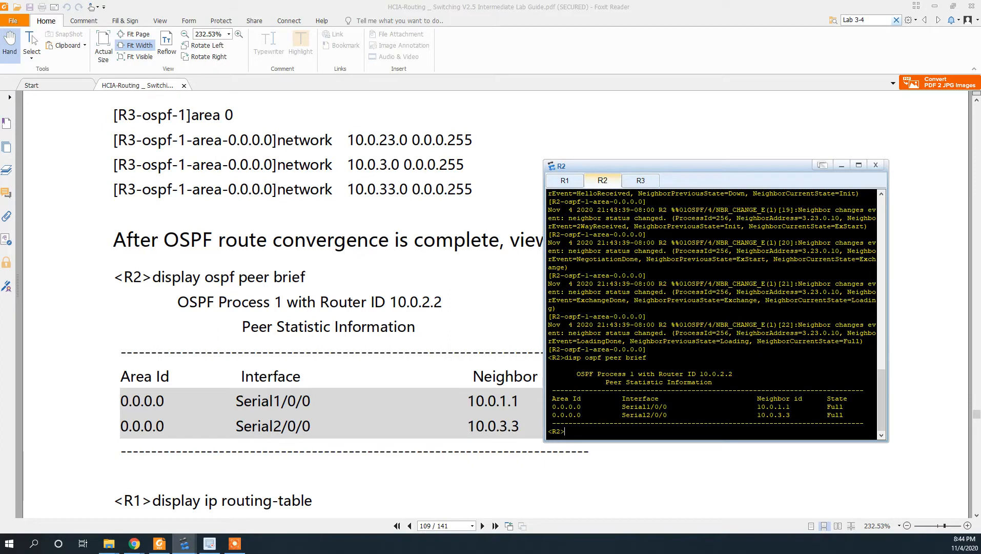
key(alt+Tab)
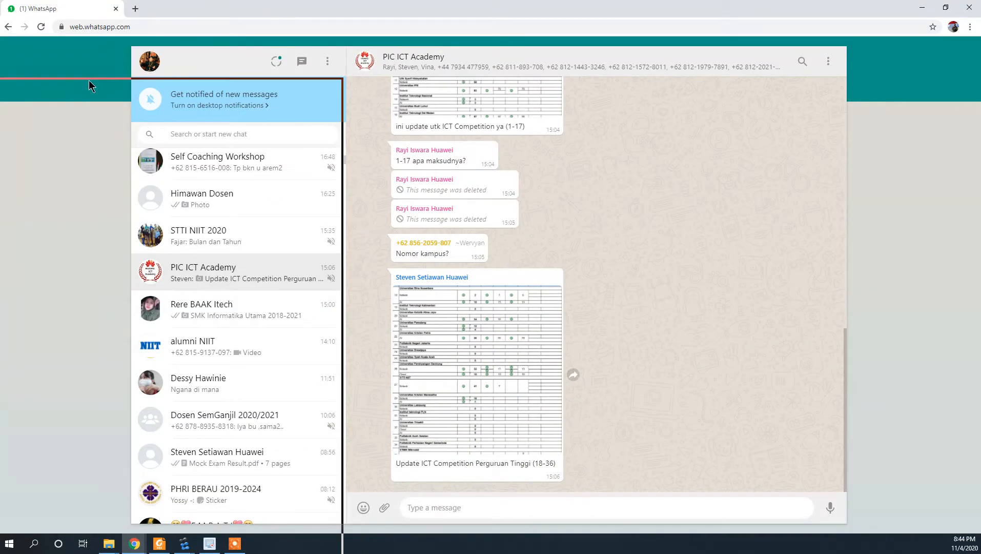
key(alt+Tab)
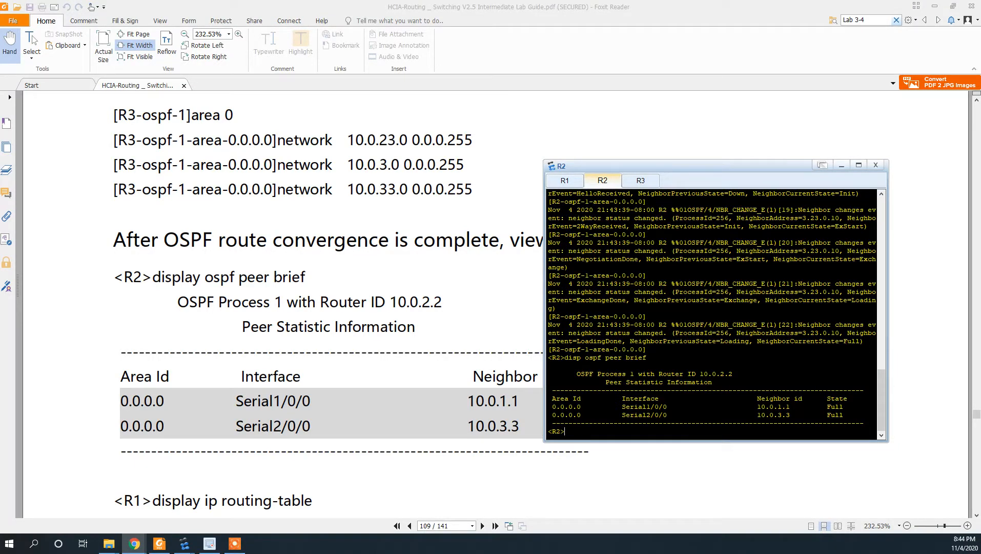
key(alt+Tab)
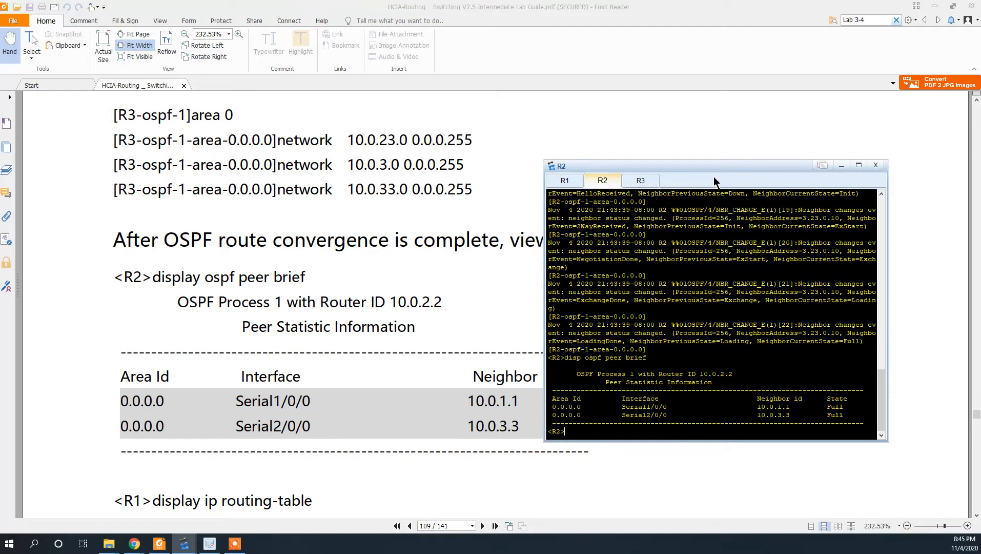
- Scroll the lab guide to the '<R1>display ip routing-table' output, then return to R2's prompt
drag(713, 166, 715, 148)
drag(712, 98, 712, 92)
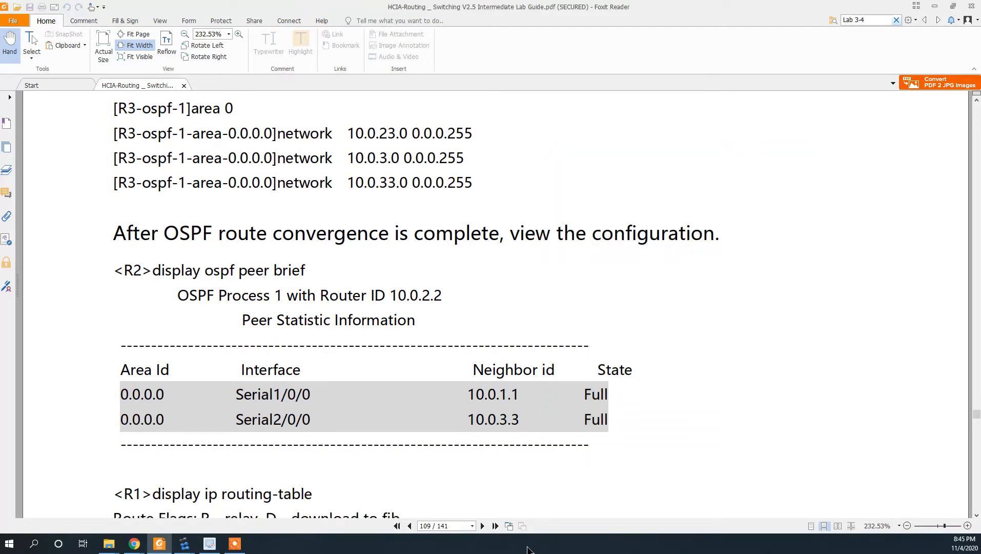
scroll(444, 271, down, 5)
scroll(458, 343, down, 4)
scroll(457, 342, up, 2)
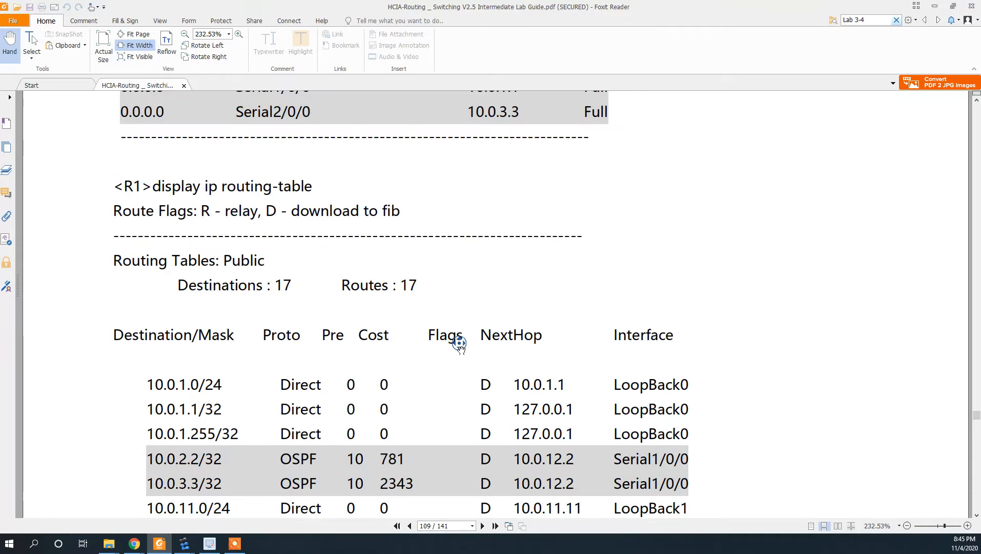
scroll(459, 344, up, 12)
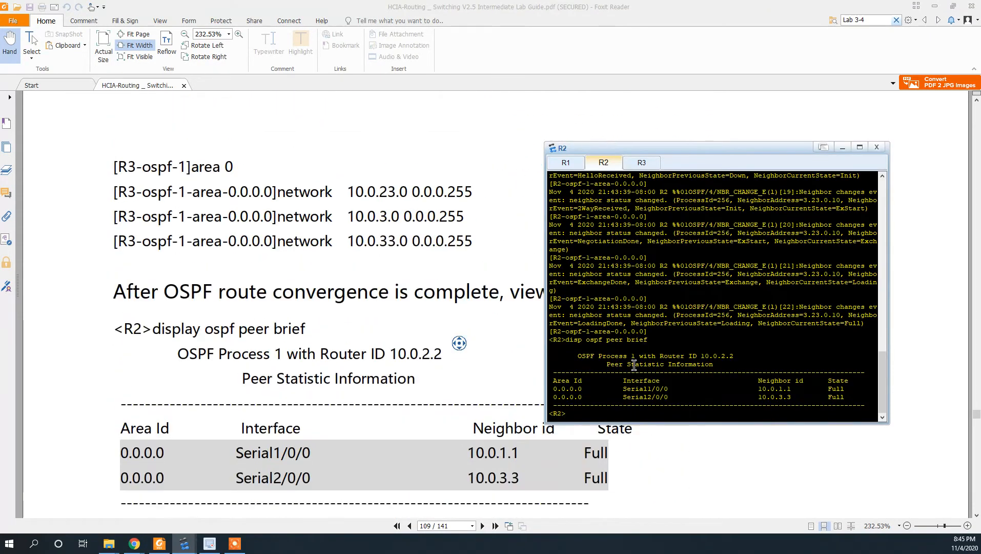
scroll(362, 437, down, 9)
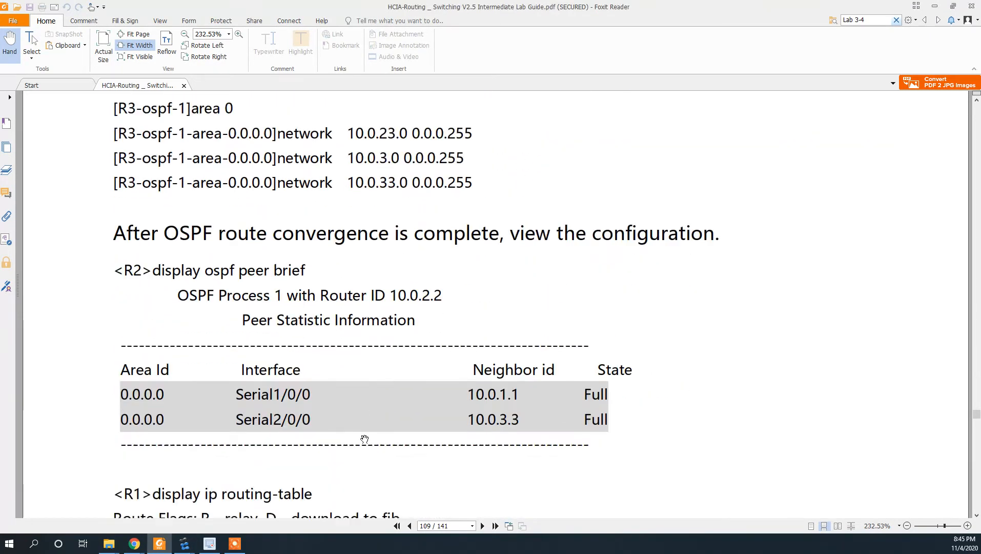
scroll(364, 438, down, 2)
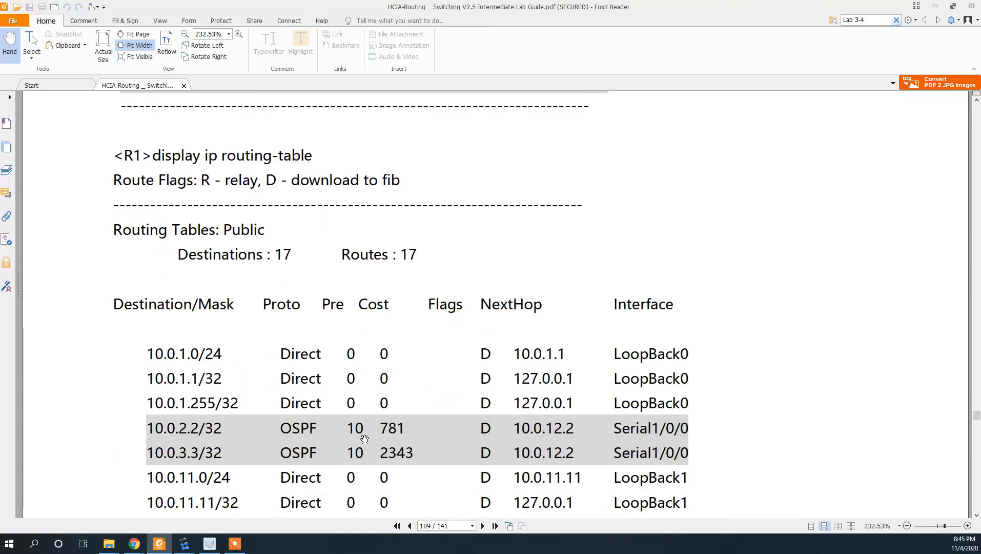
key(alt+Tab)
key(alt+Tab)
key(alt+Tab)
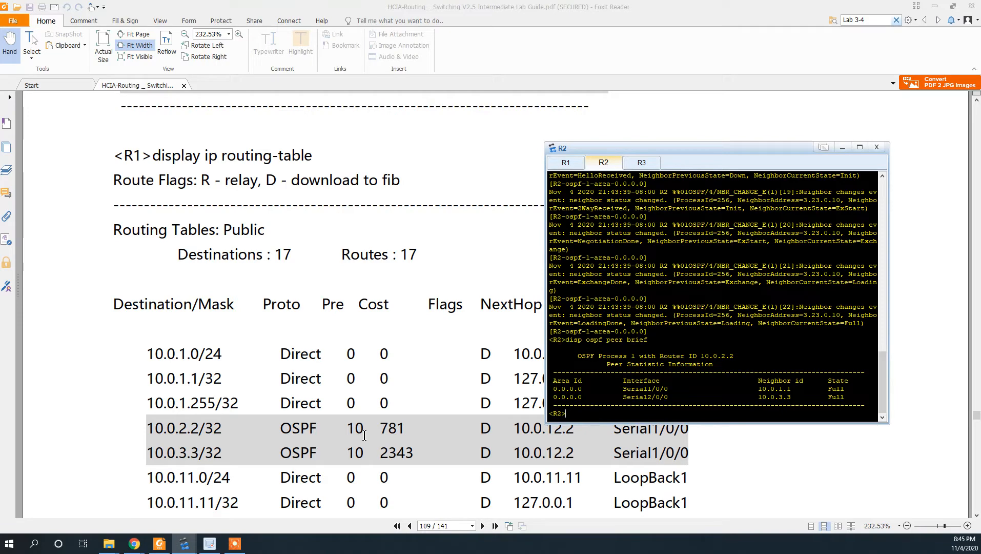
key(Return)
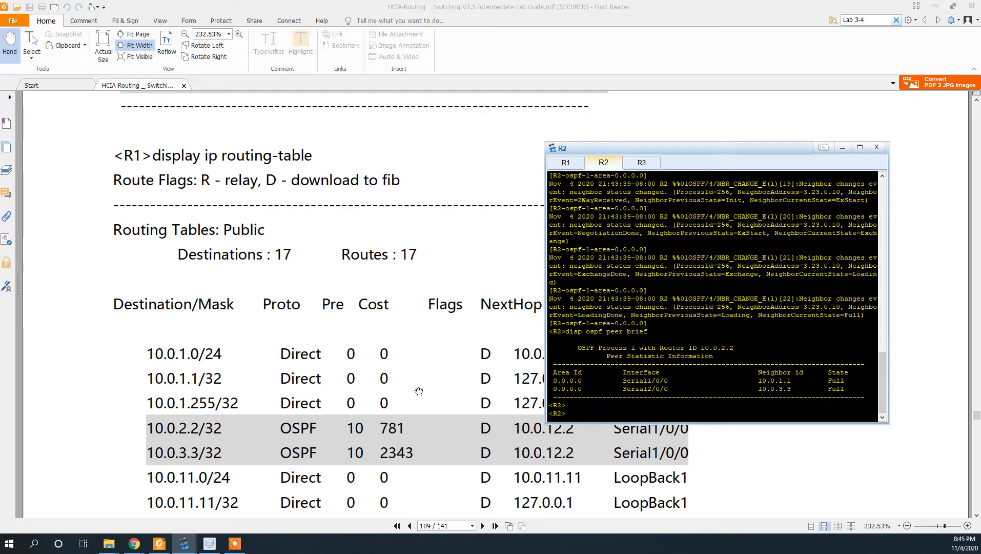
- Run 'display ip routing-table' on R1
click(566, 163)
key(ctrl+z)
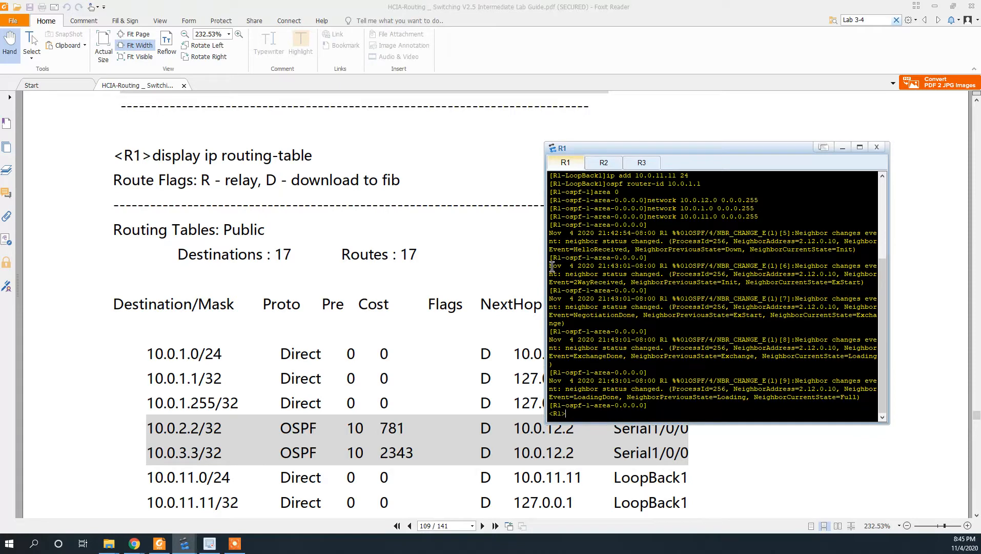
text(dis ip rout-)
key(Tab)
text(i)
key(Tab)
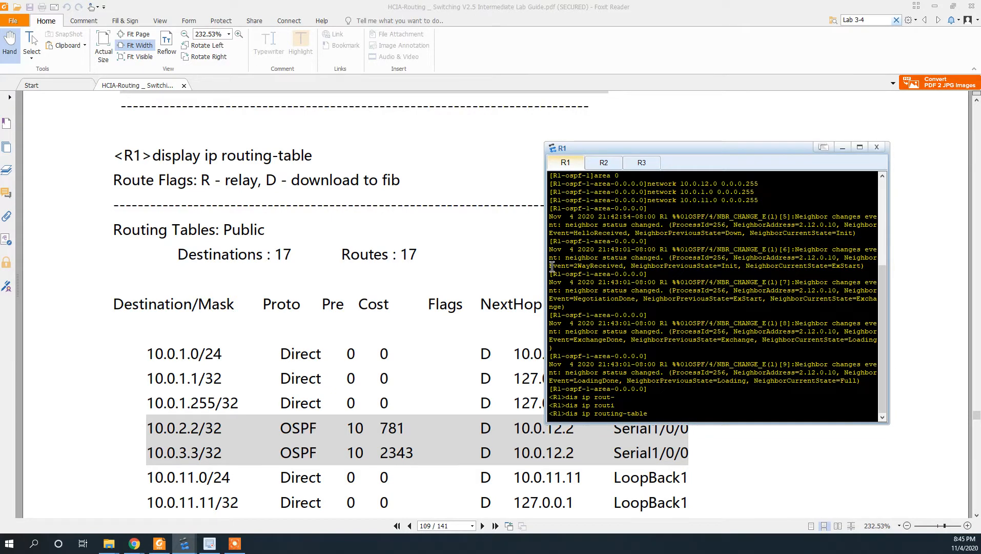
key(Return)
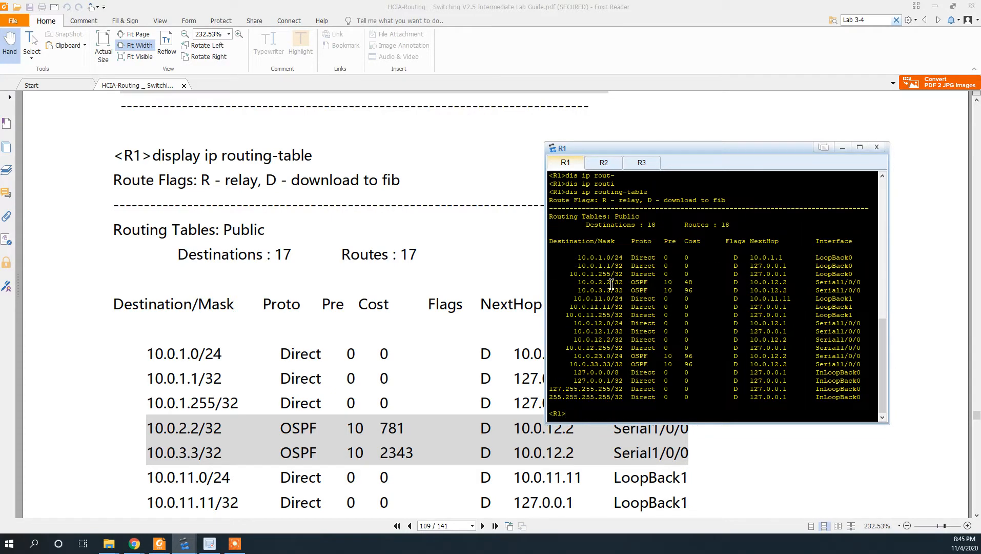
- Highlight R1's OSPF routes to 10.0.2.2, 10.0.3.3, 10.0.23.0 and 10.0.33.33 and compare with the guide
drag(580, 283, 868, 291)
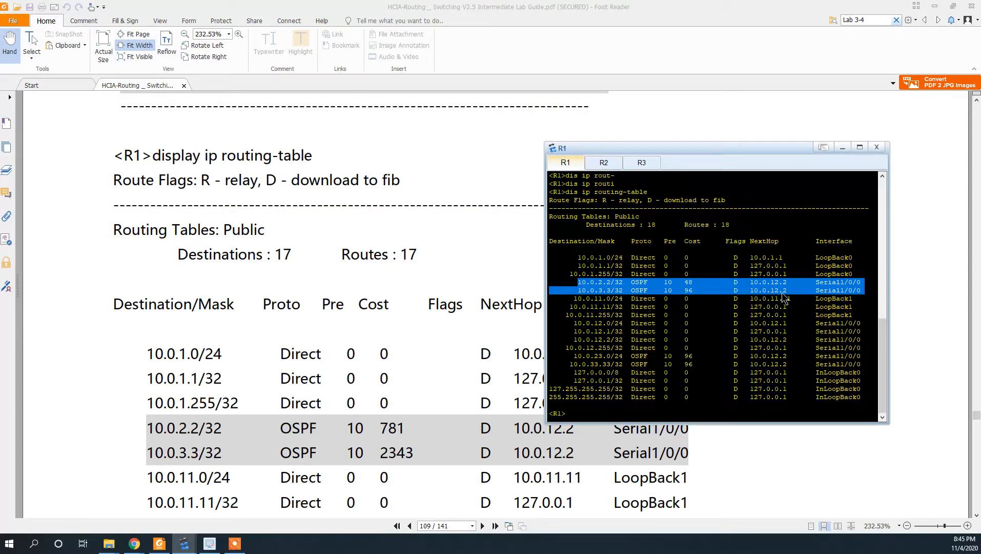
drag(574, 355, 862, 364)
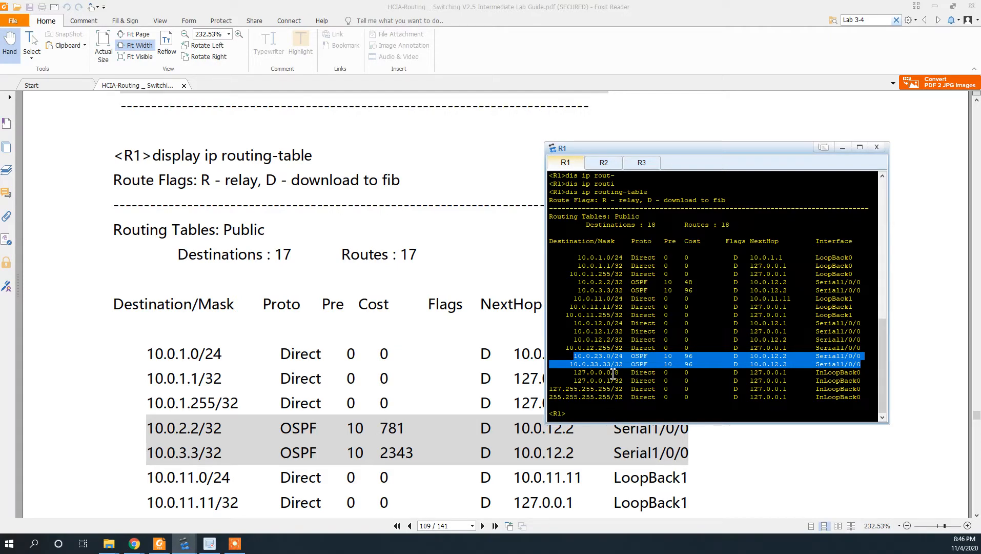
scroll(311, 366, down, 2)
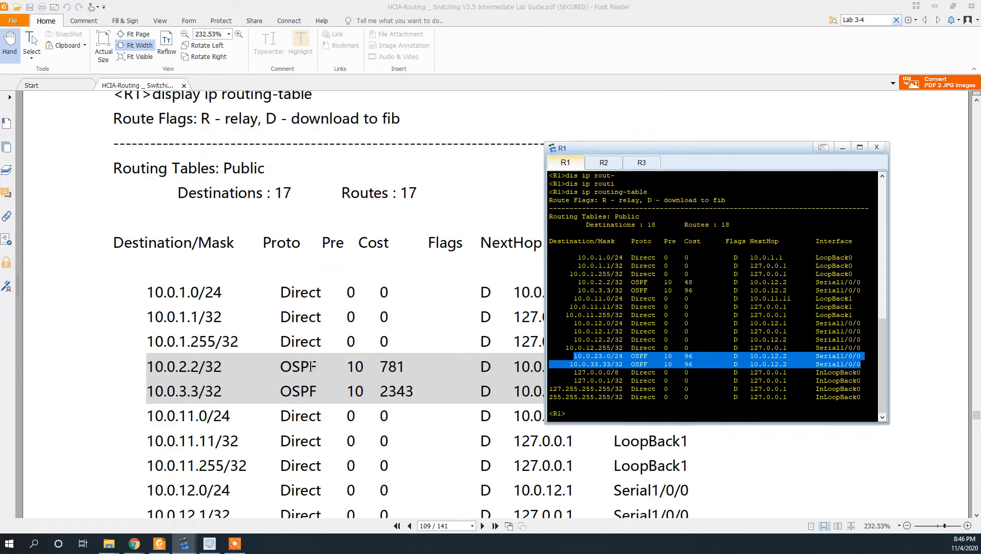
scroll(310, 366, down, 5)
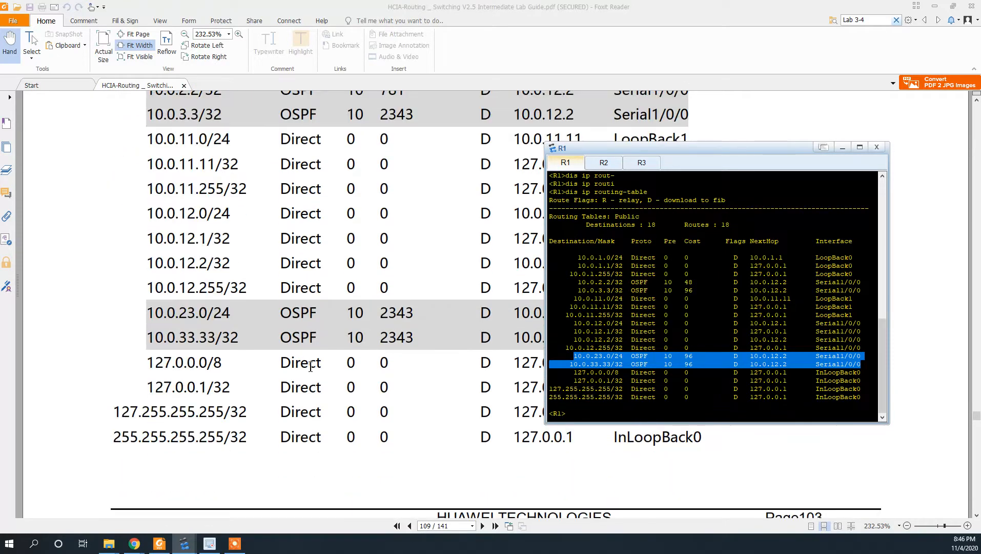
scroll(311, 366, down, 2)
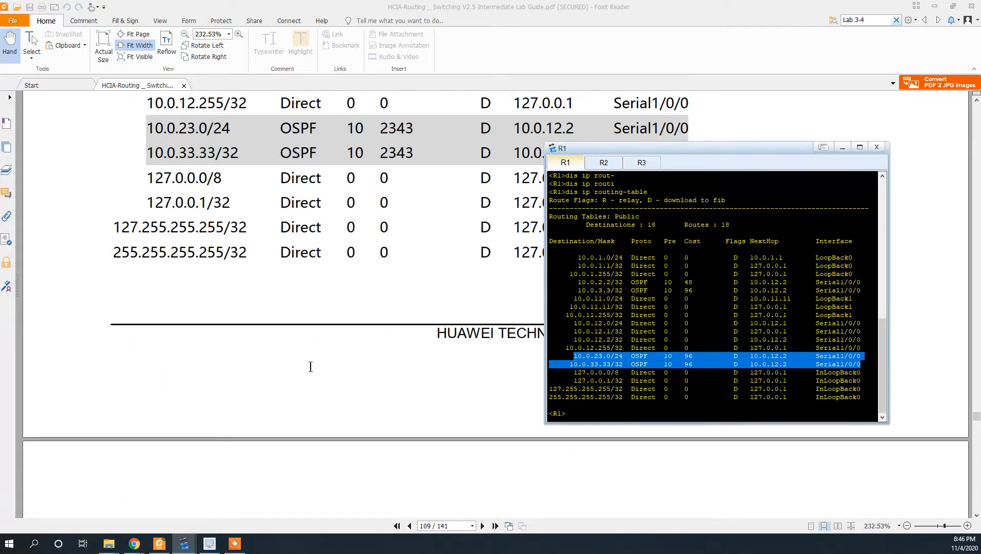
scroll(310, 366, up, 5)
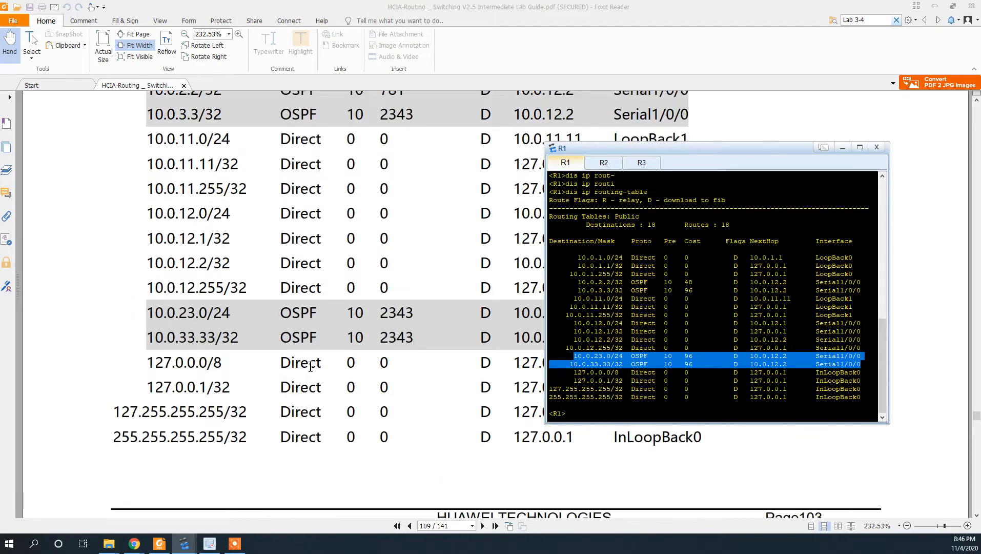
scroll(311, 366, up, 2)
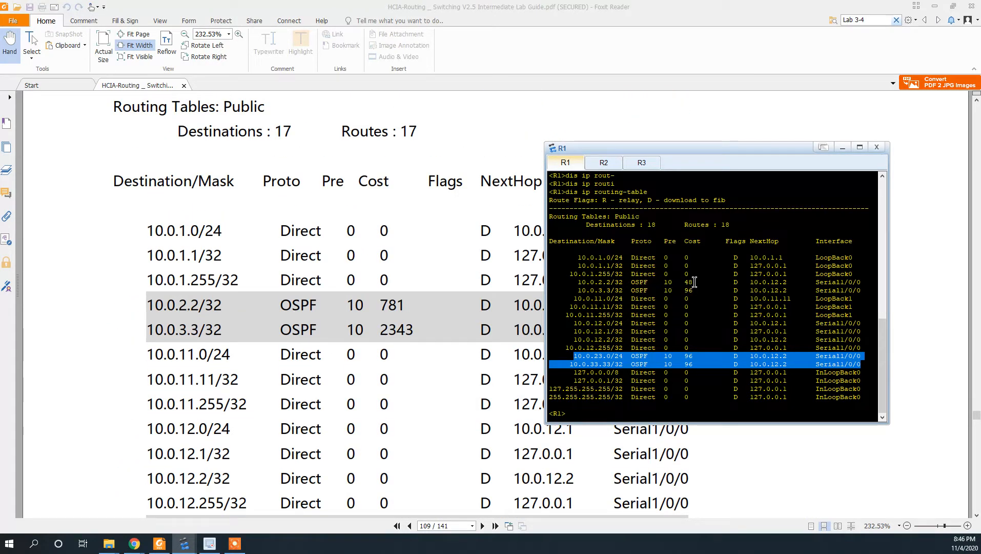
scroll(334, 328, down, 3)
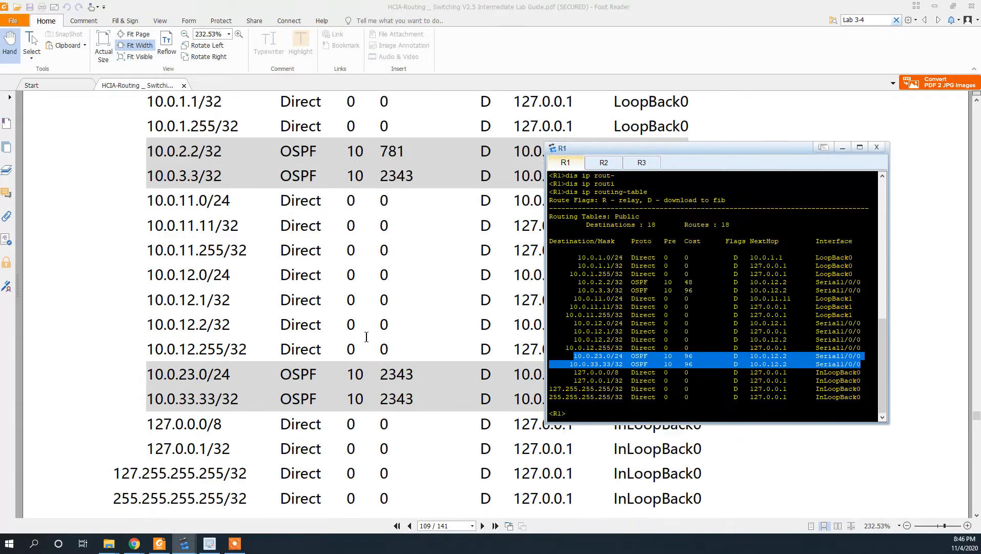
scroll(360, 362, down, 9)
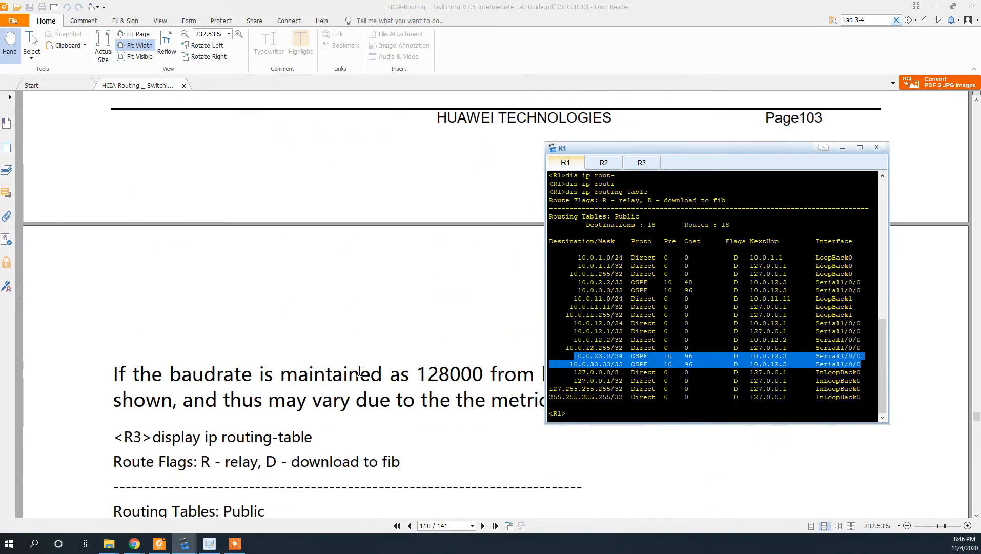
scroll(641, 216, up, 3)
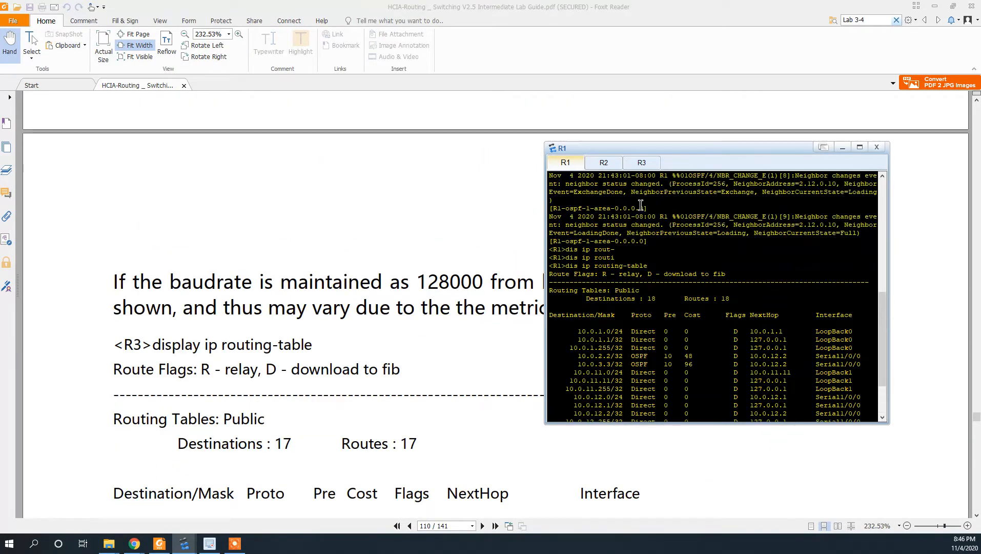
- Scroll the lab guide to Step 5 on ACL 3001 and maximize Foxit Reader
drag(672, 153, 698, 94)
drag(635, 7, 634, 21)
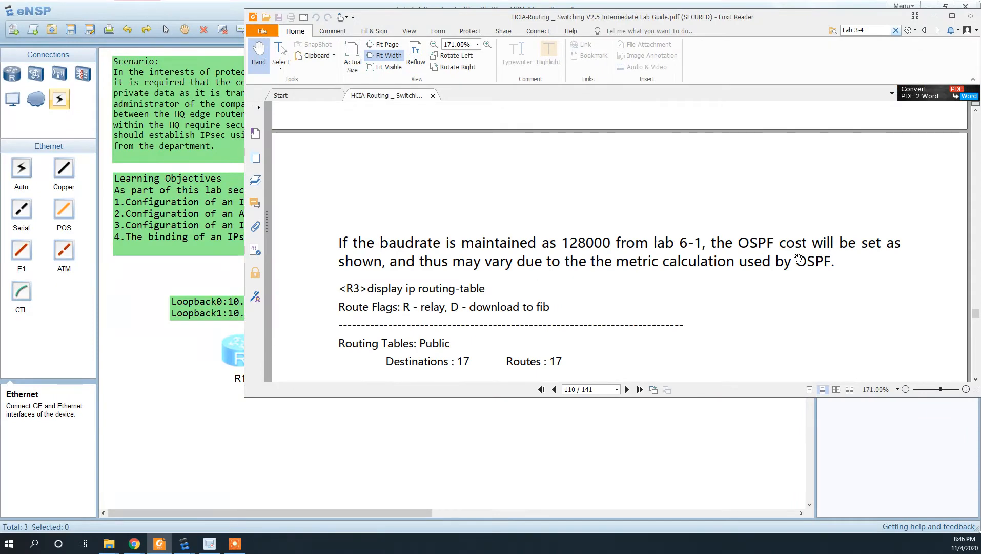
scroll(576, 281, down, 3)
scroll(576, 281, down, 10)
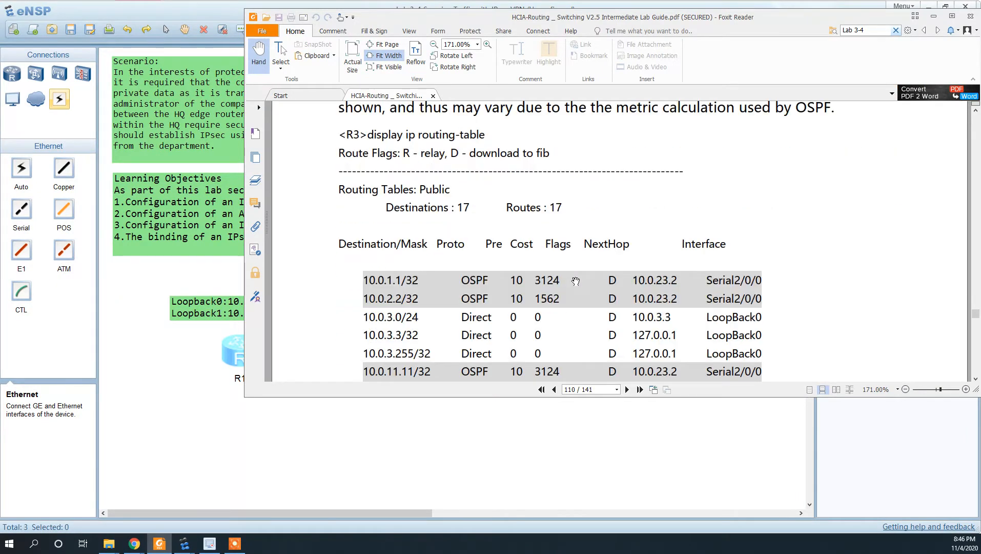
scroll(563, 279, down, 2)
scroll(564, 279, down, 15)
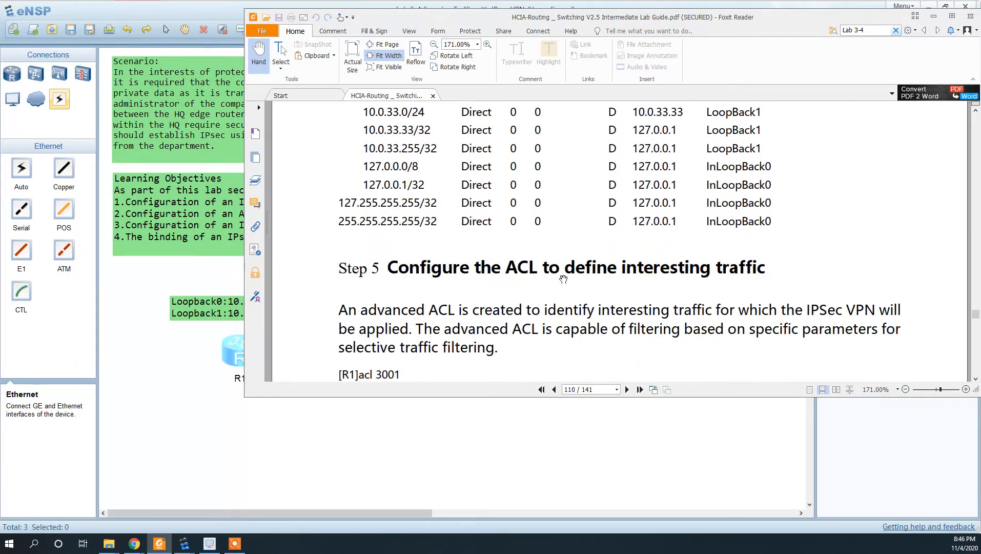
scroll(512, 256, up, 4)
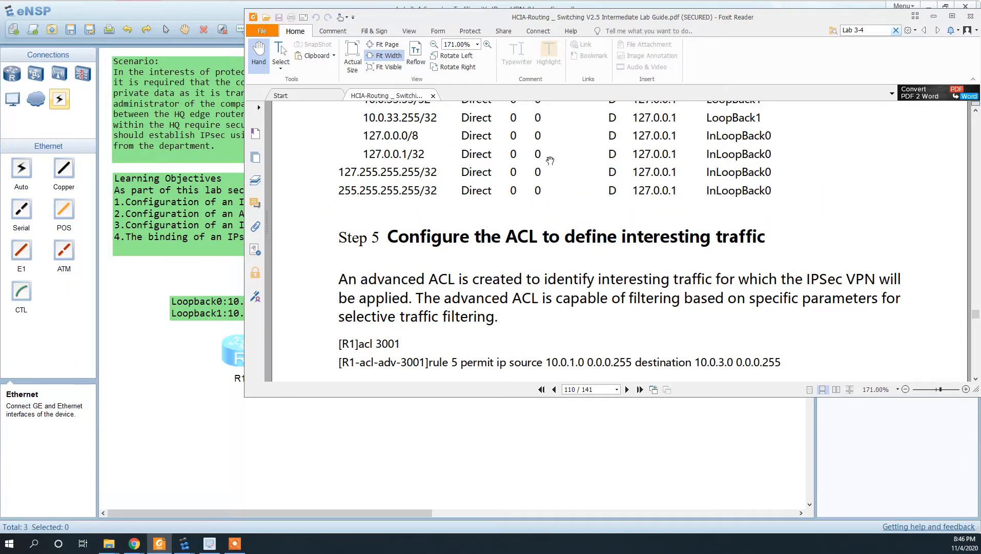
click(952, 17)
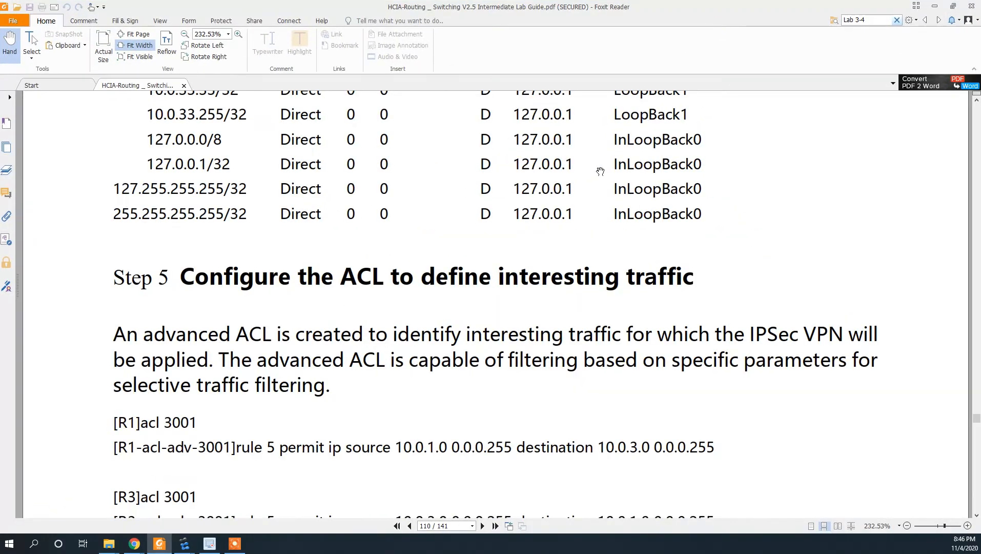
scroll(478, 258, up, 9)
scroll(475, 255, down, 5)
key(alt+Tab)
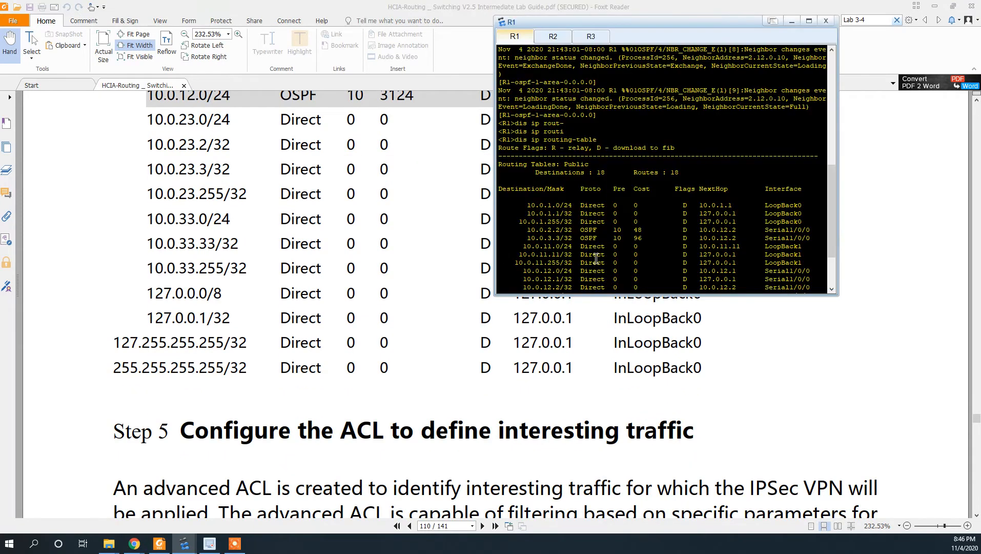
scroll(648, 270, down, 3)
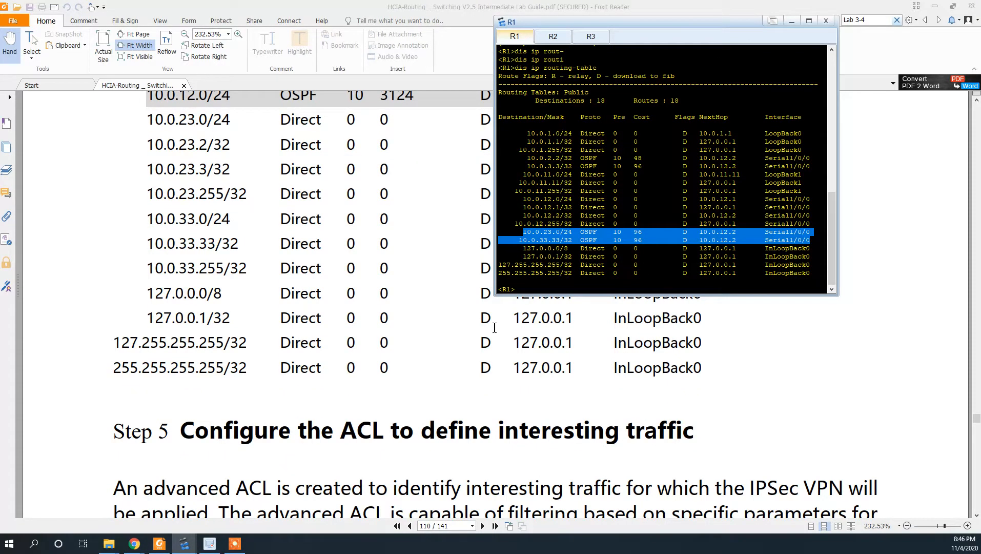
click(462, 387)
scroll(401, 470, down, 3)
scroll(401, 470, down, 5)
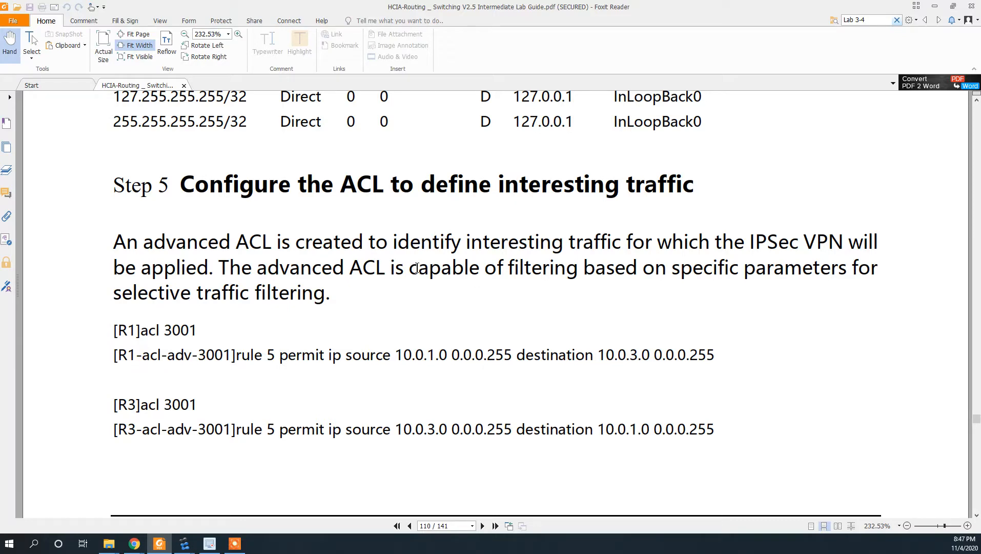
- Highlight the destination part of R1's ACL 3001 rule in the guide, then return to R1's console
scroll(548, 294, down, 2)
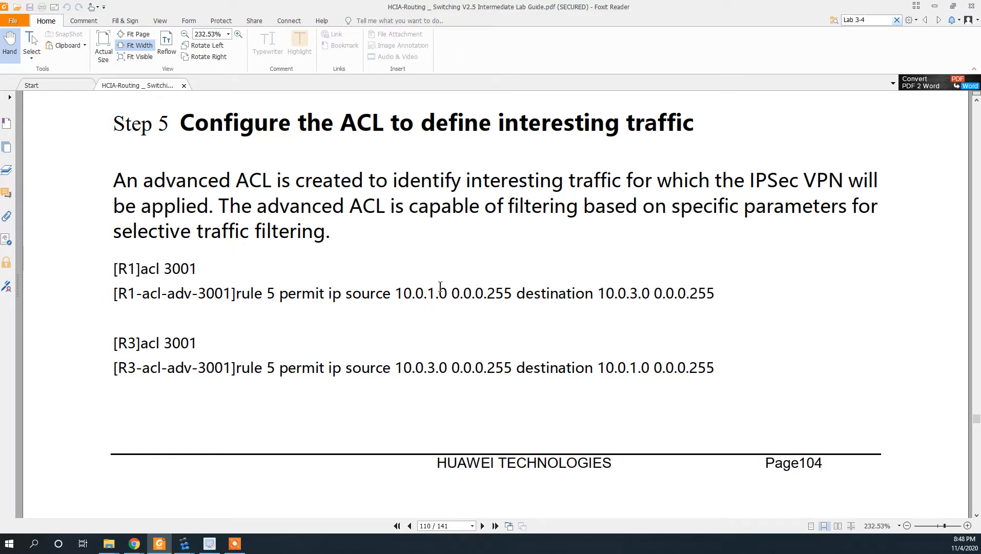
drag(396, 293, 717, 304)
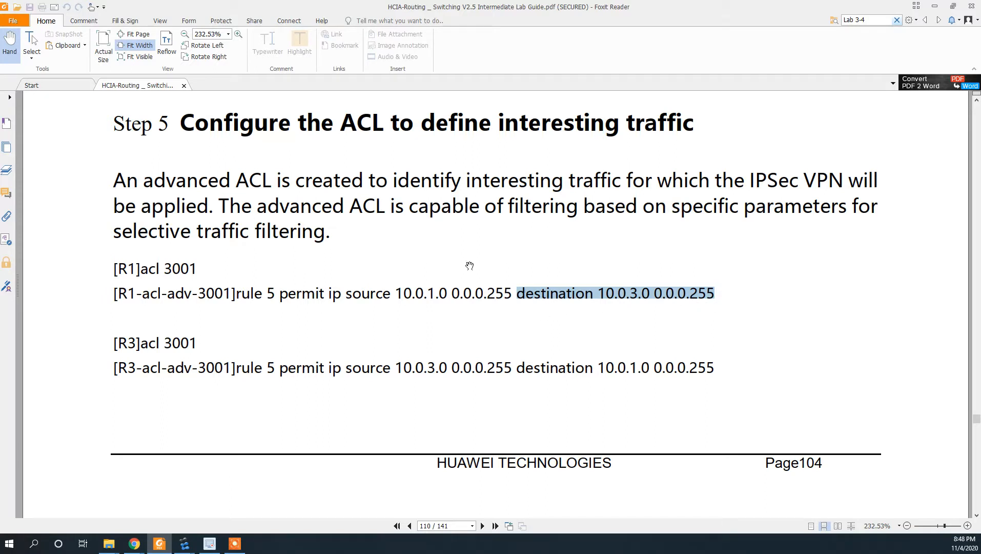
key(alt+Tab)
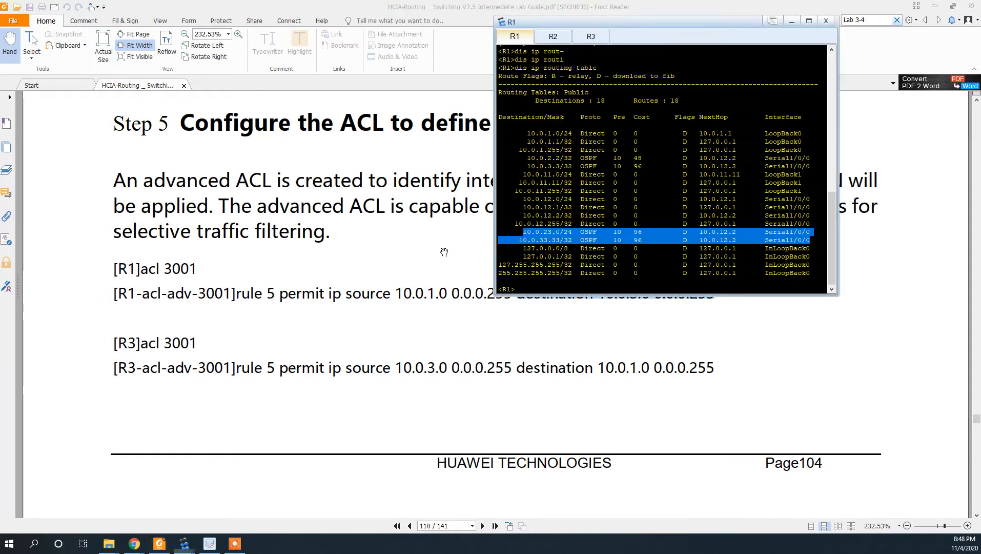
- On R1, enter system view, list the 'acl ?' options, and create ACL 3001
click(563, 289)
text(sys)
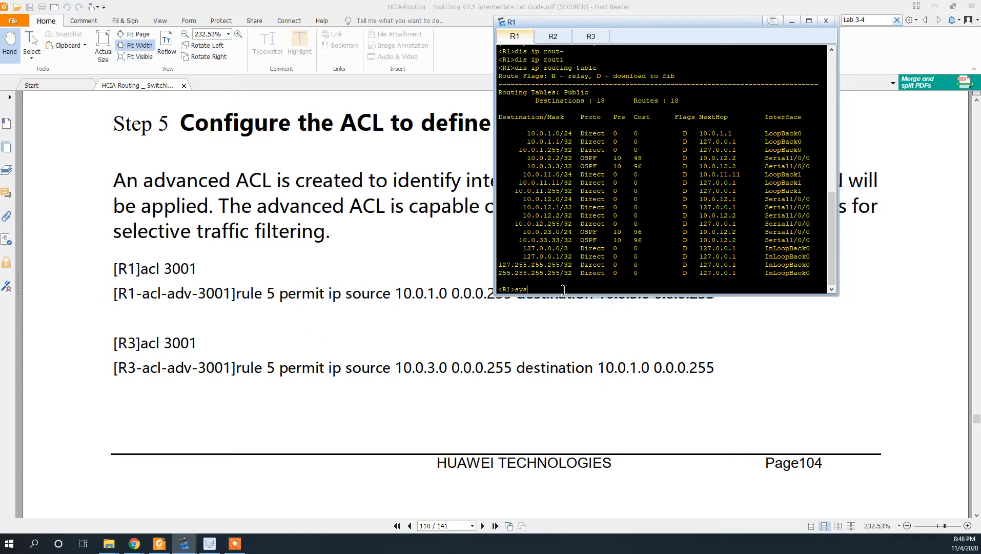
key(Return)
text(ac)
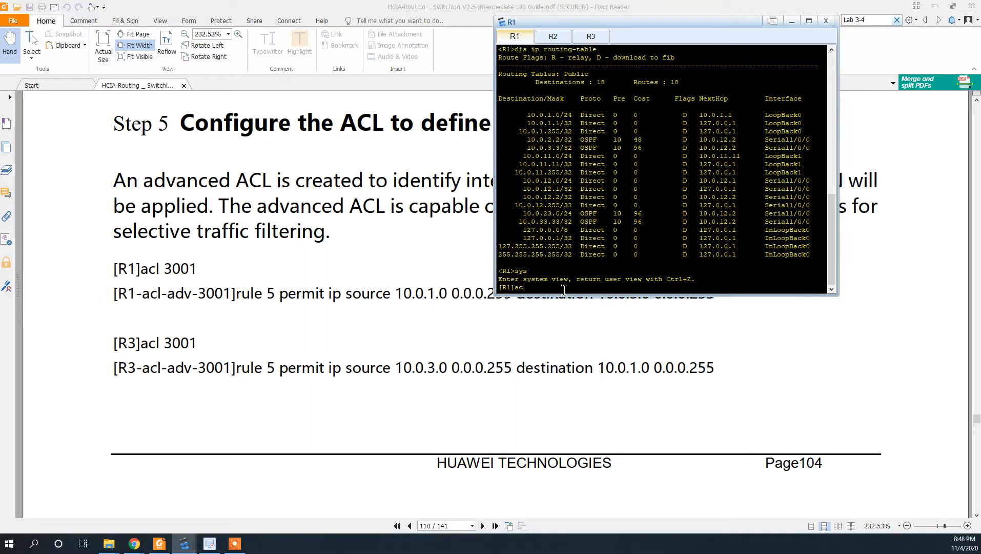
text(l 300)
key(BackSpace)
key(BackSpace)
key(BackSpace)
text(?)
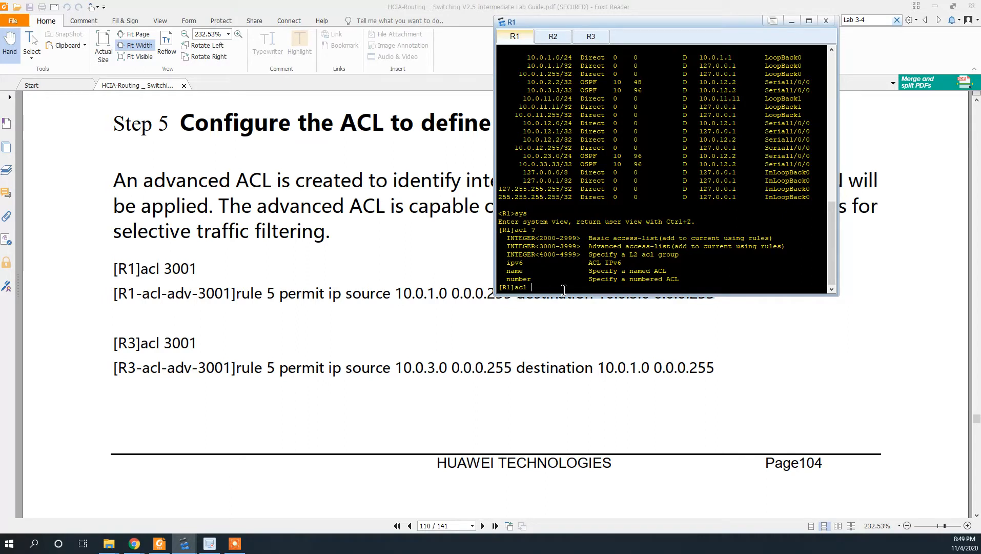
text(3001)
key(Return)
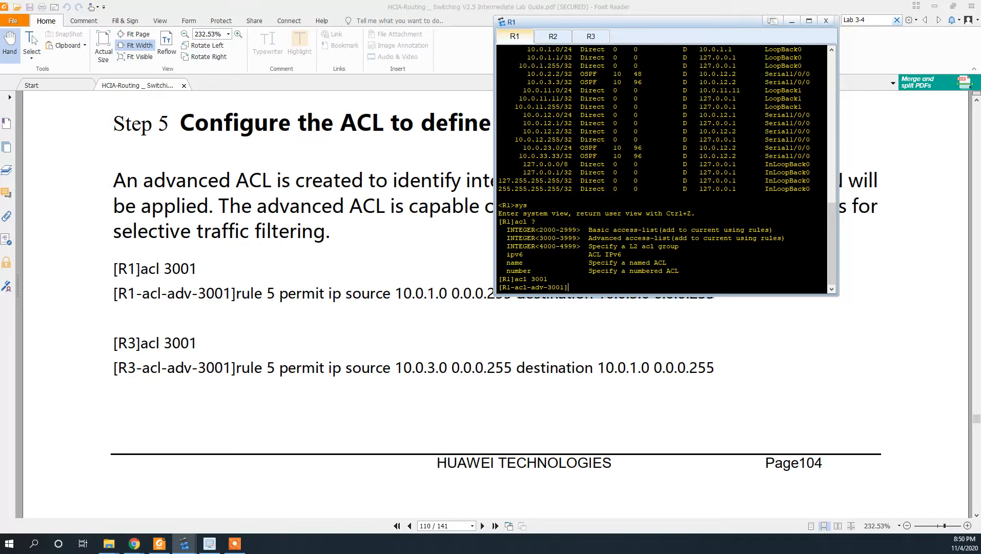
- Return to R1's console, shorten its window, and enter ACL 3001 view
key(alt+Tab)
key(alt+Tab)
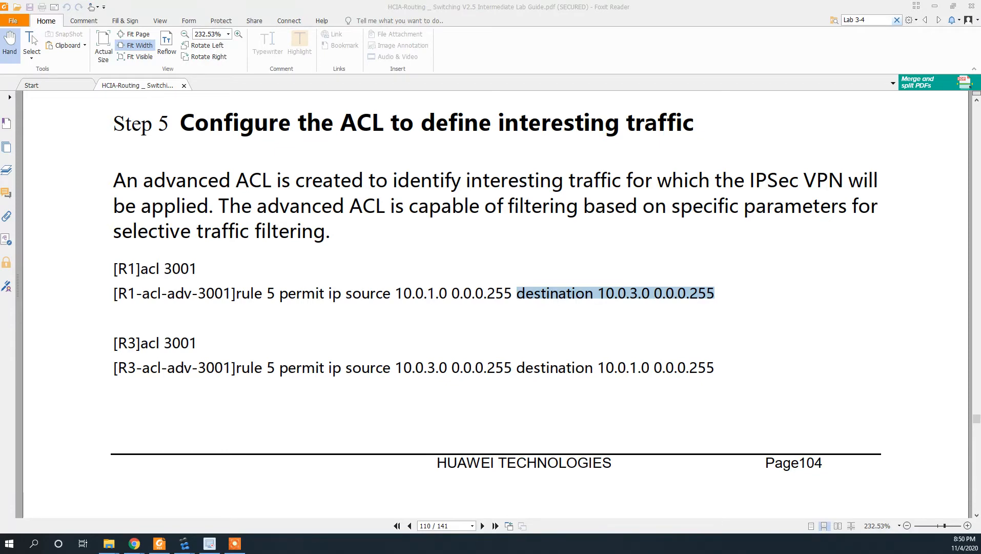
key(alt+Tab)
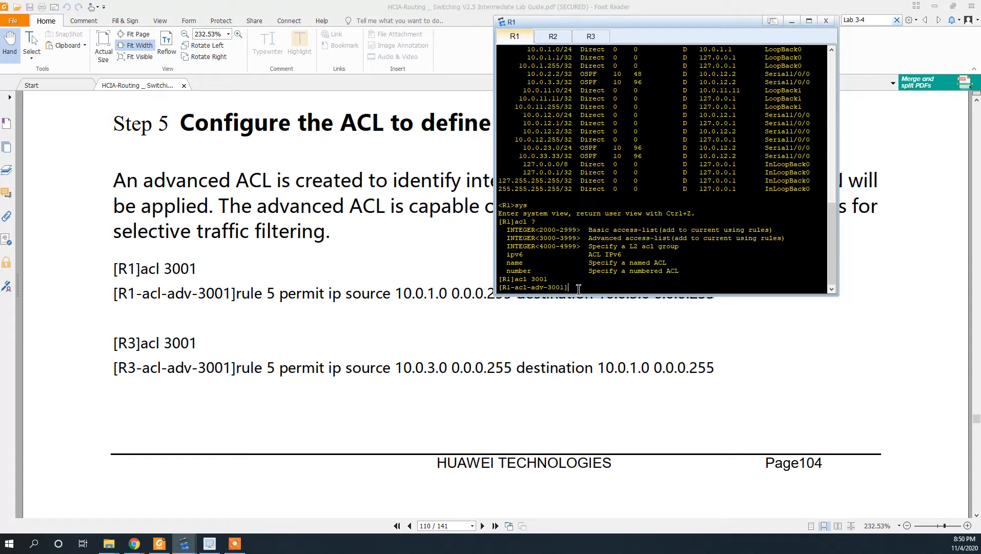
drag(588, 296, 590, 283)
key(Return)
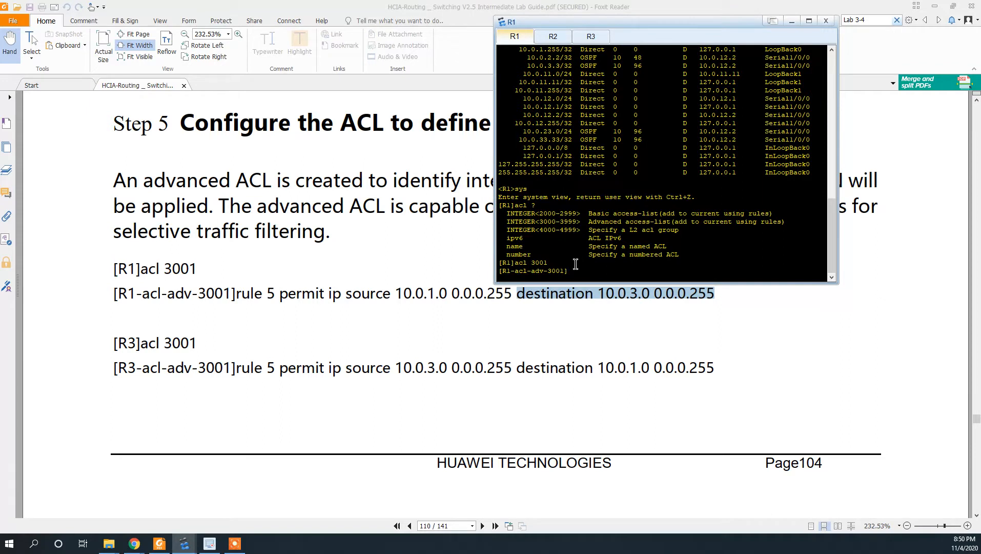
- Add 'rule 5 permit ip source 10.0.1.0 0.0.0.255 destination 10.0.3.0 0.0.0.255' on R1
text(rule 5 permit ip source)
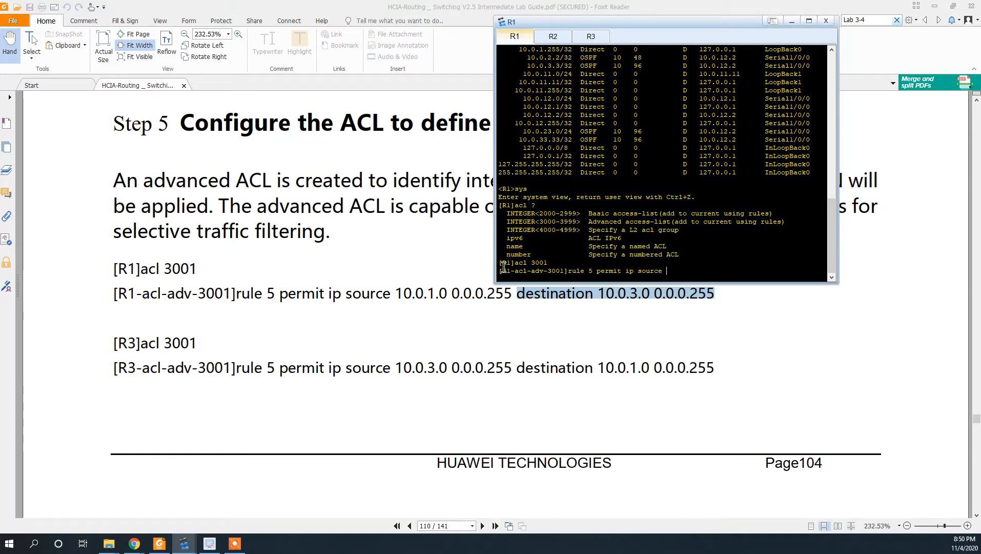
text(10.0.1.0 0.0.0.255)
key(Left)
key(Left)
key(Left)
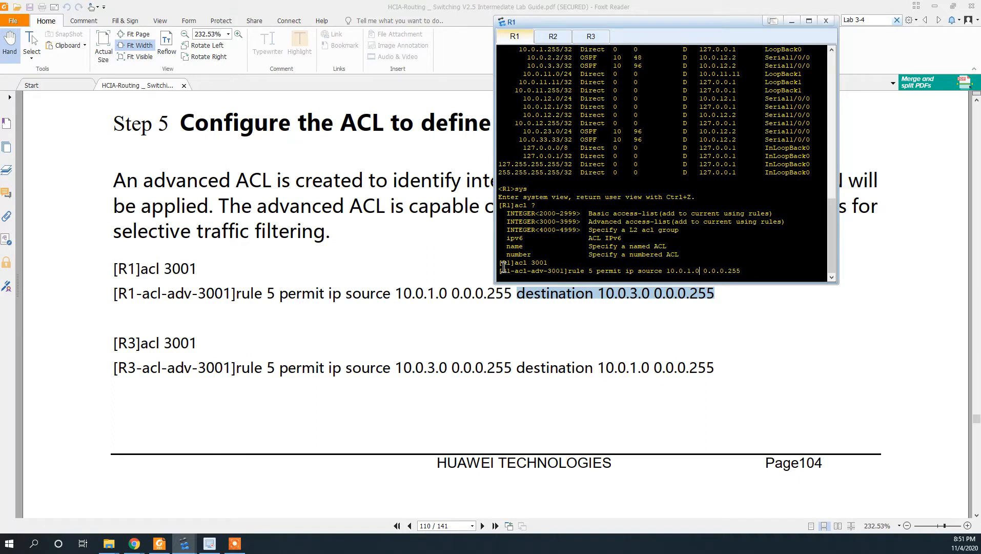
key(Right)
key(Right)
key(Left)
key(Right)
key(Right)
key(Right)
key(Right)
key(Right)
key(Right)
key(Right)
drag(703, 274, 742, 274)
click(739, 271)
text(destina)
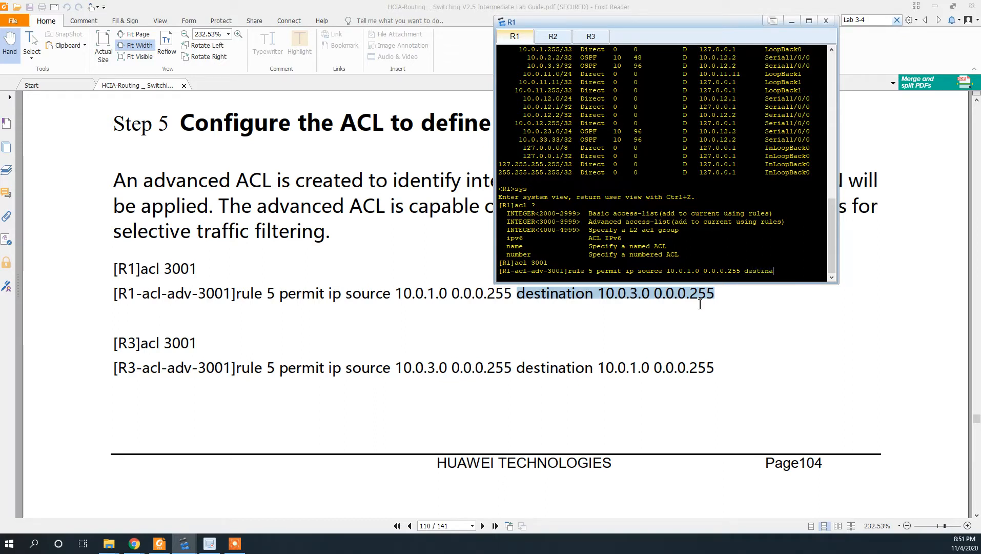
text(tion 10.0.3.0)
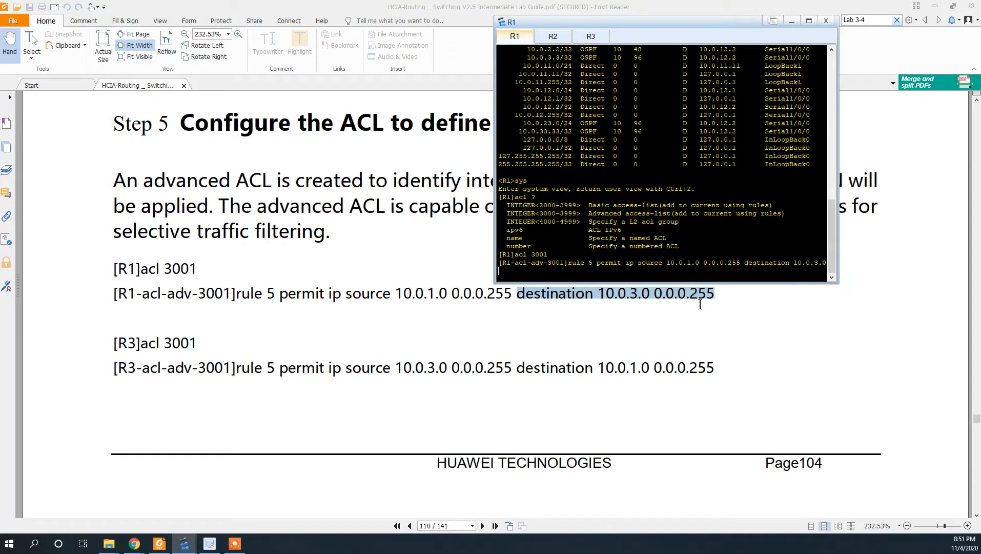
text( 0.0.0.255)
key(Return)
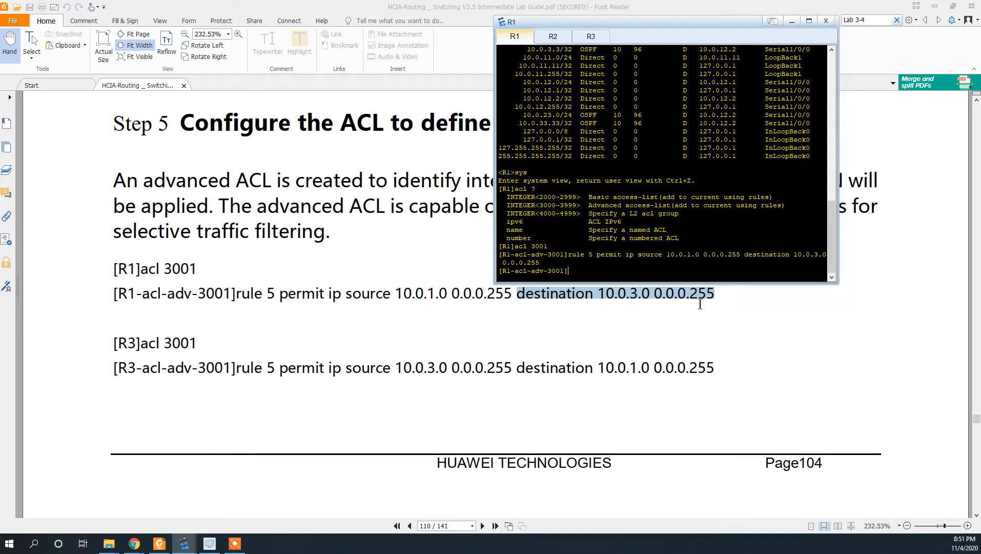
- Log back in to R3, enter system view, and create ACL 3001
click(590, 39)
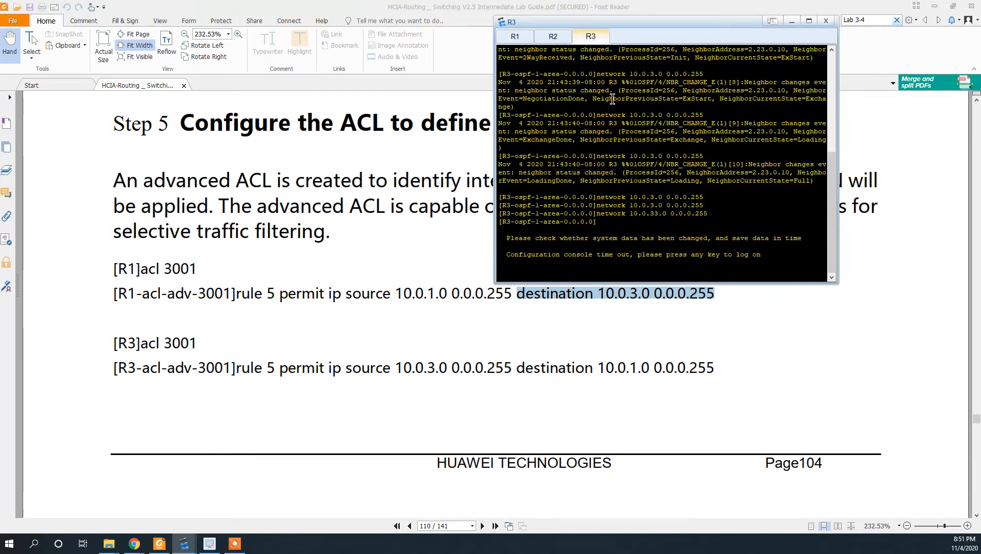
key(Return)
key(Return)
key(Return)
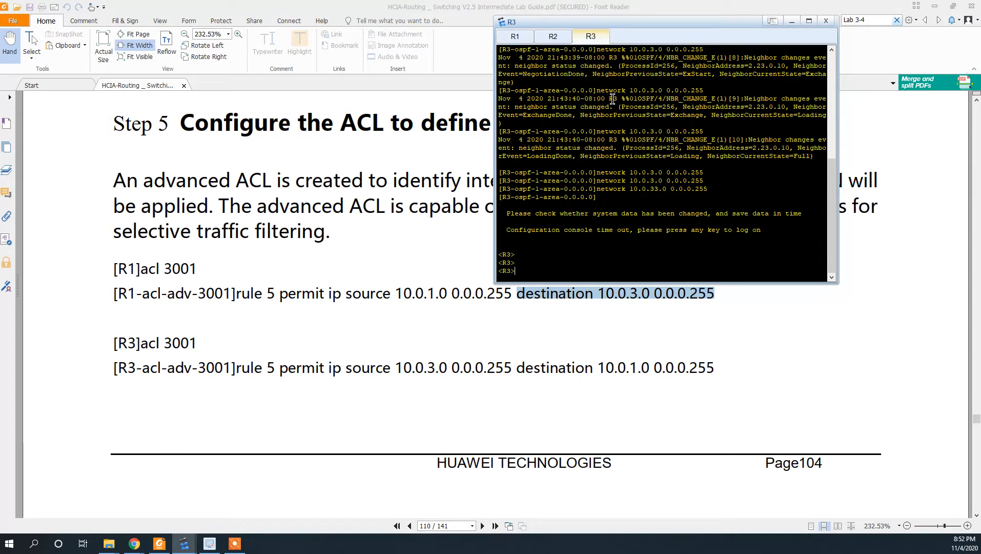
text(sys)
key(Return)
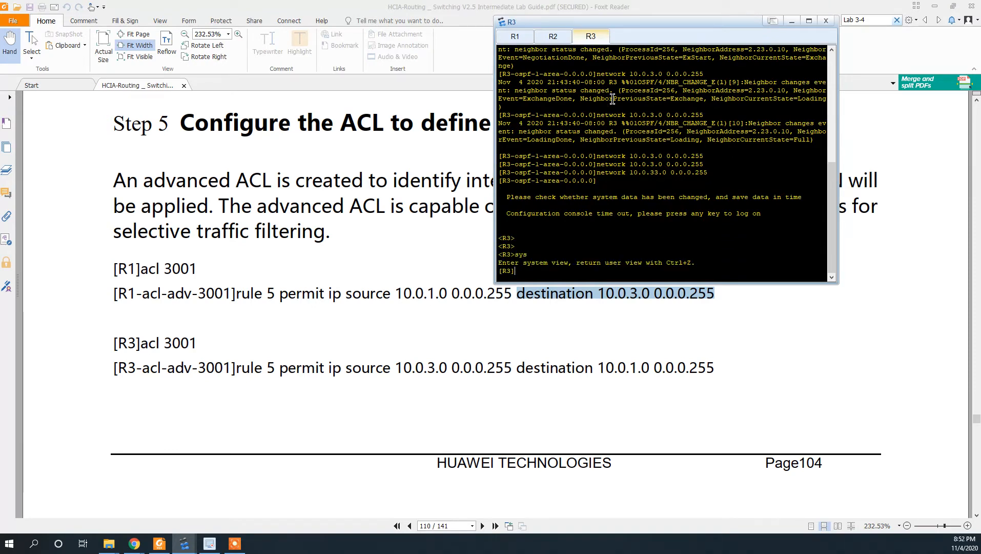
text(acl 3001)
key(Return)
- Add R3 rule 5 permitting IP from 10.0.3.0 0.0.0.255 to 10.0.1.0 0.0.0.255
text(ru)
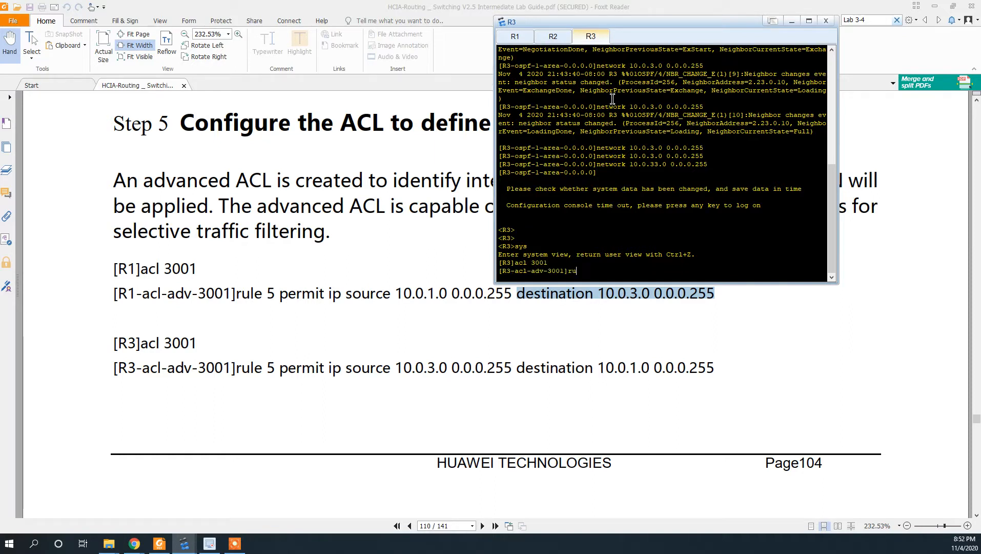
text(le 5 permit ip d)
key(BackSpace)
text(source 10.0.3.0 0.0.0.255)
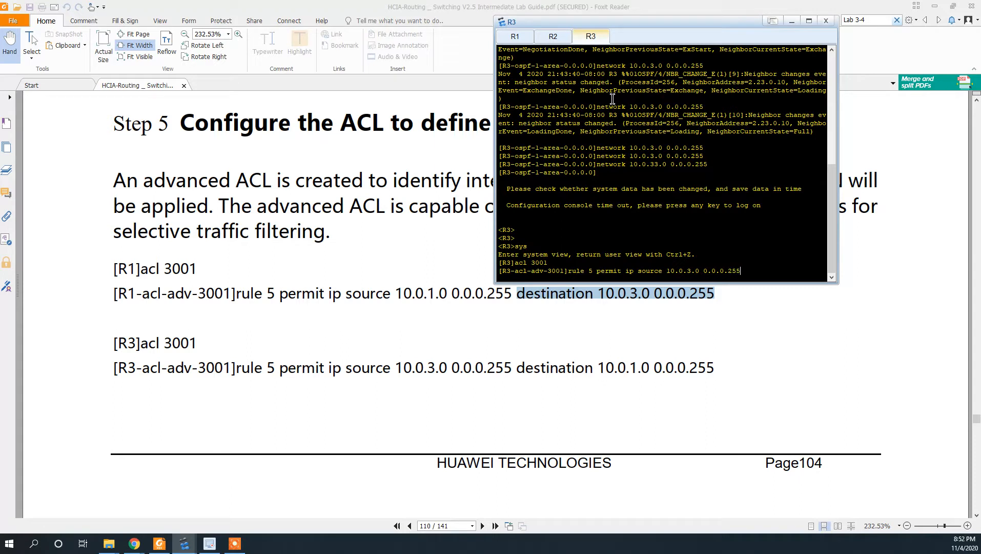
text( destination 10.0.10)
key(BackSpace)
text(.0)
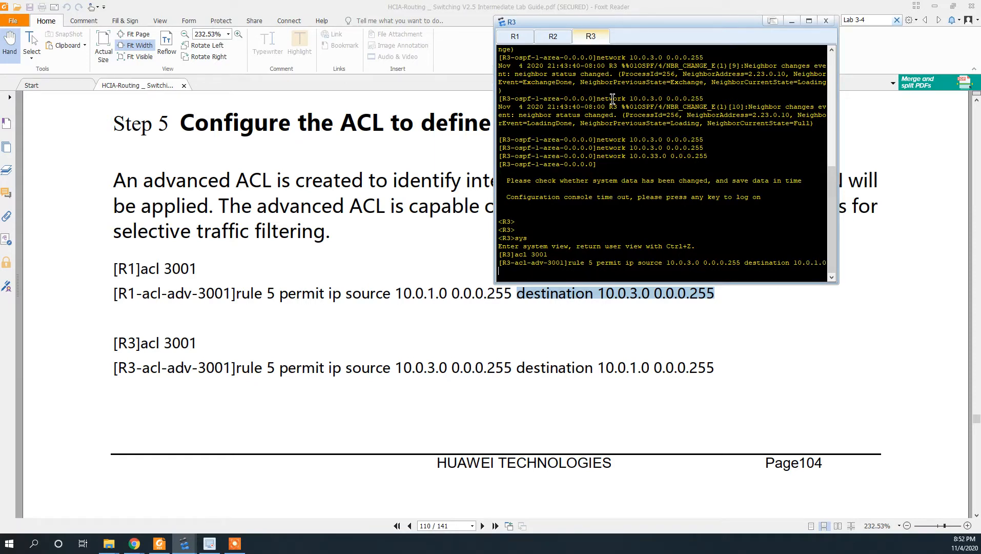
text( 0.0.0.255)
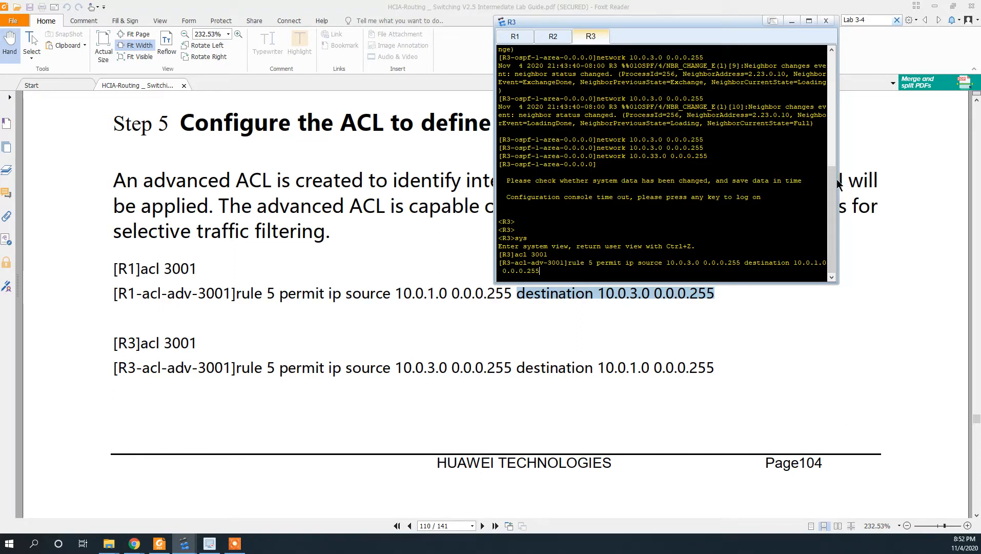
drag(839, 182, 916, 181)
key(Return)
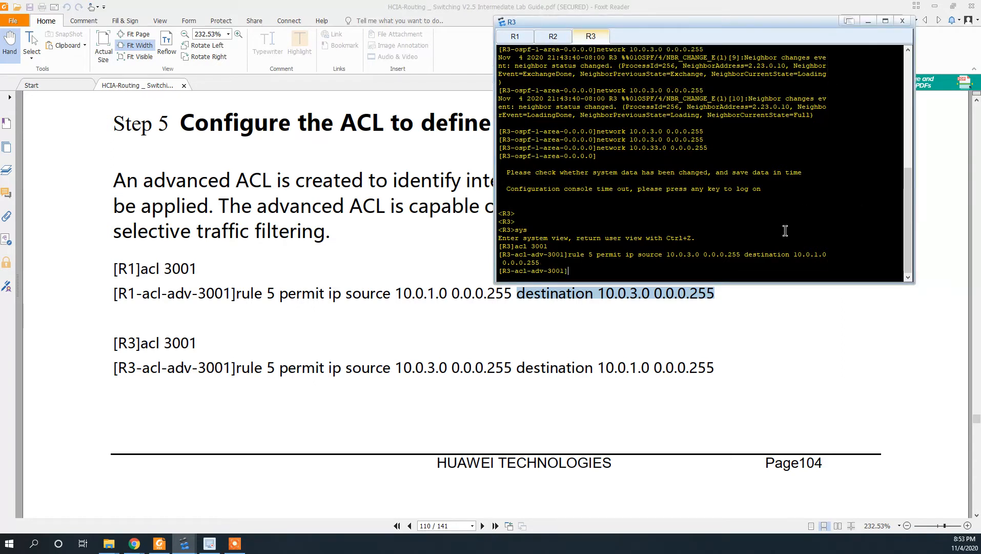
key(Return)
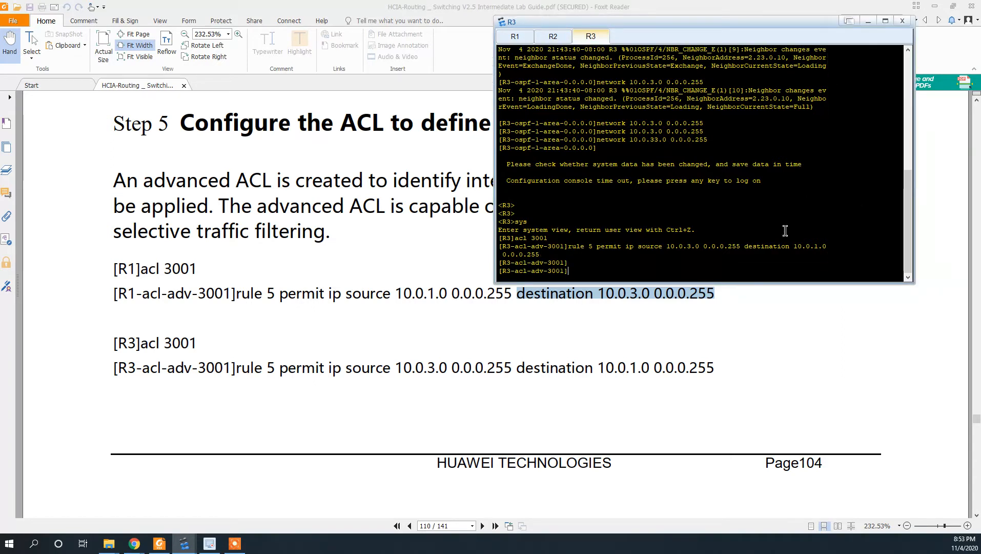
key(Up)
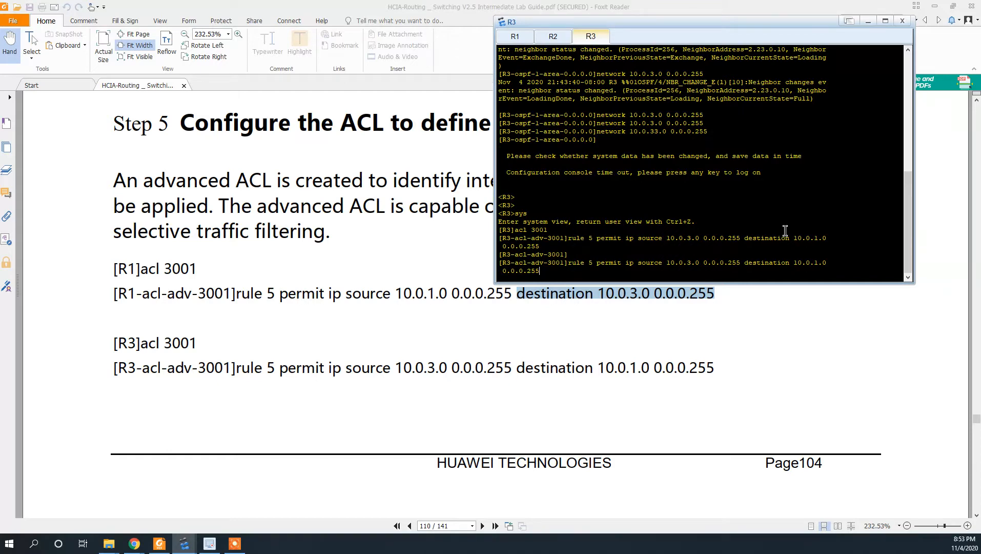
key(Down)
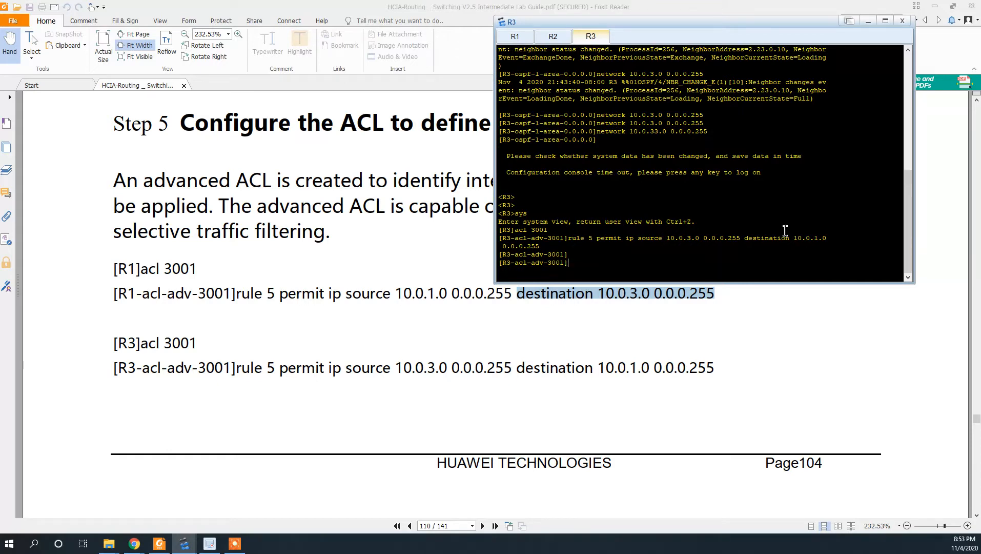
scroll(614, 343, down, 10)
scroll(613, 343, down, 1)
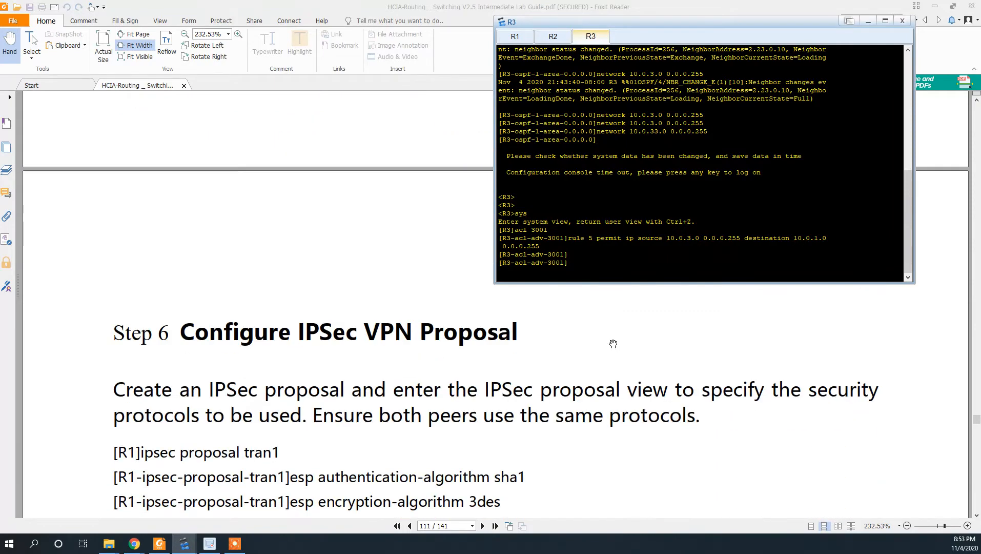
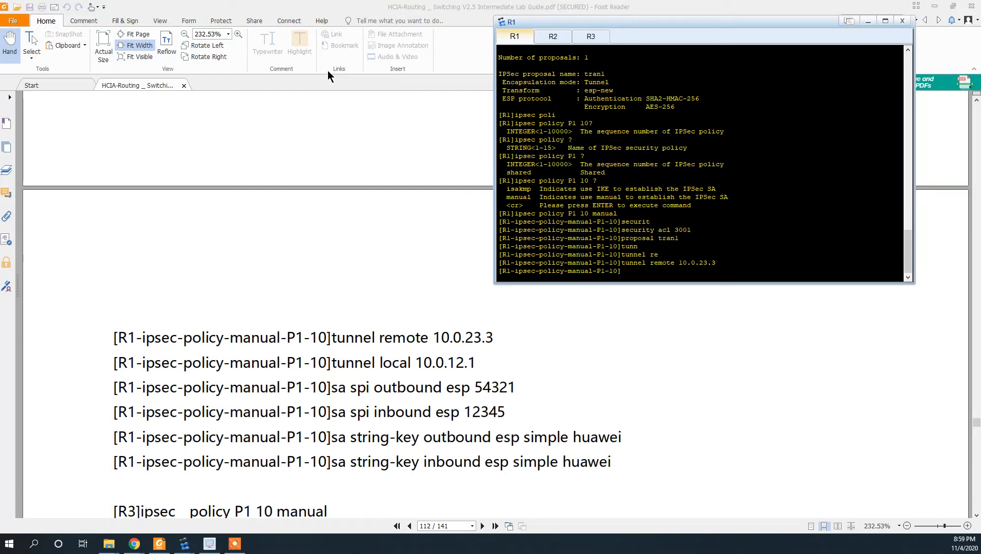
- Compare R1's console with the lab topology and the lab guide's IPsec policy commands
key(alt+Tab)
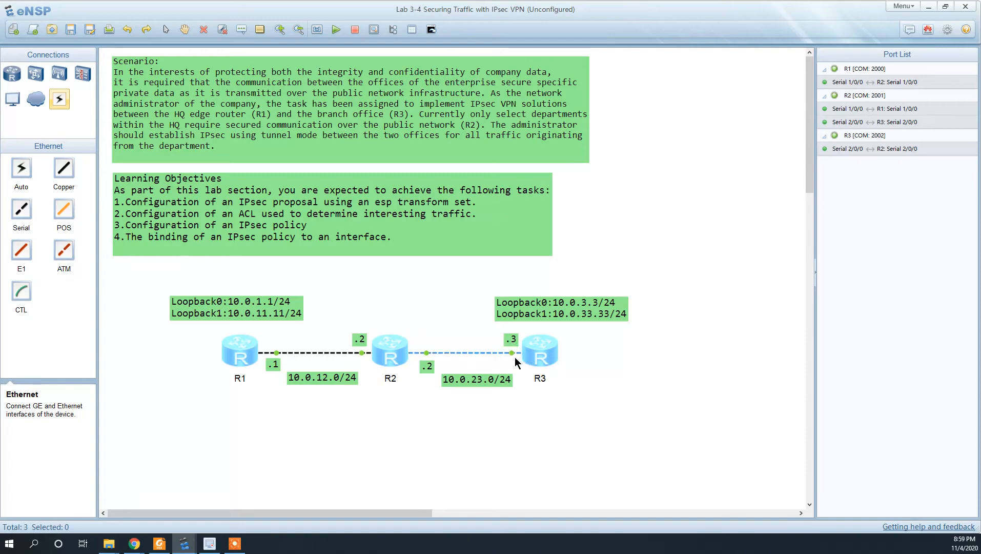
key(alt+Tab)
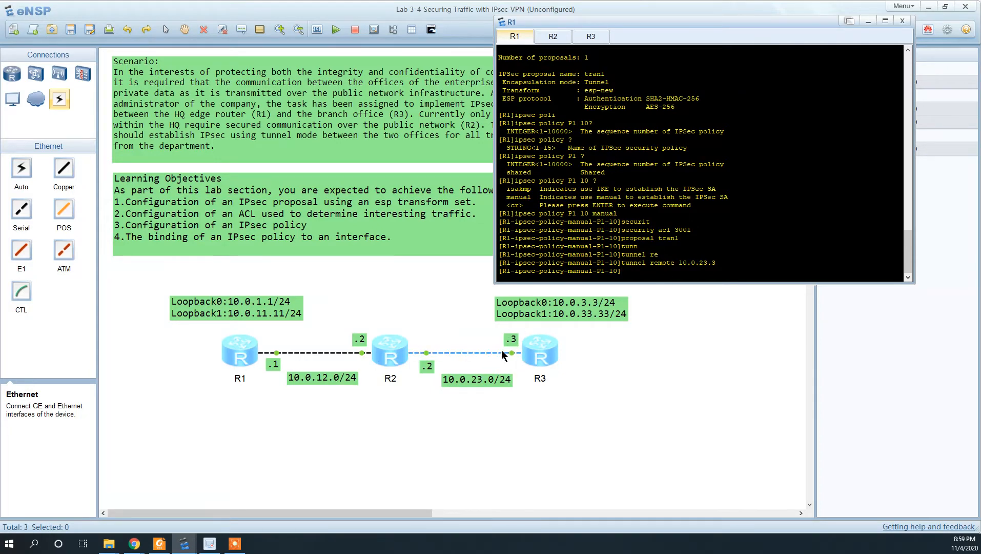
key(alt+Tab)
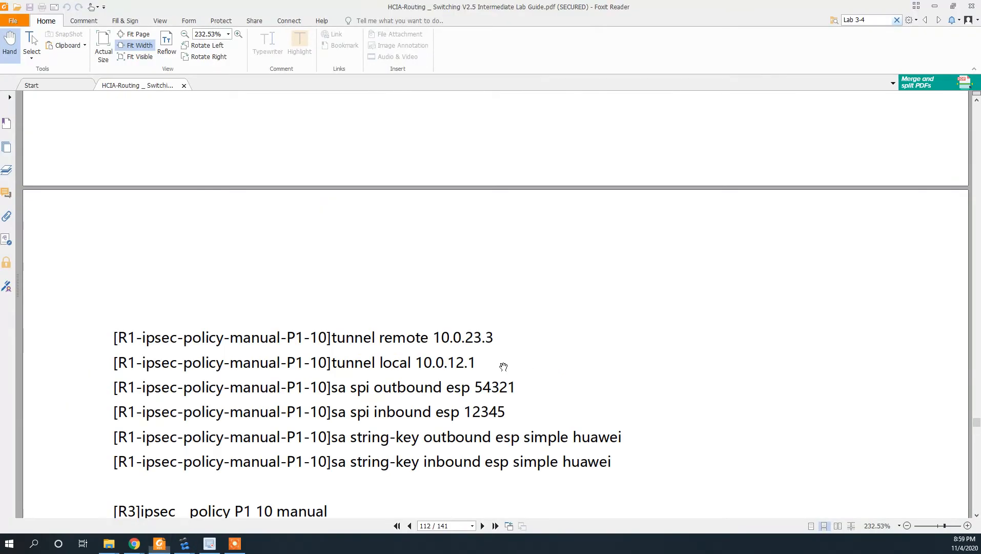
key(alt+Tab)
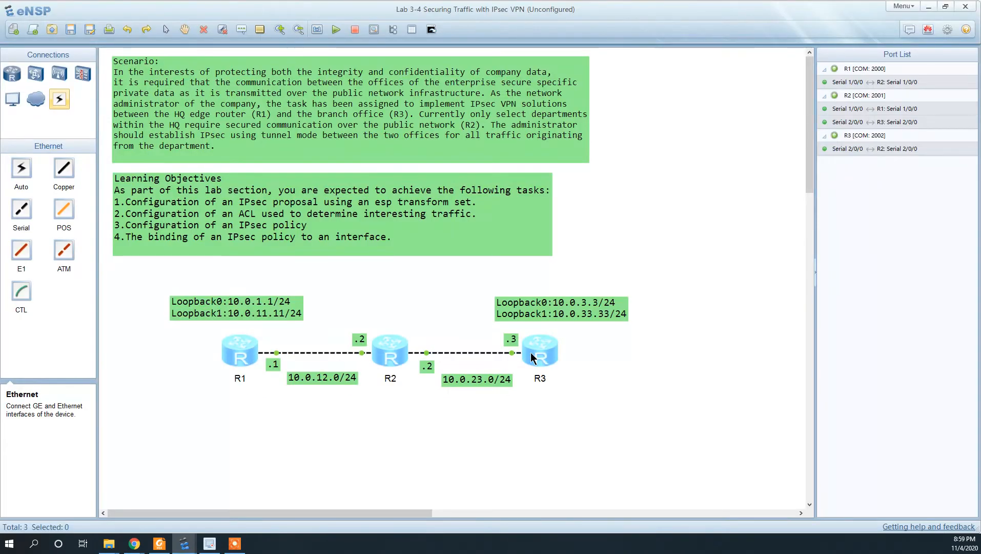
key(alt+Tab)
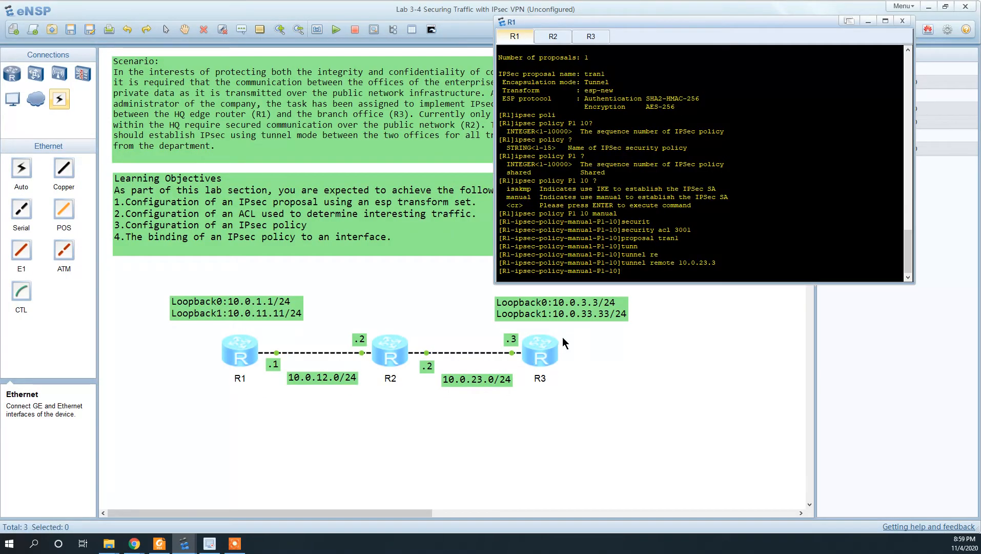
key(alt+Tab)
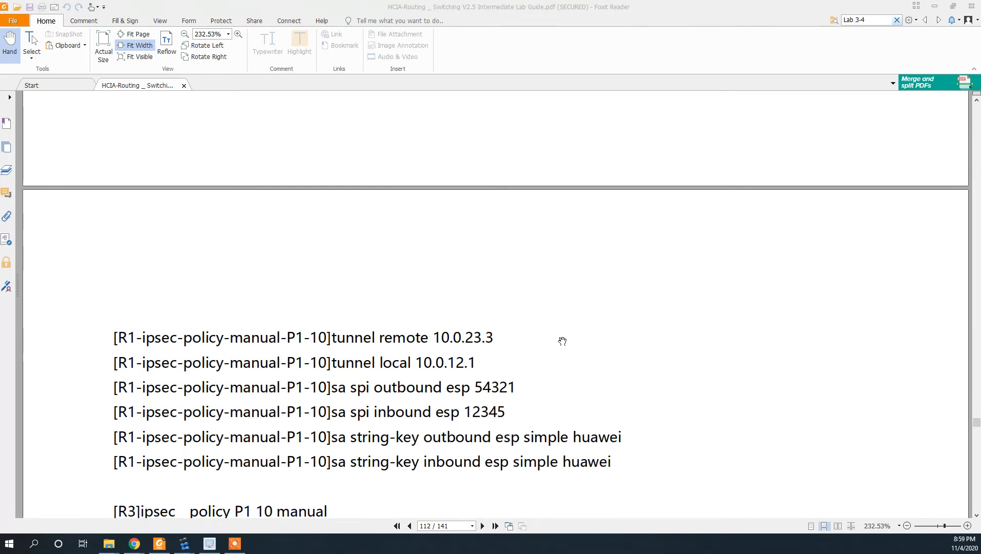
- Set tunnel local 10.0.12.1 on R1's policy P1 after confirming R1's address in the topology
key(alt+Tab)
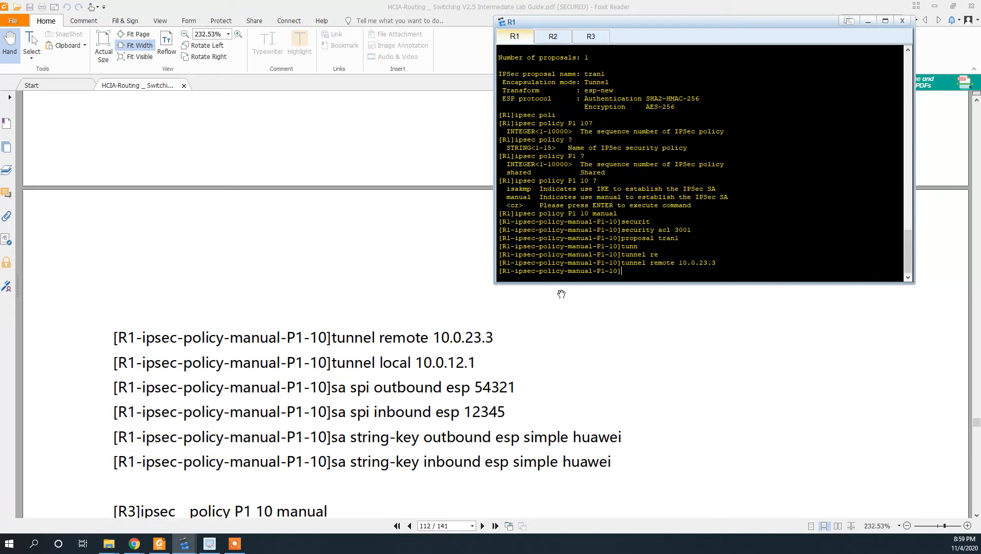
text(tunner)
key(BackSpace)
key(BackSpace)
text(l local 10.0.12.1)
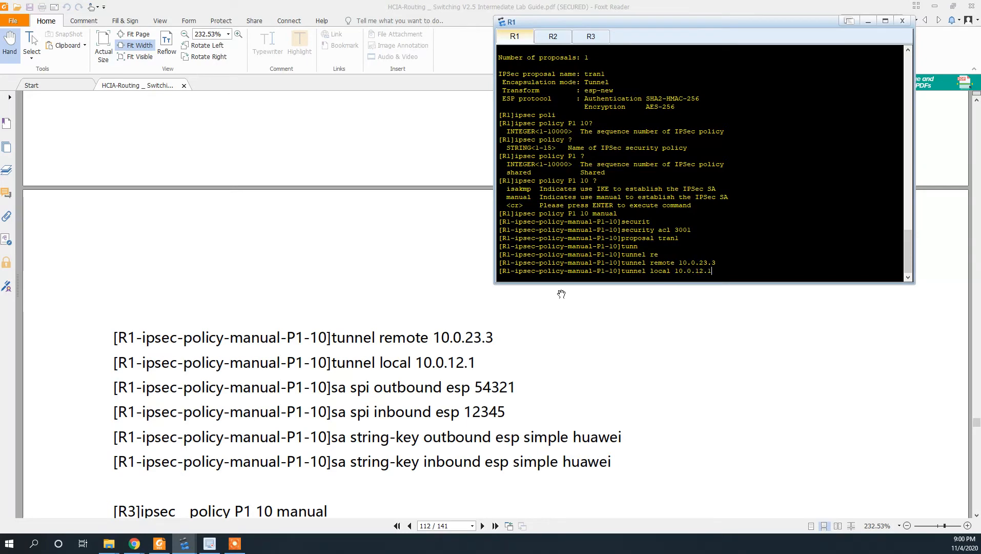
key(alt+Tab)
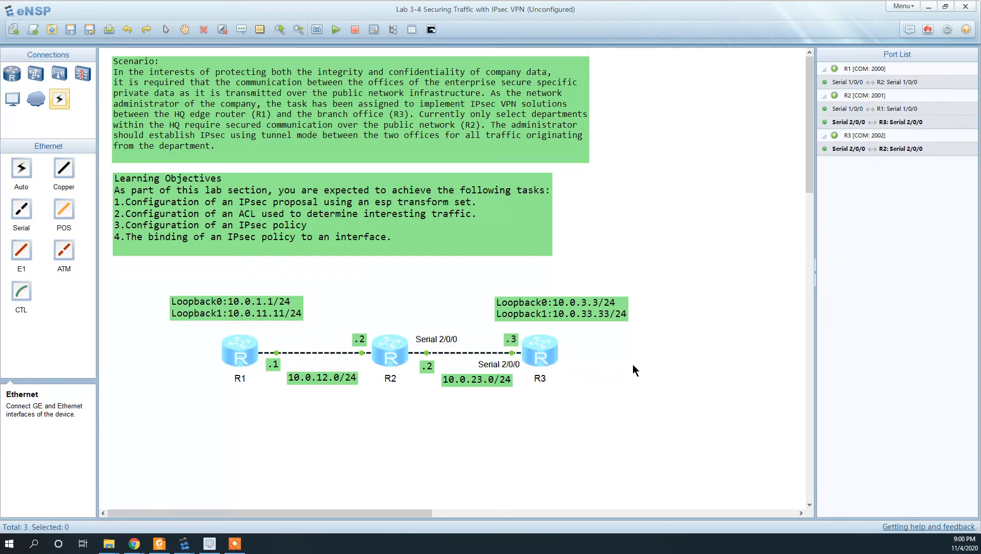
key(alt+Tab)
key(alt+Tab)
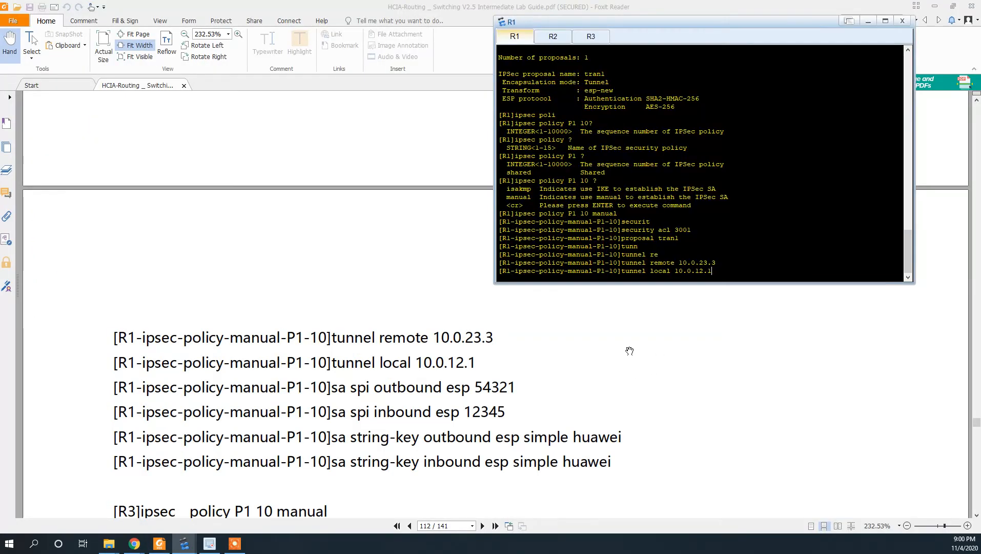
key(Return)
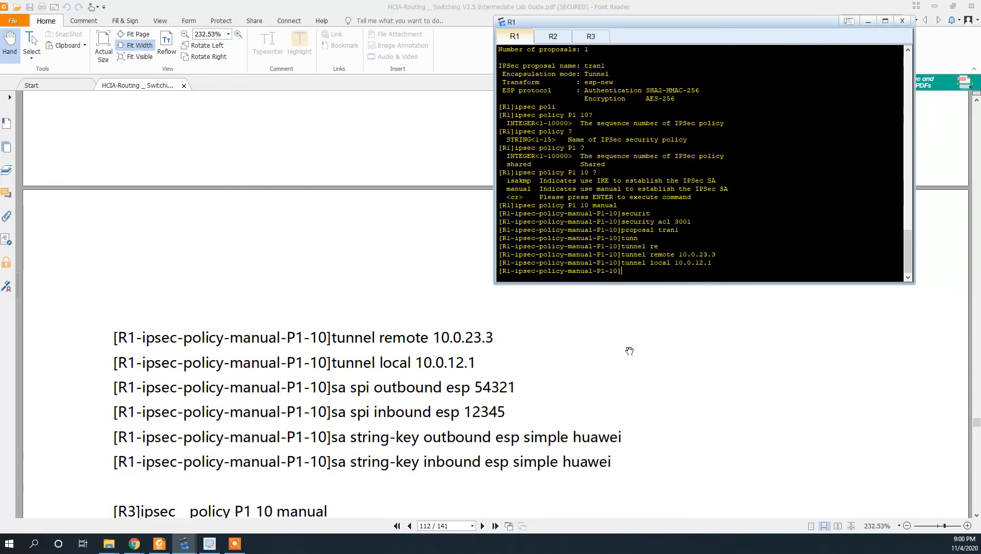
- Set R1's outbound ESP SPI to 54321, using ? help to find the syntax
text(sa sp)
key(Tab)
key(BackSpace)
key(BackSpace)
key(BackSpace)
key(BackSpace)
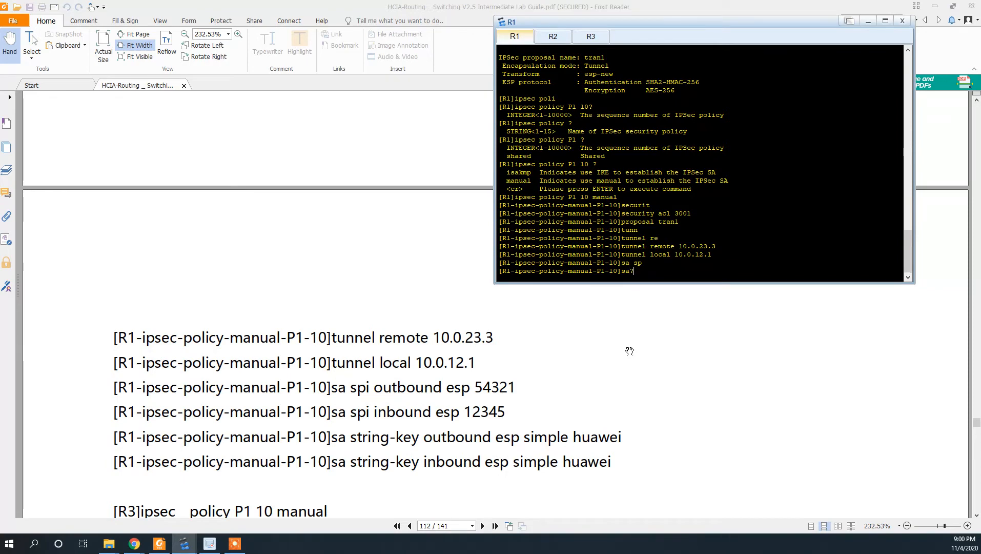
text(?)
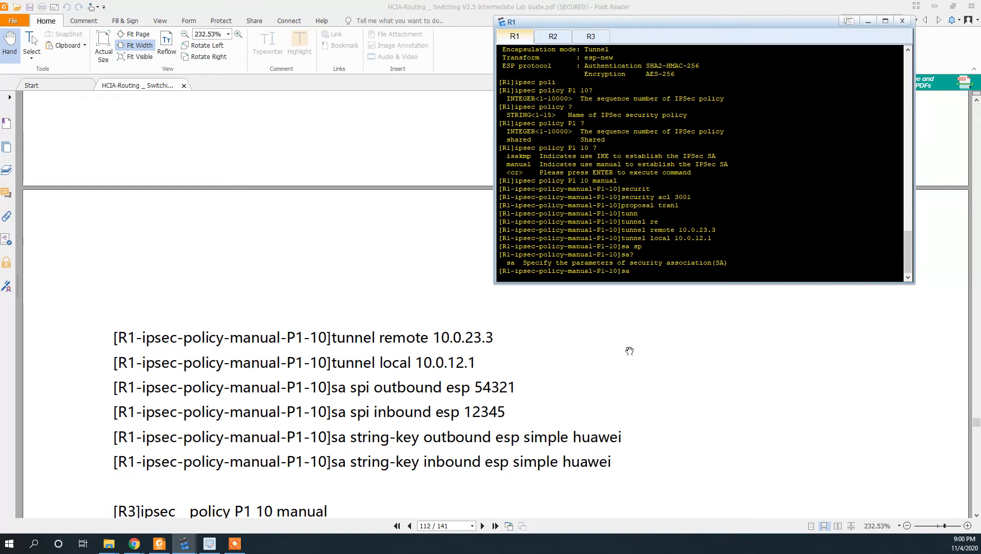
text(?)
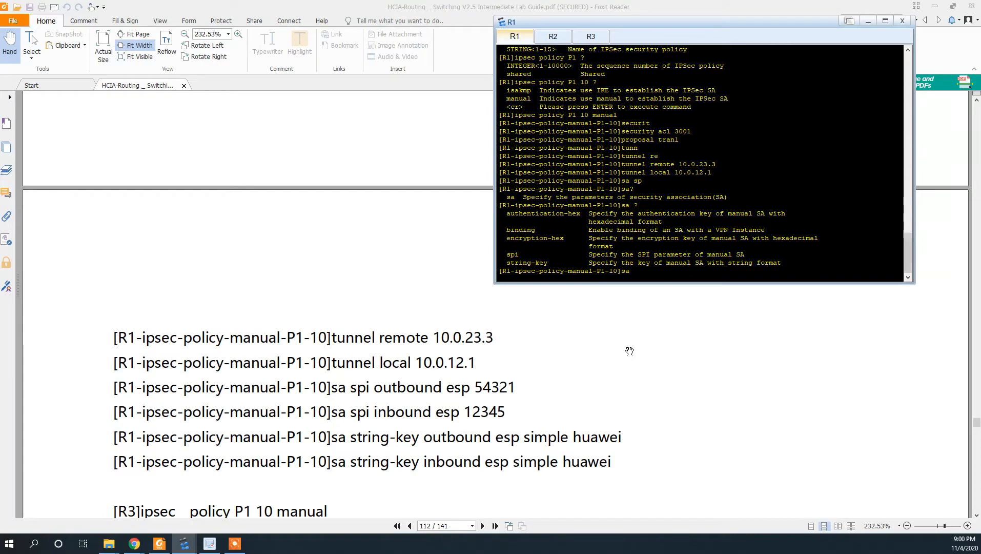
text(spi ?)
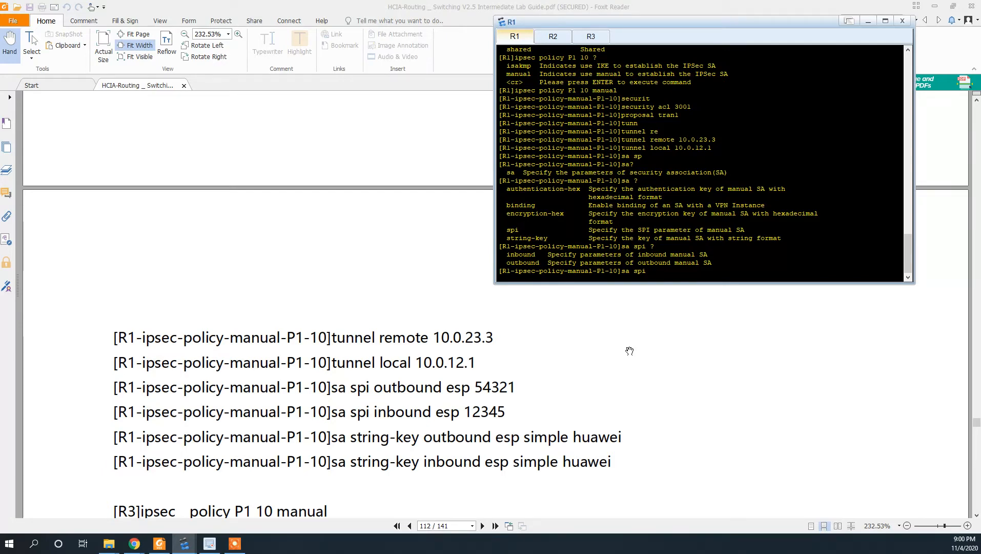
text(outbou)
key(Tab)
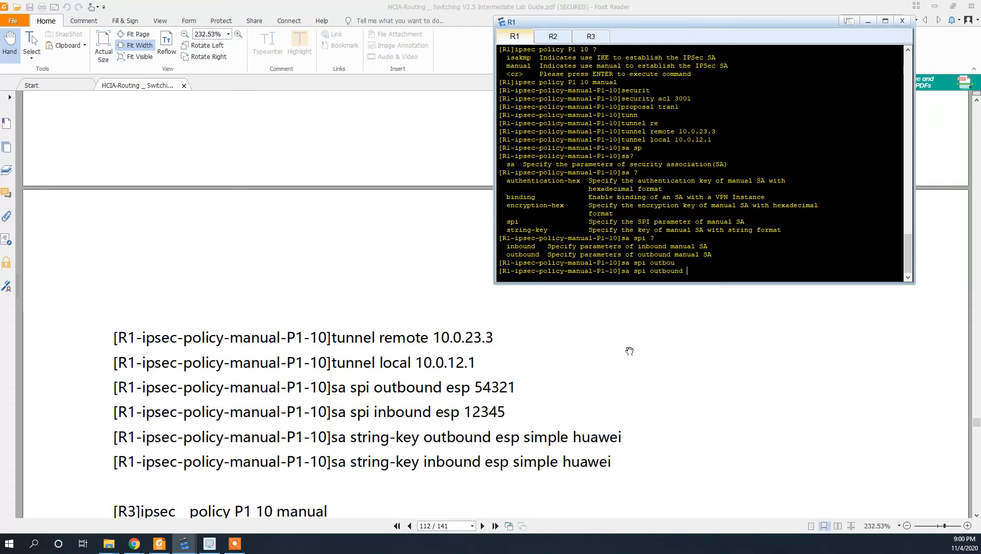
text(?)
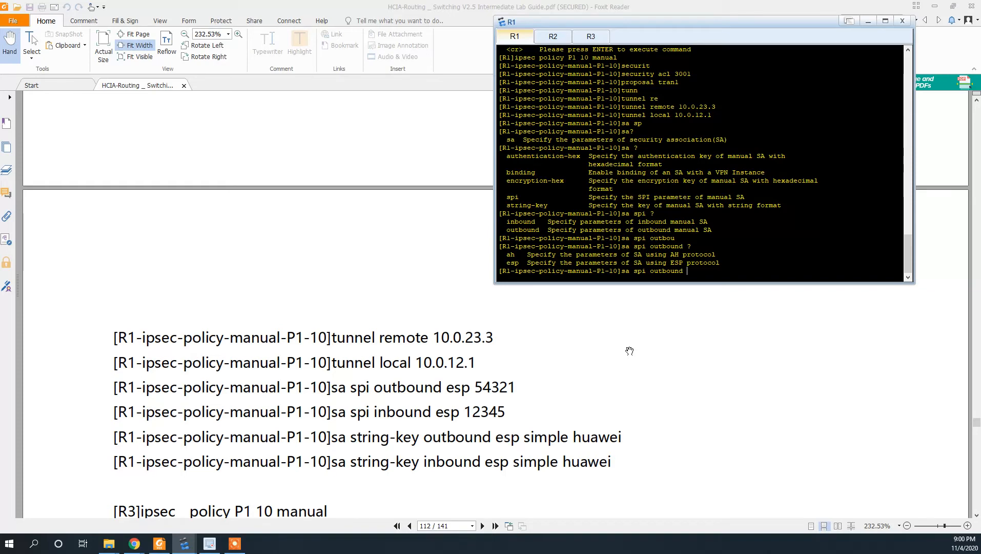
text(esp ?)
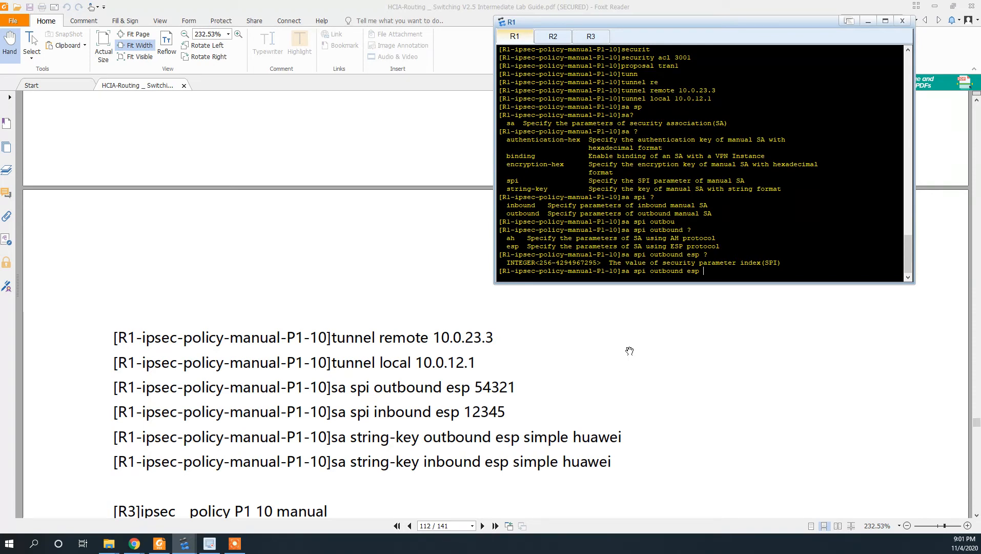
text(54321)
key(Return)
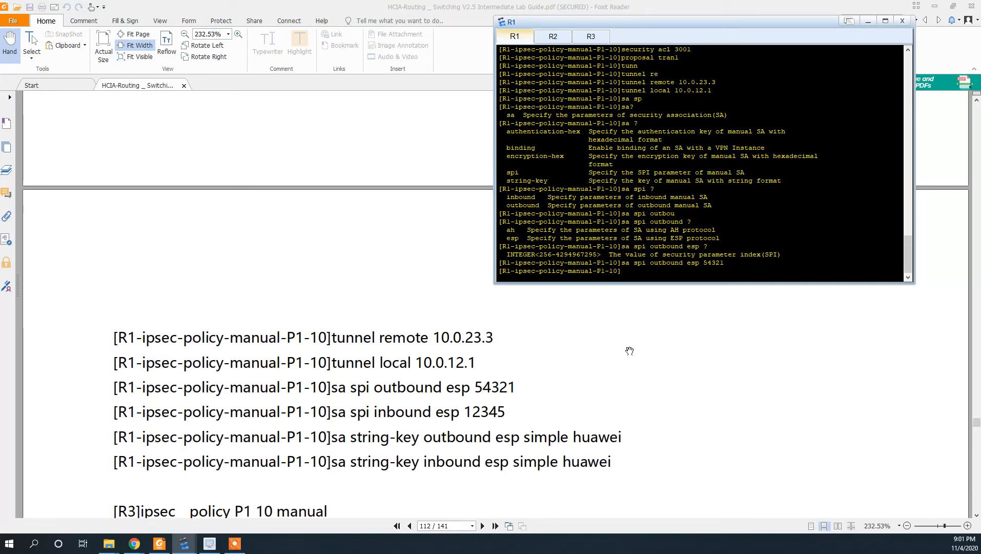
- Set R1's inbound ESP SPI to 12345
text(sa spi inbound)
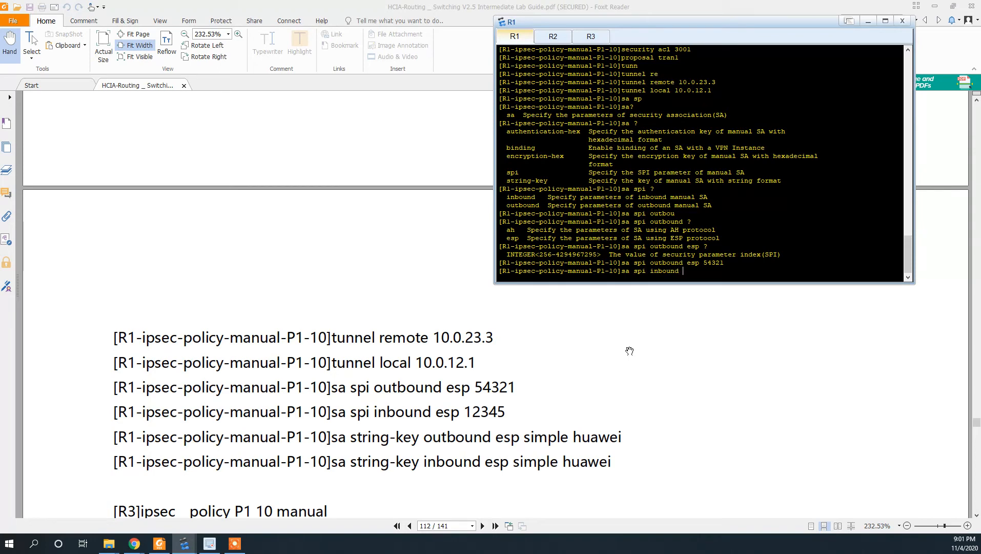
text( esp 123456)
key(BackSpace)
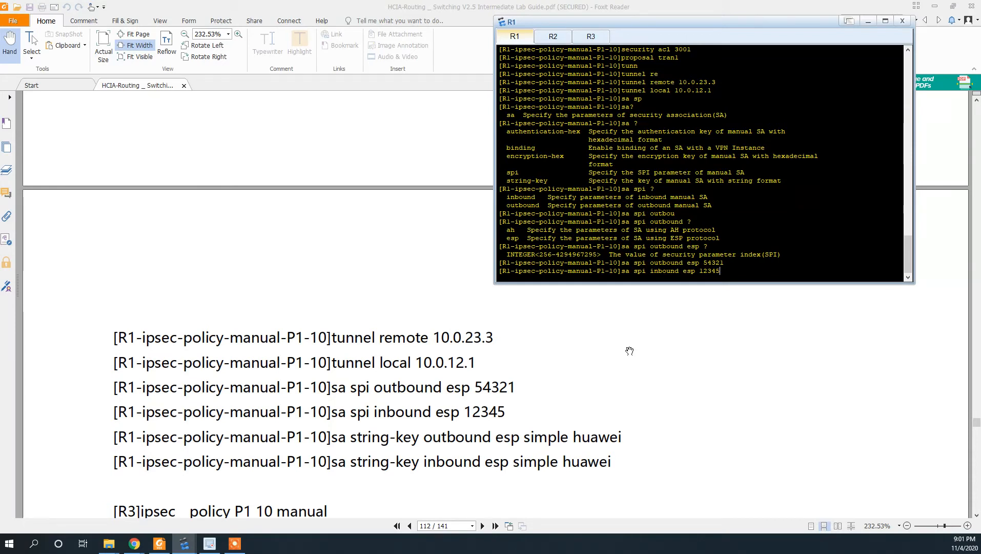
key(Return)
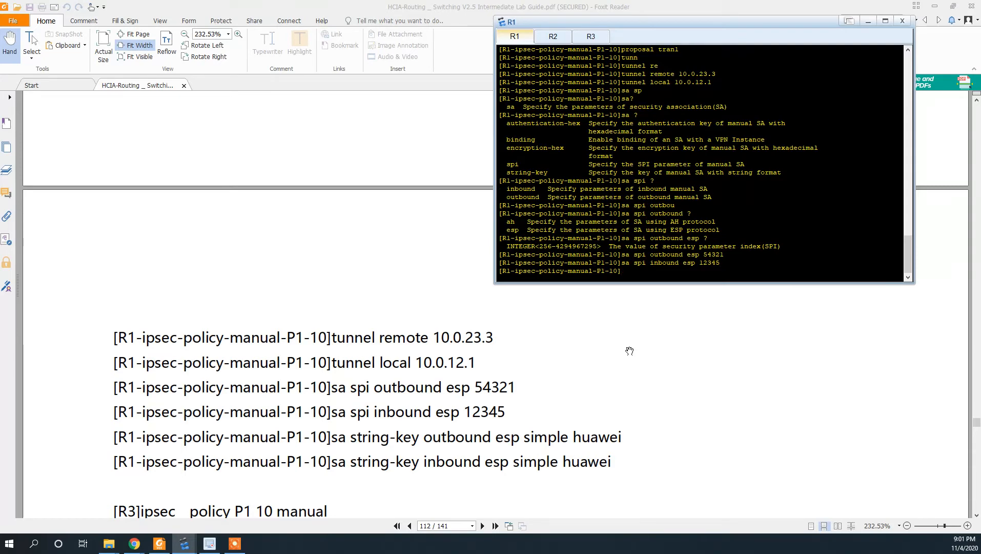
- Set R1's outbound ESP simple string key to 'huawei'
text(sa stri)
key(Tab)
text(out)
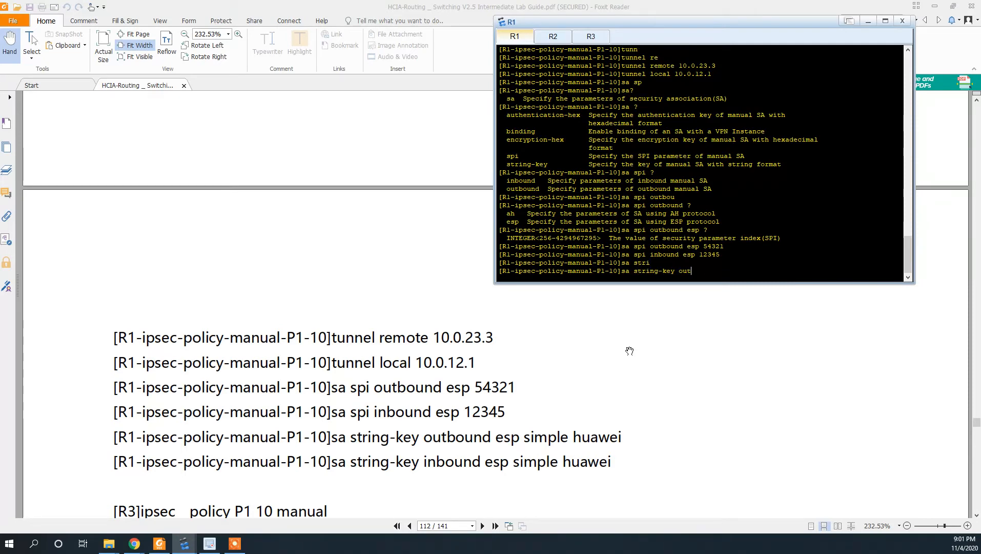
key(Tab)
text(esp sim)
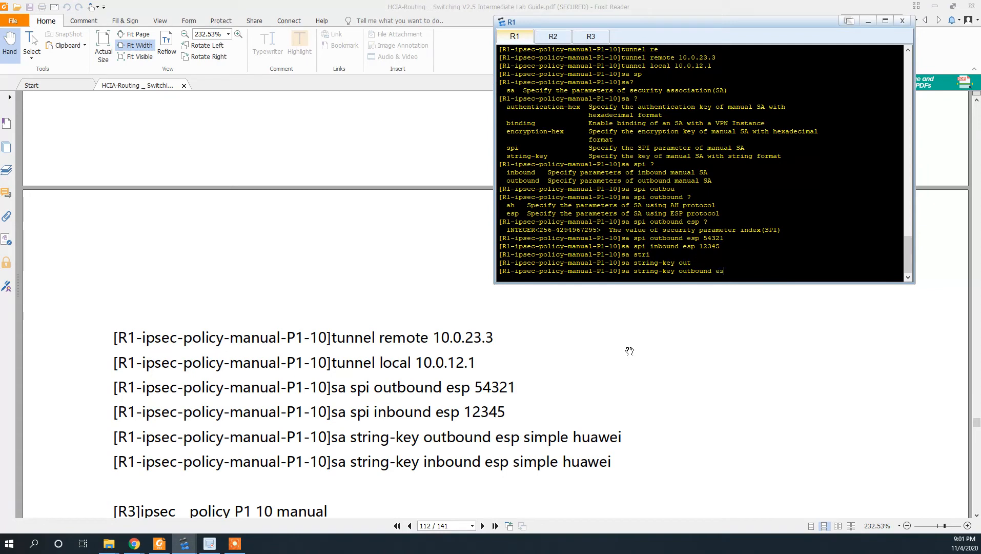
key(Tab)
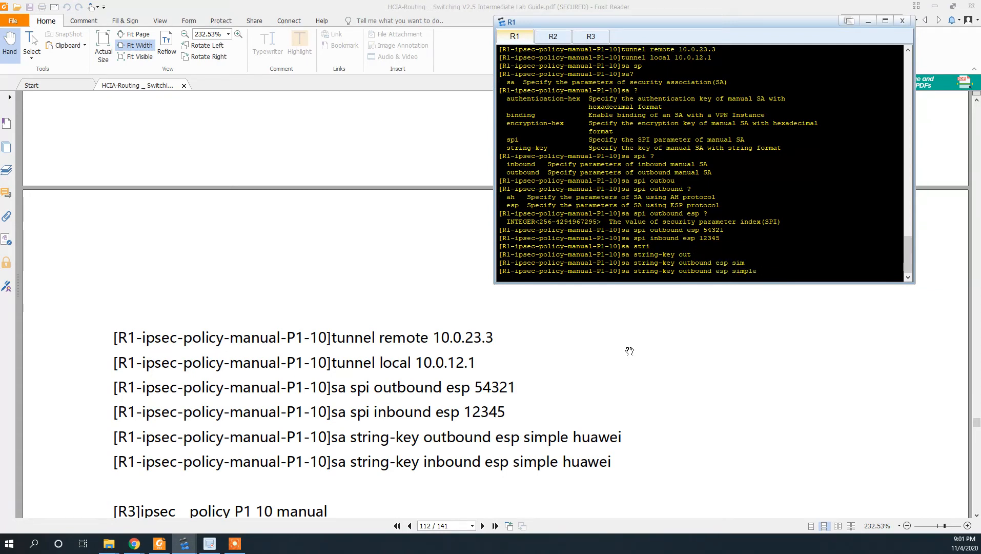
text(?)
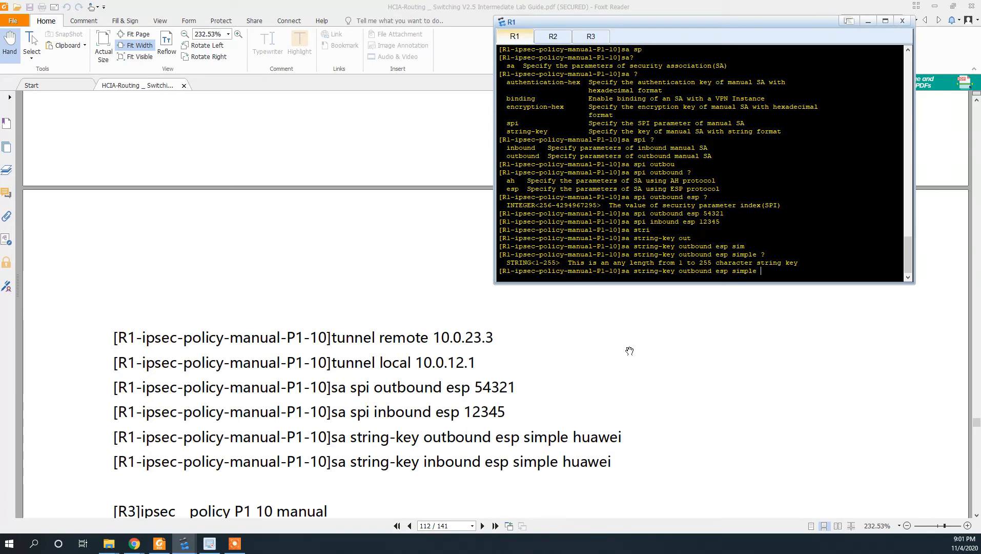
text(huawei)
key(Return)
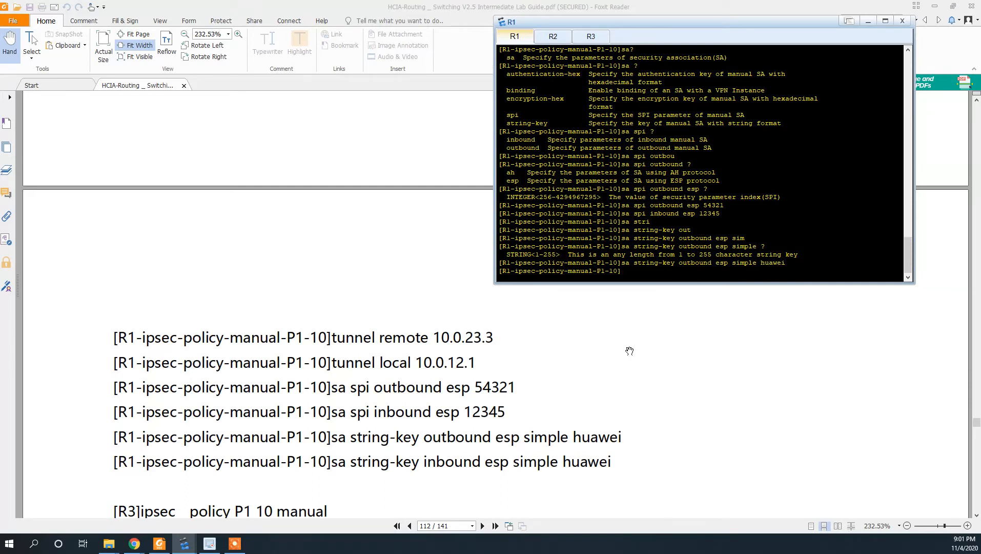
key(Up)
key(Left)
key(Left)
key(Left)
key(Left)
key(Left)
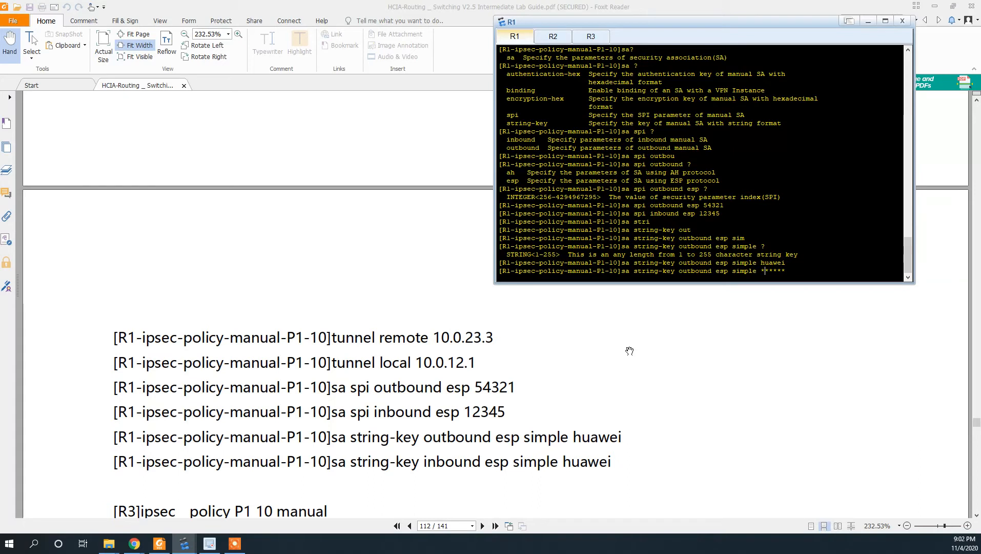
key(Left)
key(Left)
key(Left)
key(Left)
key(Left)
key(Left)
key(Left)
key(Left)
key(Left)
key(Left)
key(BackSpace)
key(BackSpace)
key(BackSpace)
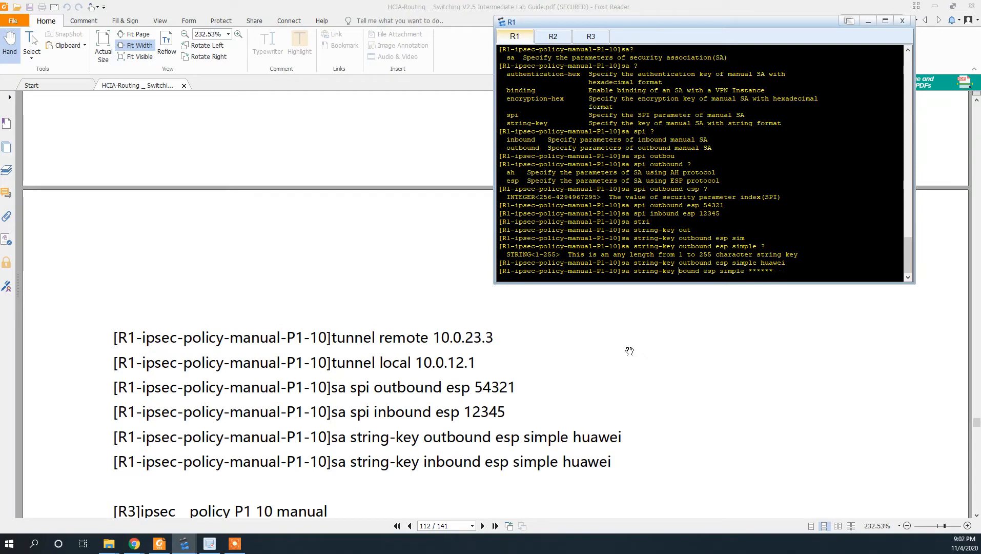
text(in)
key(Right)
key(Right)
key(Right)
key(BackSpace)
key(BackSpace)
key(BackSpace)
key(BackSpace)
key(BackSpace)
key(BackSpace)
text(huawei)
key(Return)
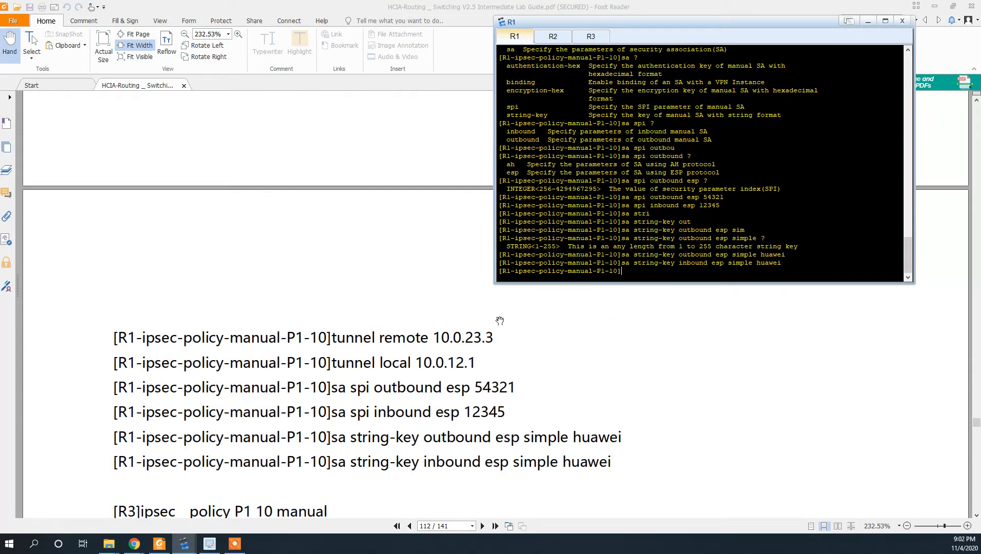
- Scroll the lab guide to R3's IPsec policy commands and switch the console to R3
scroll(500, 320, down, 1)
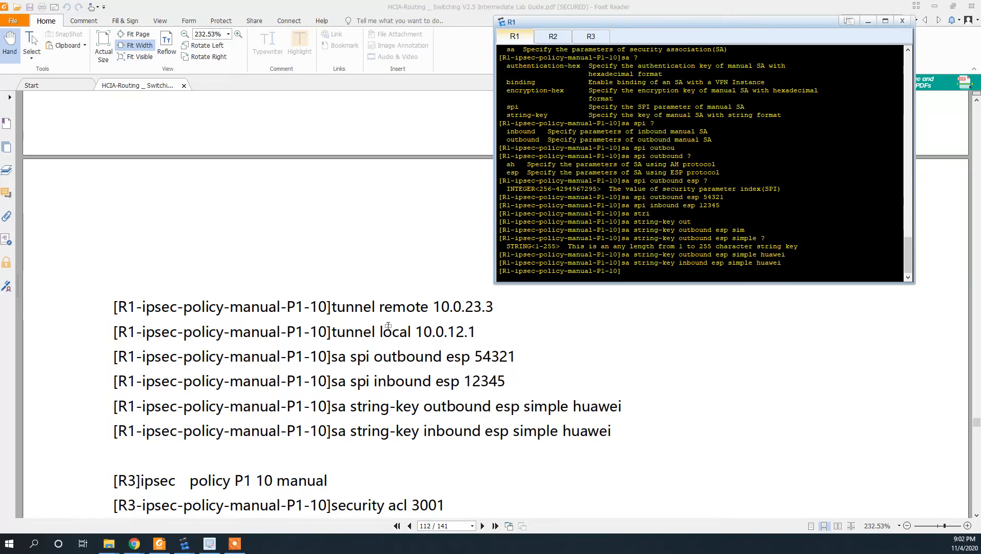
key(alt+Tab)
key(alt+Tab)
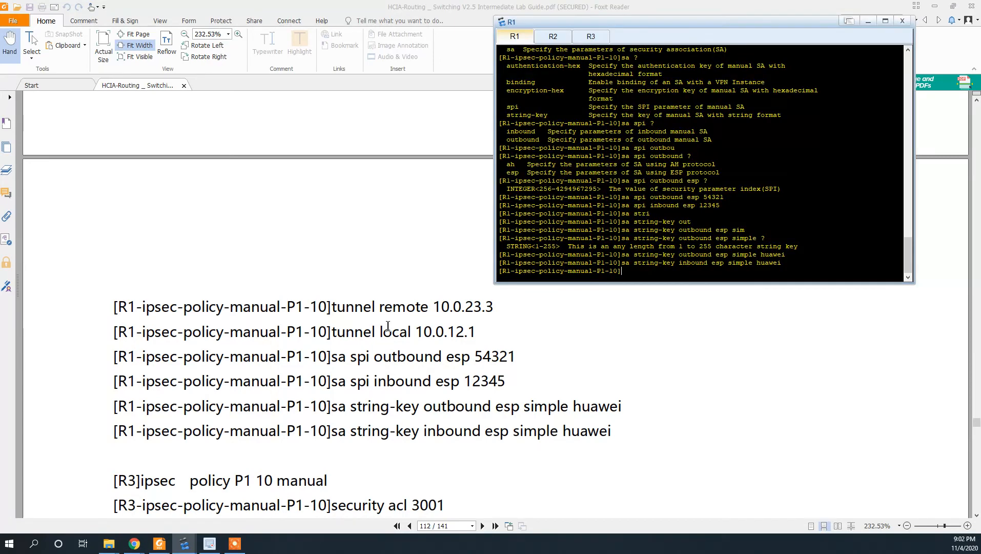
scroll(528, 333, down, 5)
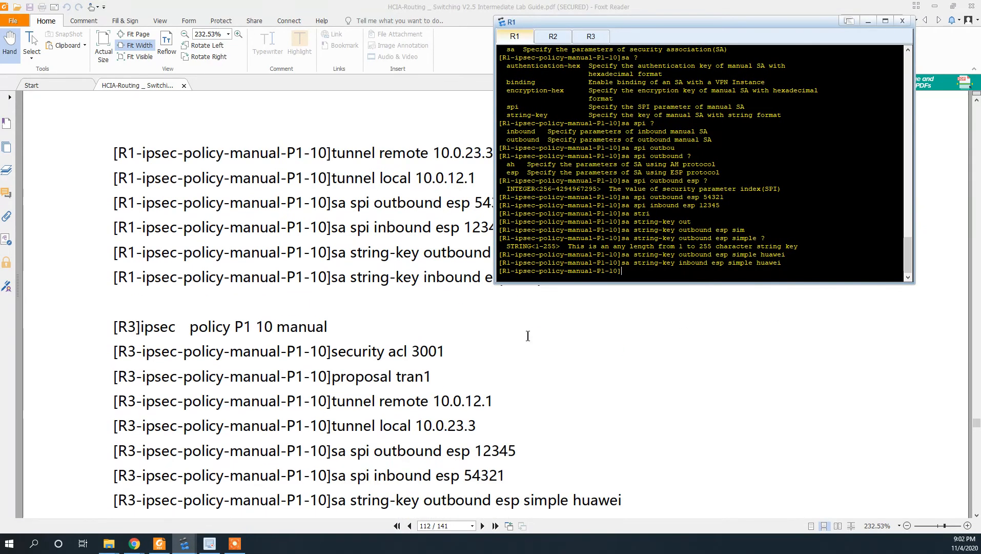
scroll(528, 335, down, 2)
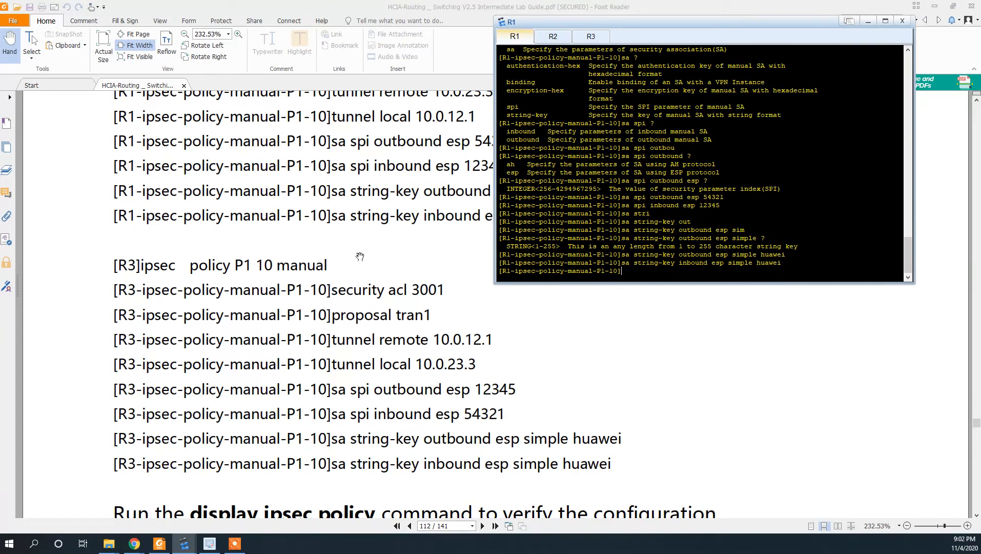
click(591, 37)
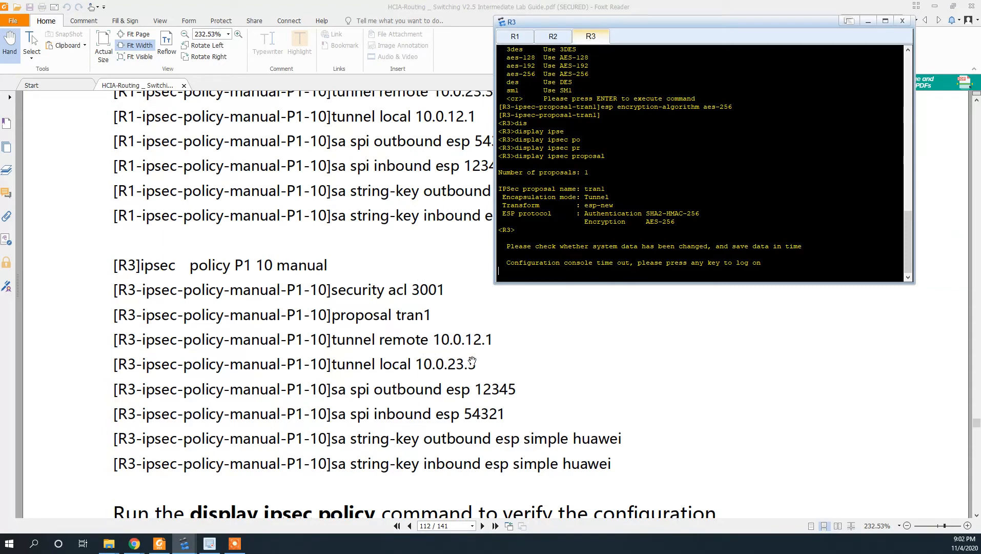
scroll(453, 341, up, 1)
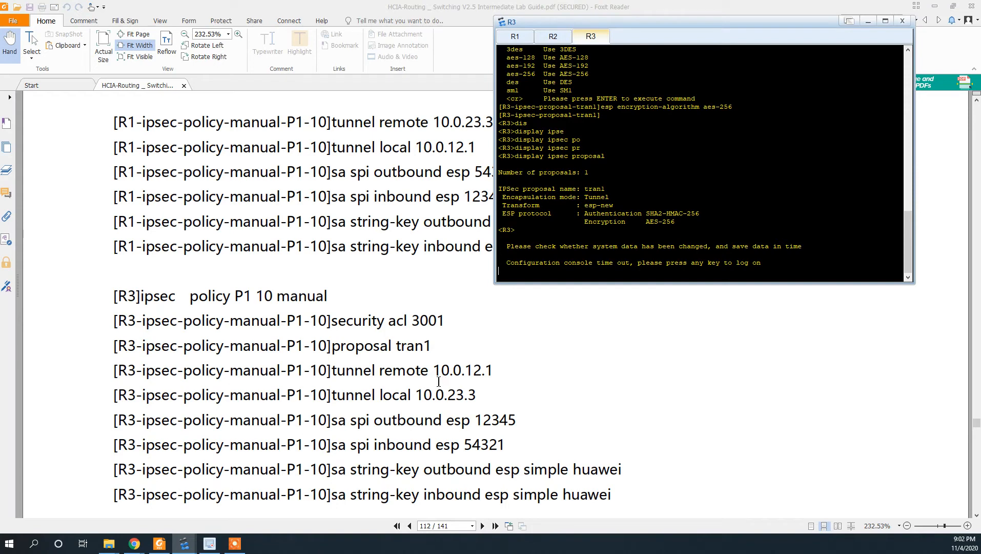
click(492, 382)
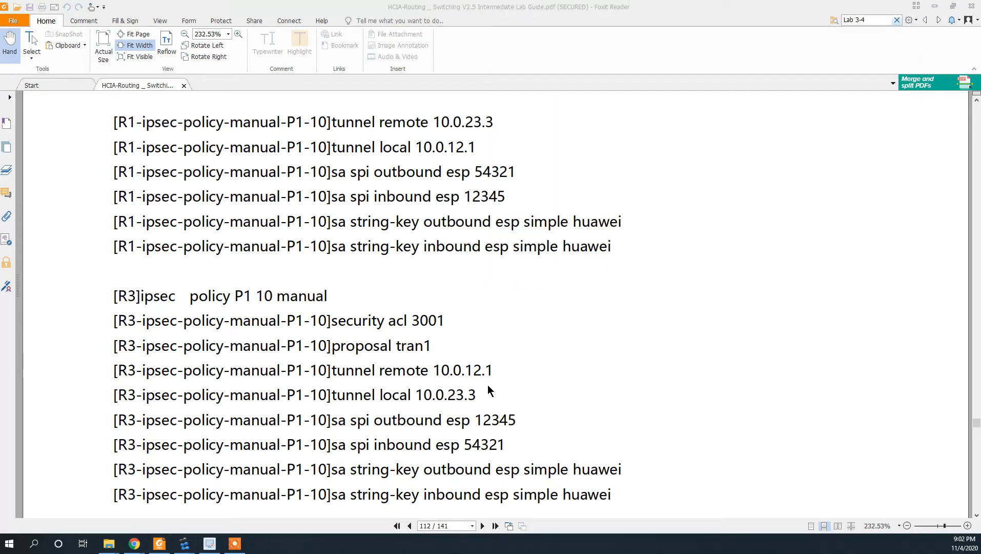
- Enter system view on R3 and create manual IPsec policy P1 10
key(alt+Tab)
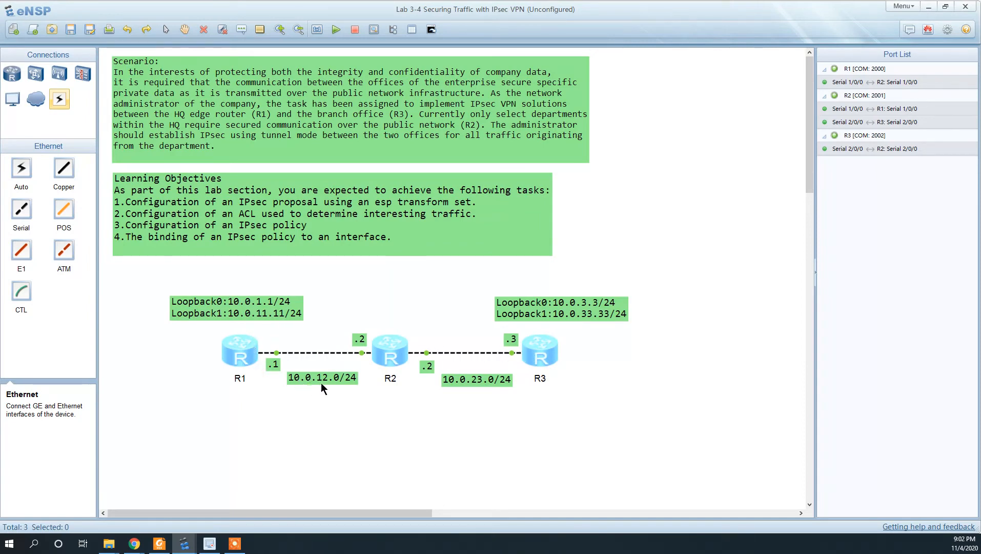
mouse_move(275, 354)
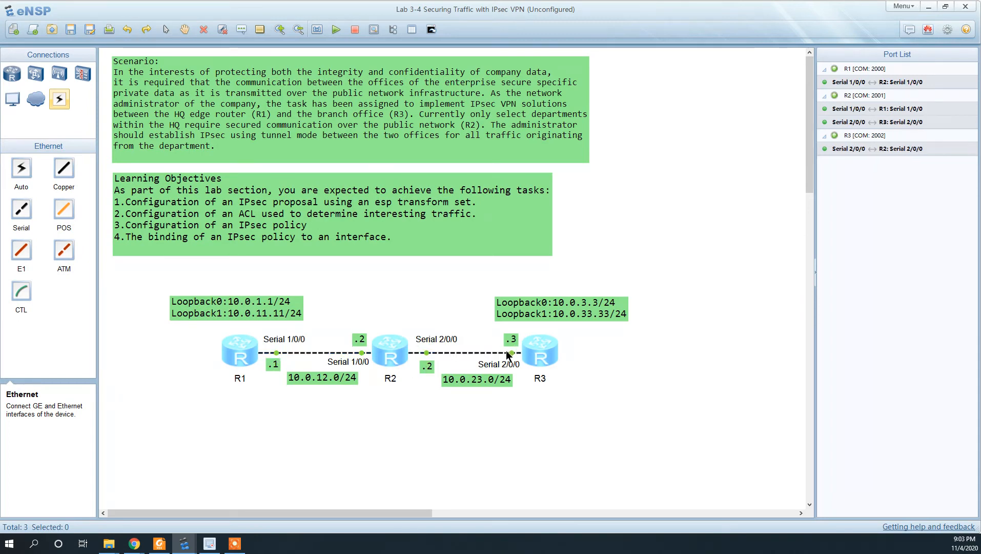
mouse_move(514, 353)
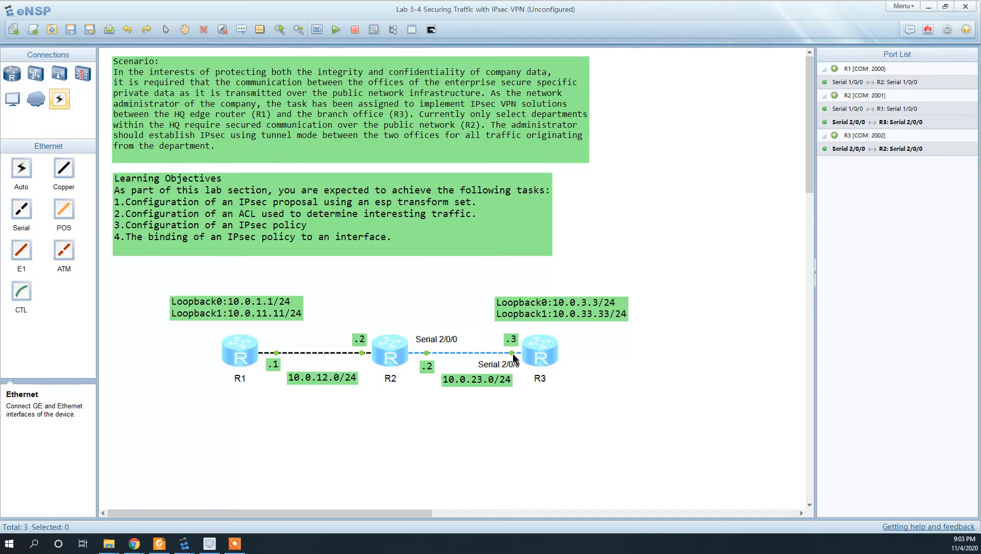
key(alt+Tab)
key(alt+Tab)
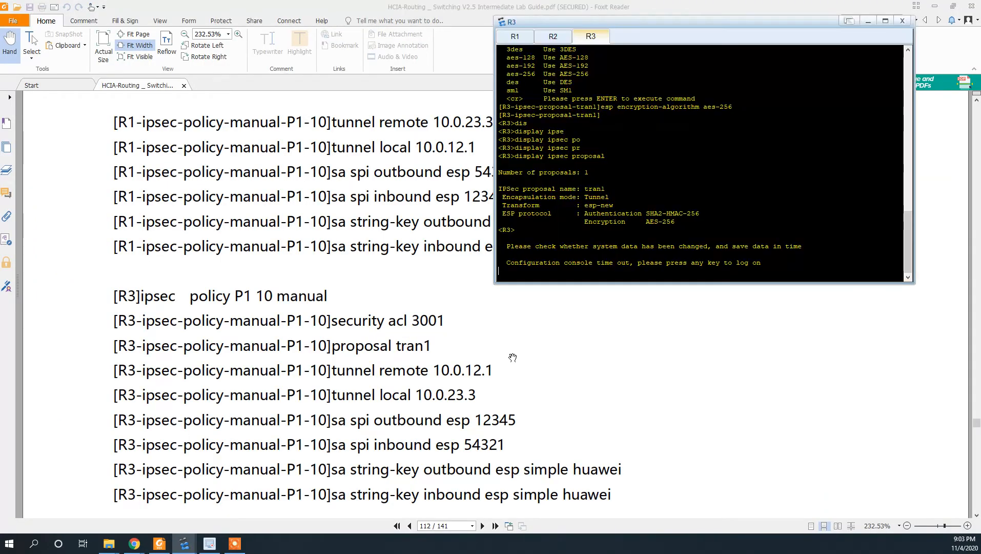
key(Return)
key(Return)
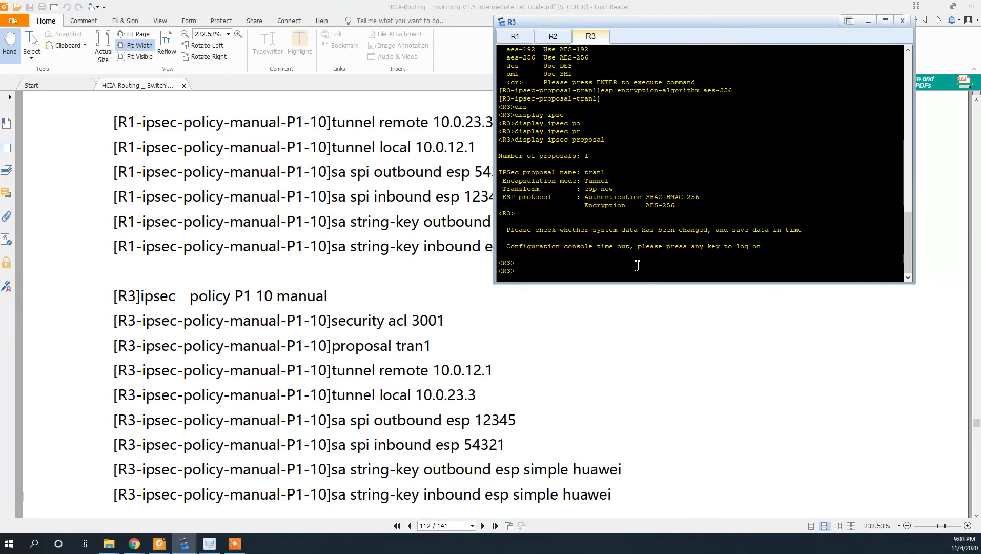
text(sys)
key(Return)
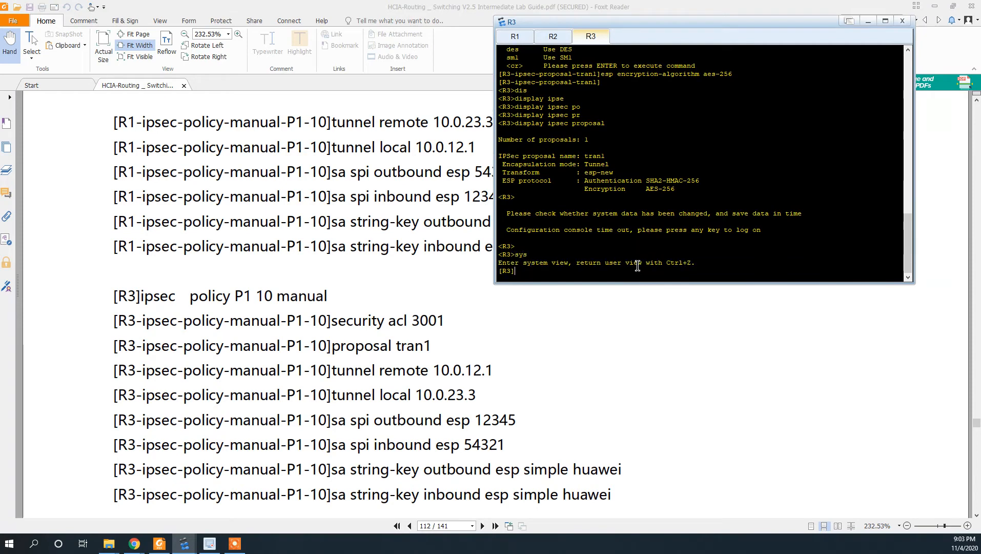
text(ipsec polo)
key(Tab)
text(i)
key(Tab)
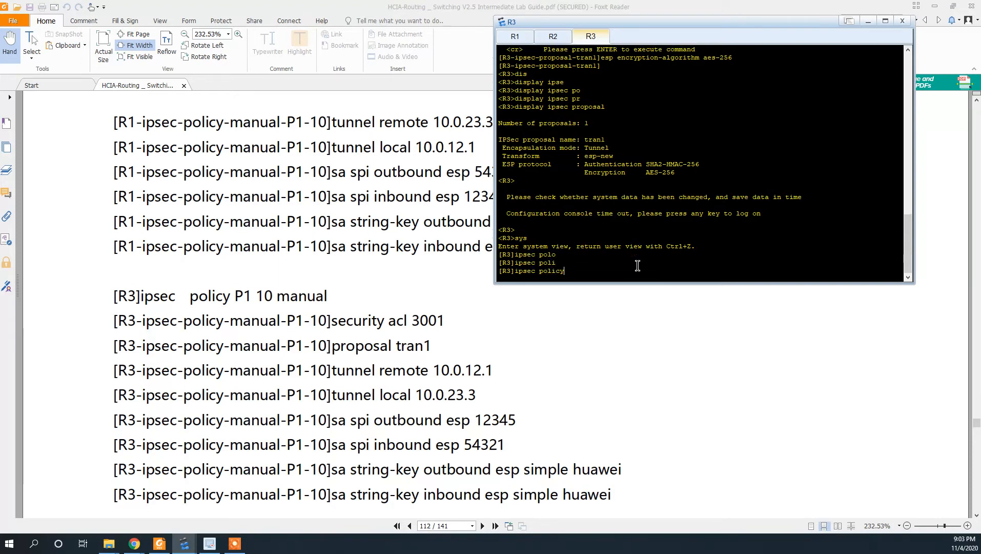
text(P1 10 manue)
text(ual)
key(Return)
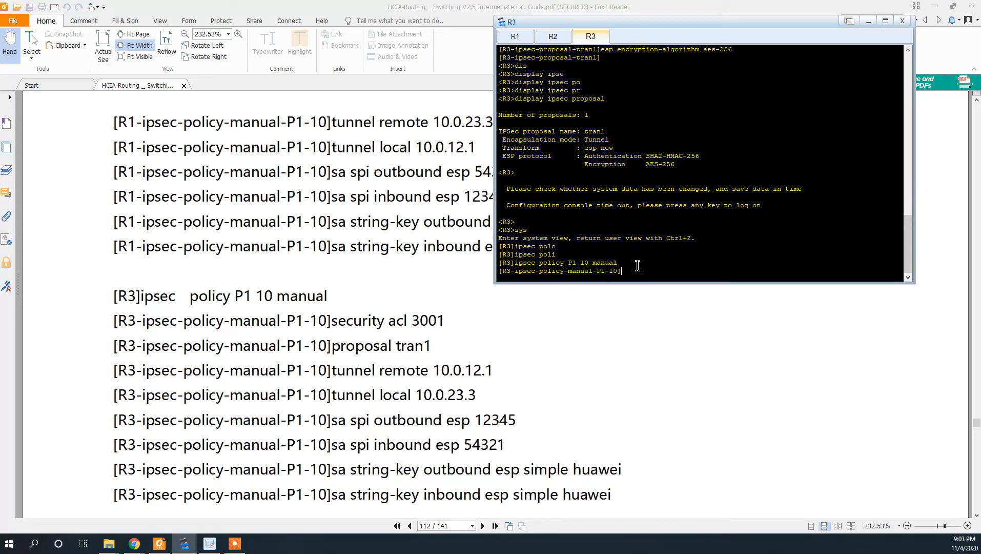
- Bind ACL 3001 and proposal tran1, with tunnel remote 10.0.12.1 and local 10.0.23.3
text(security )
text(acl )
text(300)
text(1)
key(Return)
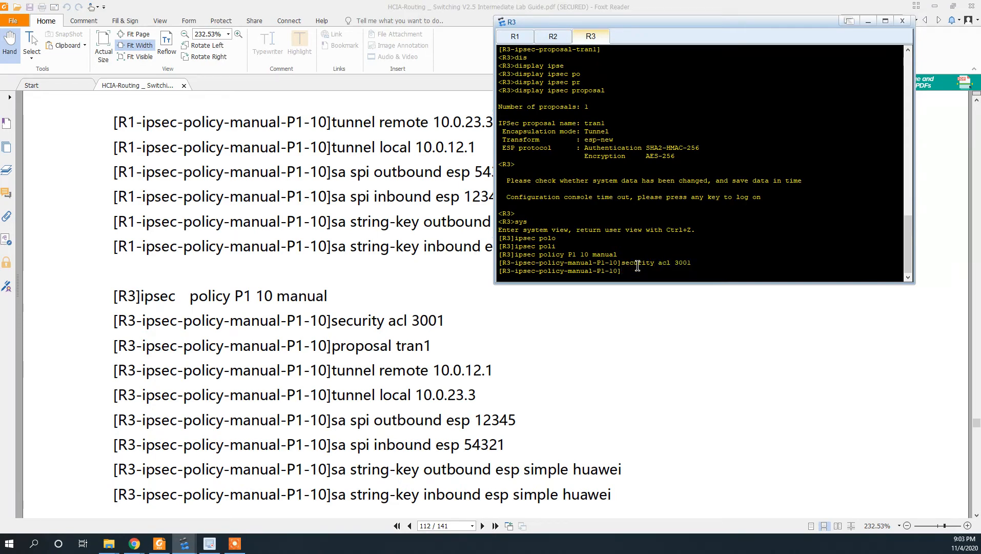
text(proposal tran 1)
key(BackSpace)
key(Return)
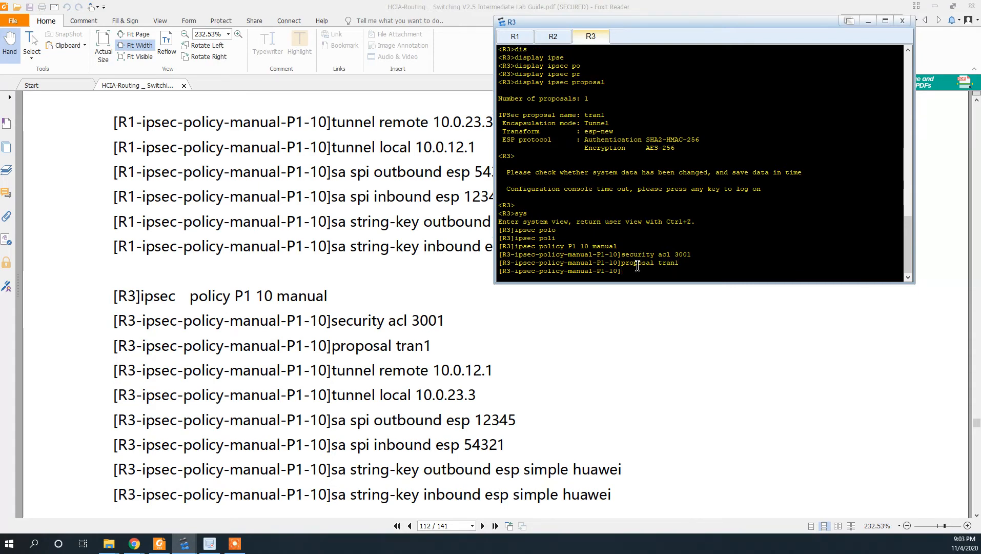
text(tunnel rem)
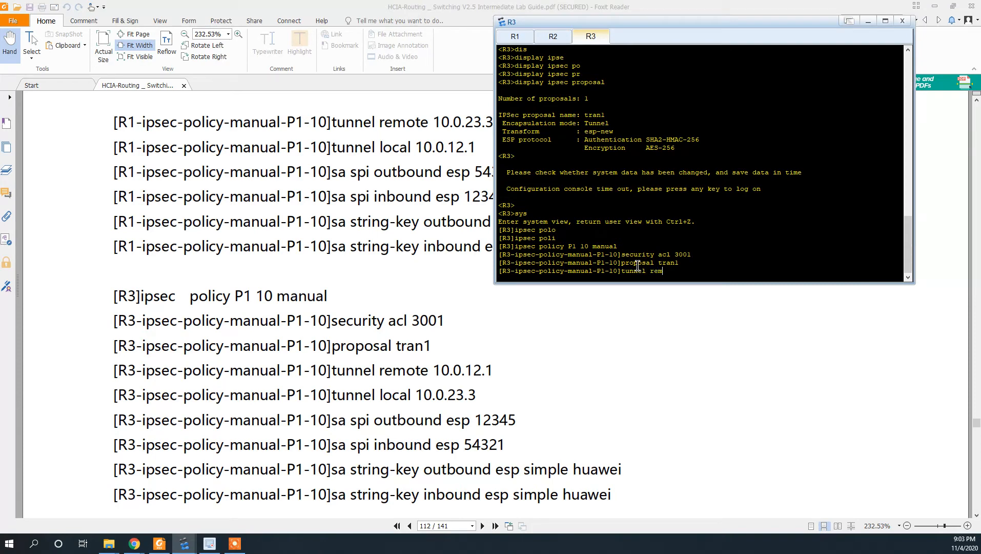
text(ote 10.0.12.1)
key(Return)
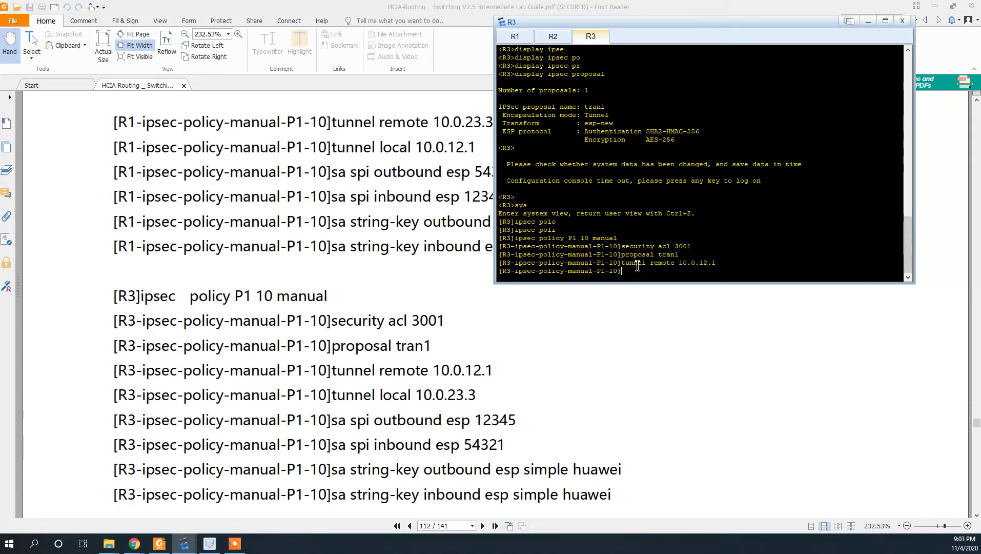
text(tunnel)
text( local 10)
text(.0.23.)
text(3)
key(Return)
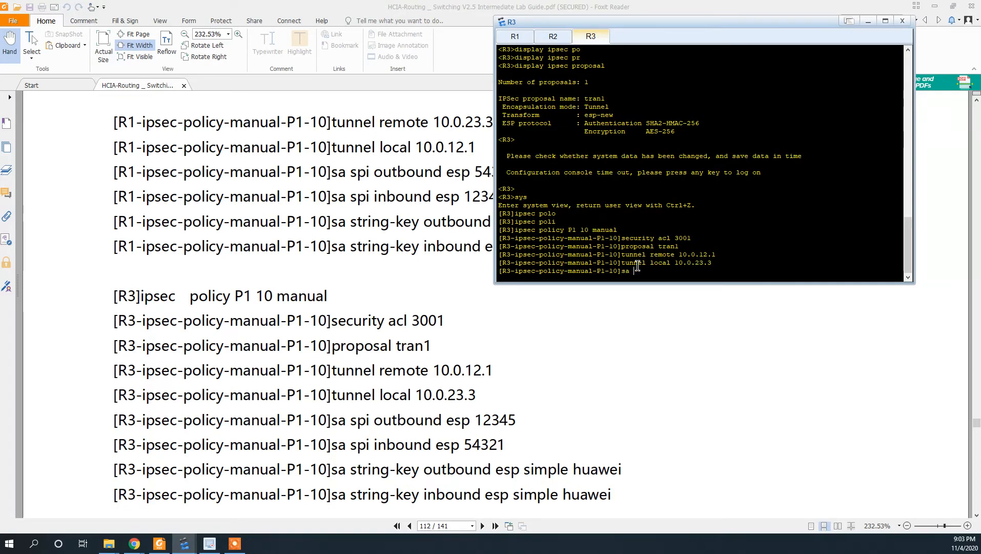
- Set R3's outbound ESP SPI to 12345 and type the inbound SPI 54321 command
text(sa spi out)
key(Tab)
text(e)
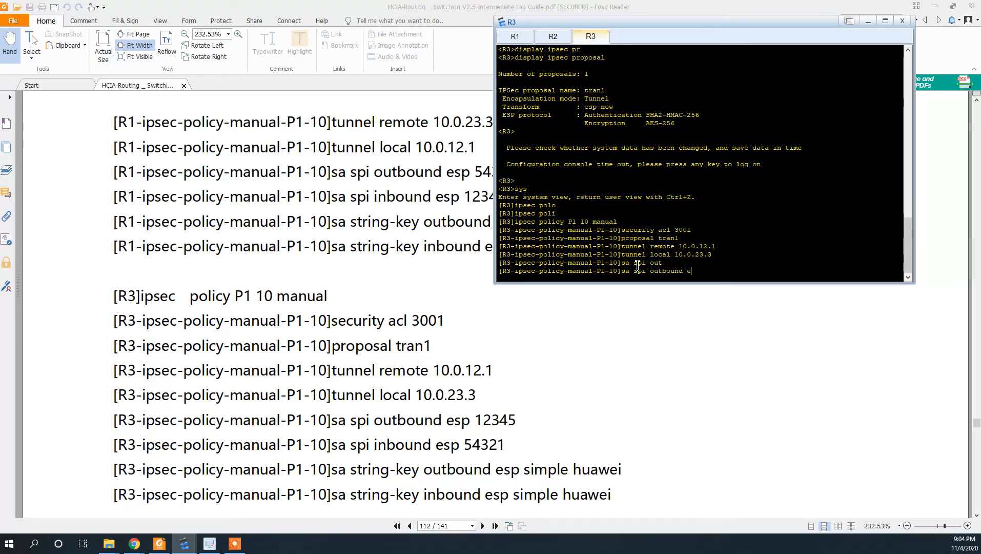
text(sp 54)
key(BackSpace)
text(54321)
key(BackSpace)
key(BackSpace)
key(BackSpace)
key(BackSpace)
key(BackSpace)
text(12345)
key(Return)
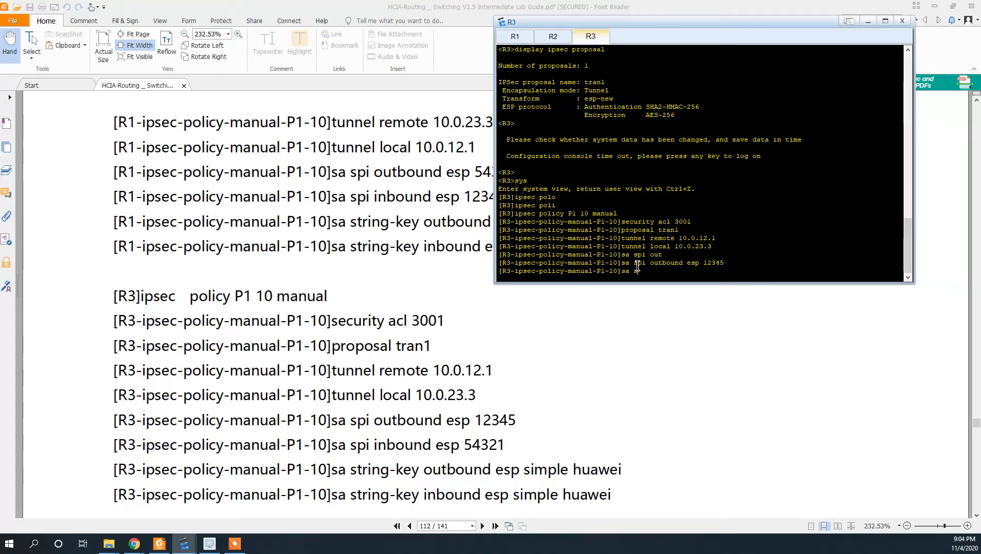
text(sa spi inbound esp 54321)
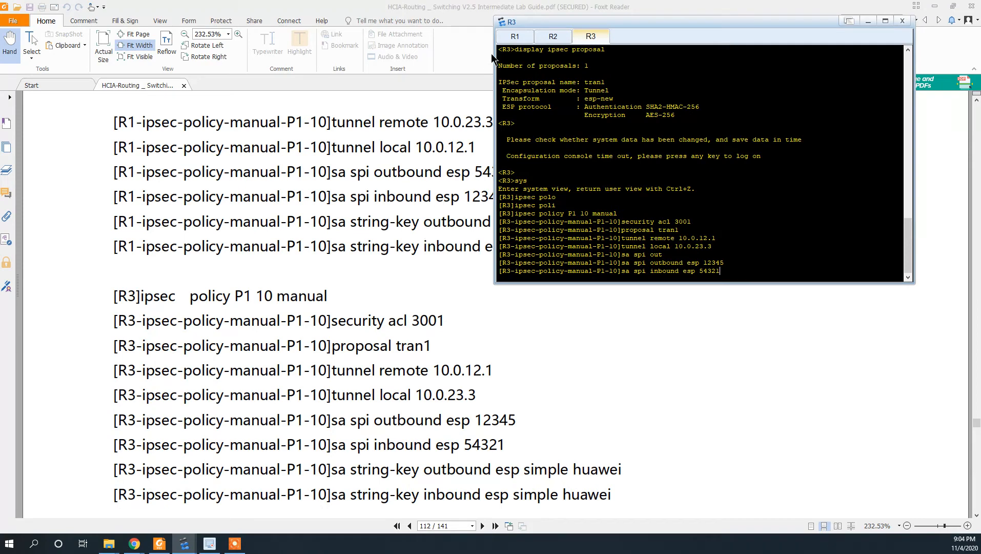
drag(574, 20, 638, 29)
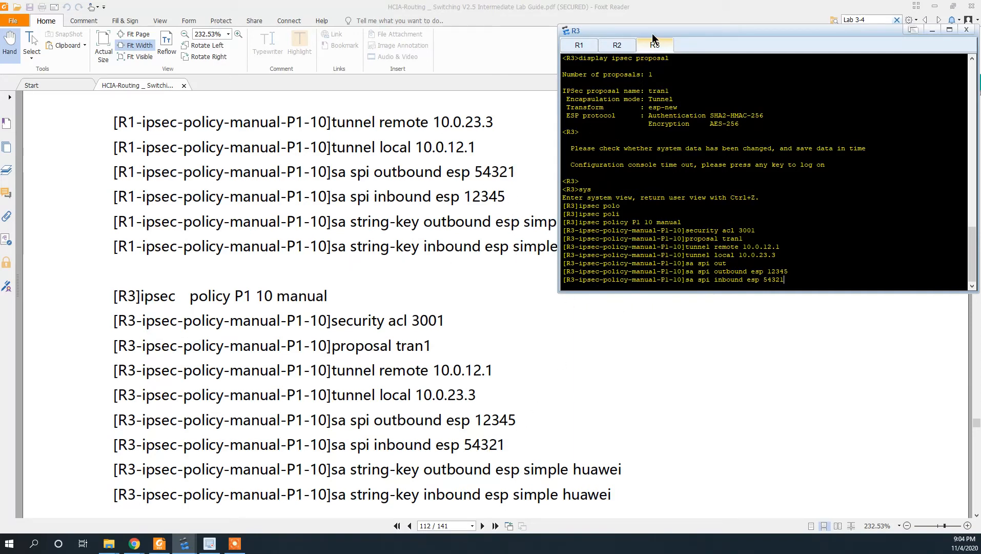
key(Return)
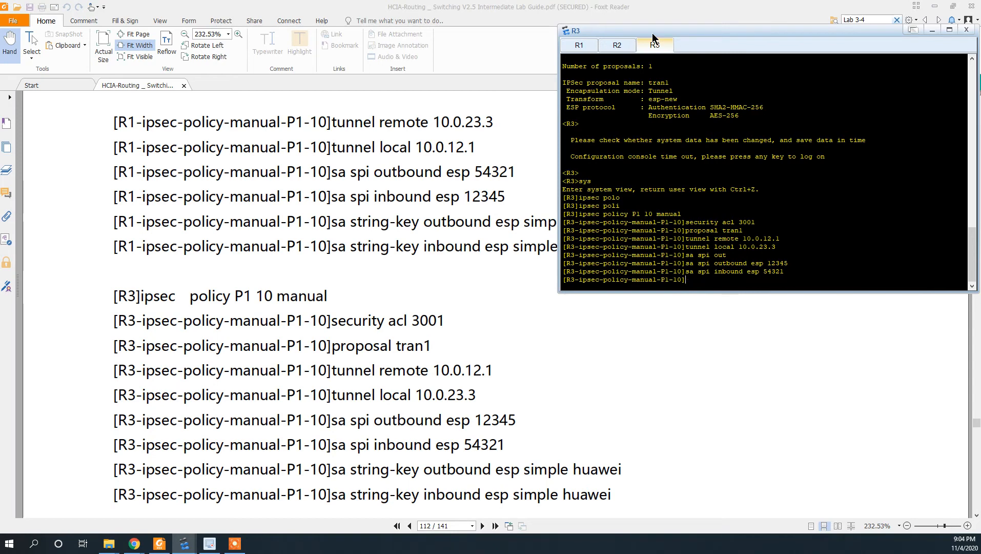
text(sa string)
key(Tab)
text(o)
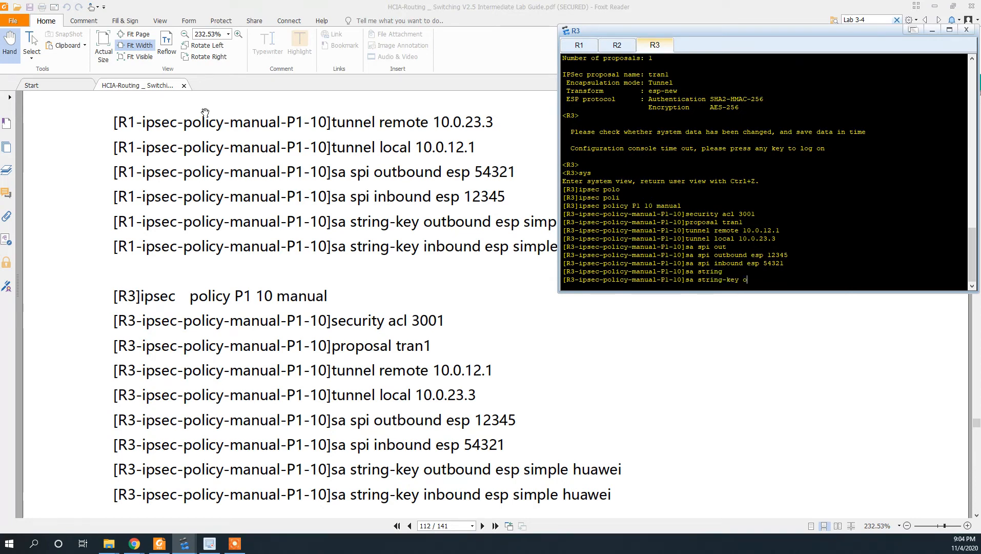
text(utbound esp si)
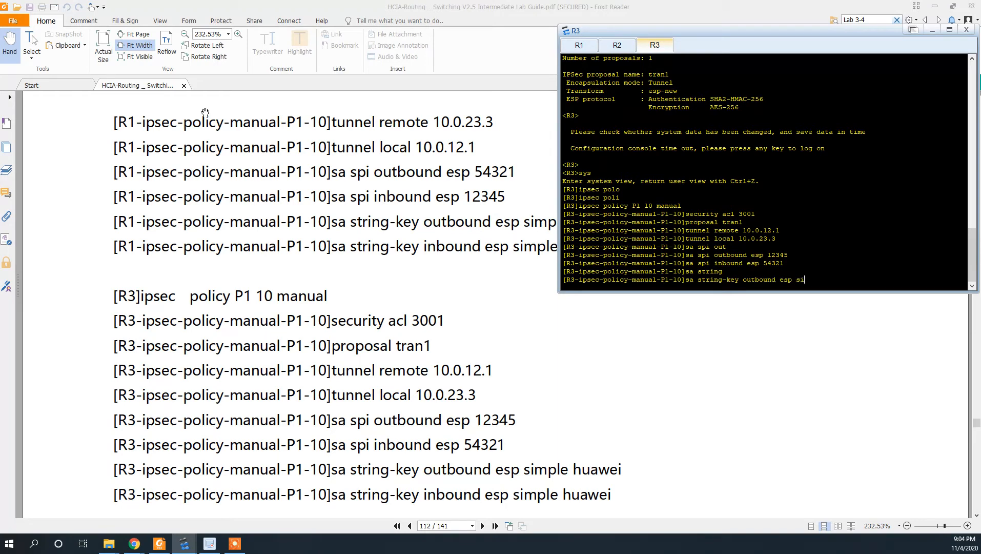
text(mple huawei)
key(Return)
text(sa )
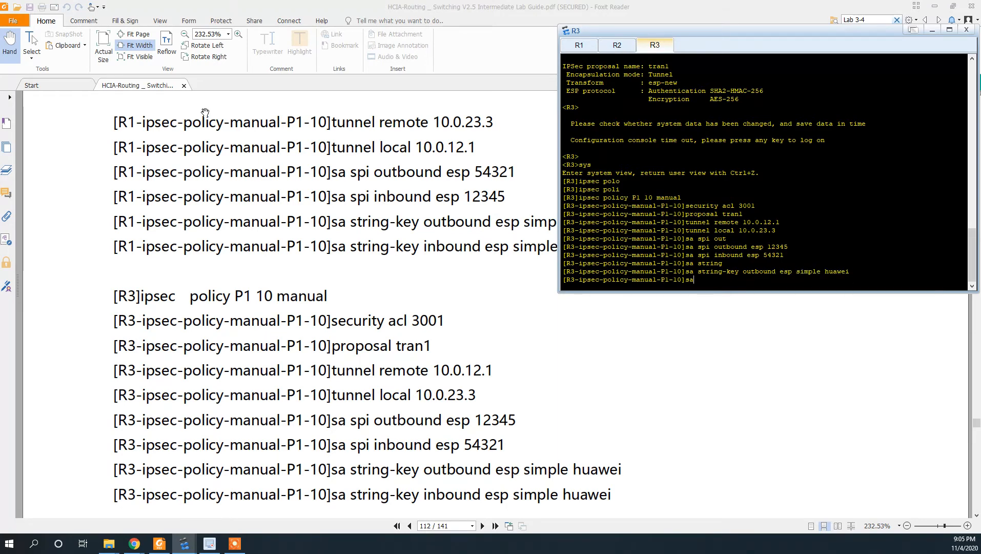
text(string-key inbo)
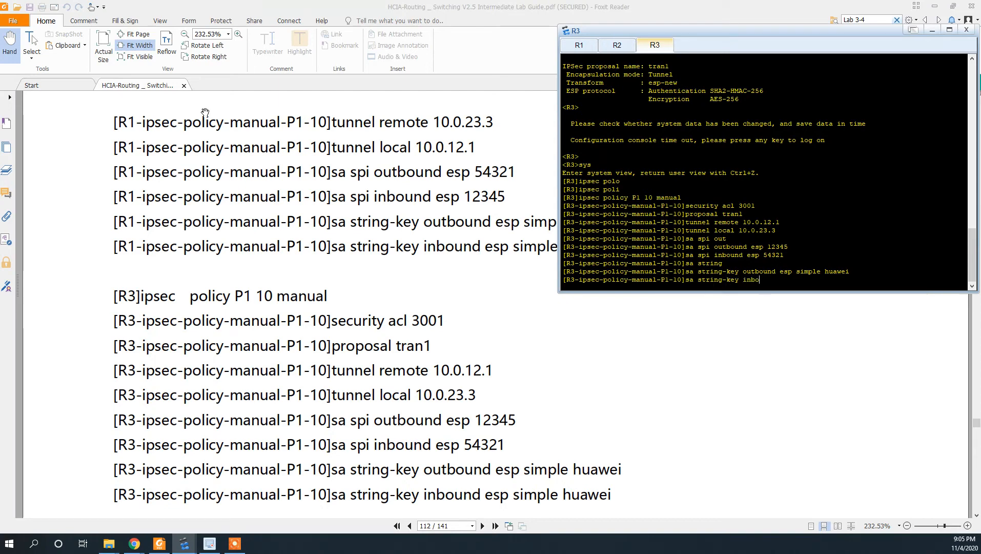
text(und esp simple huawe)
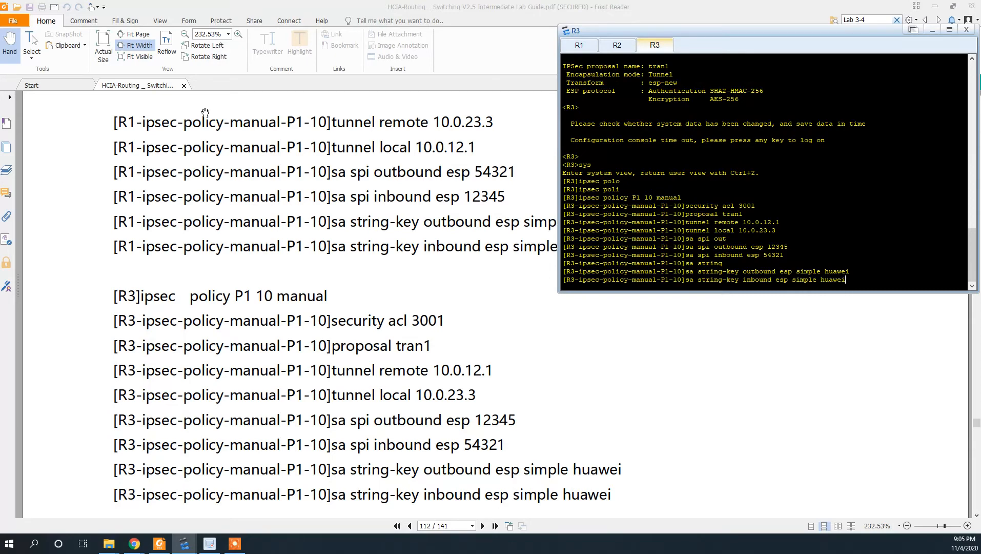
text(i)
key(Return)
- Run 'display ipsec policy' on R1 and page through the full P1 10 output
scroll(245, 369, down, 3)
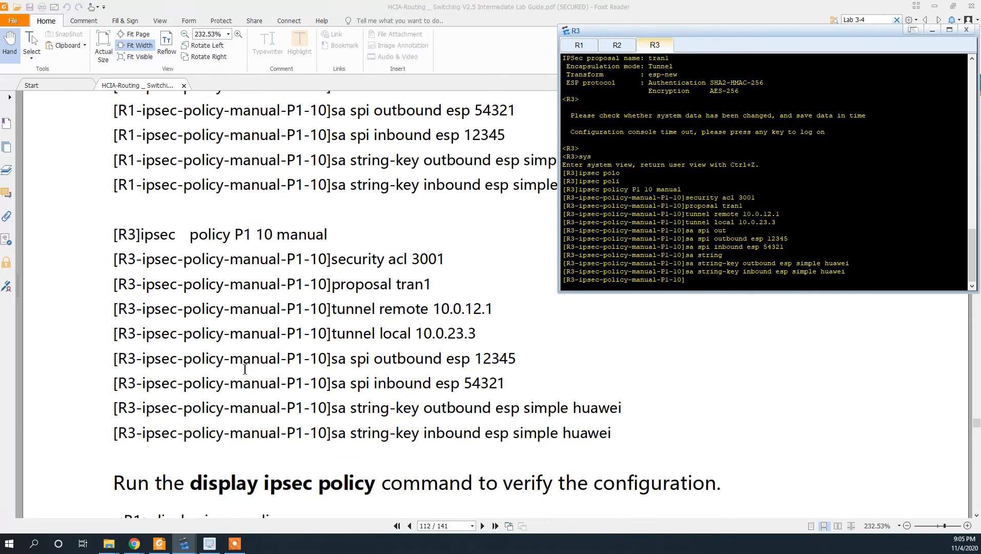
scroll(245, 370, down, 12)
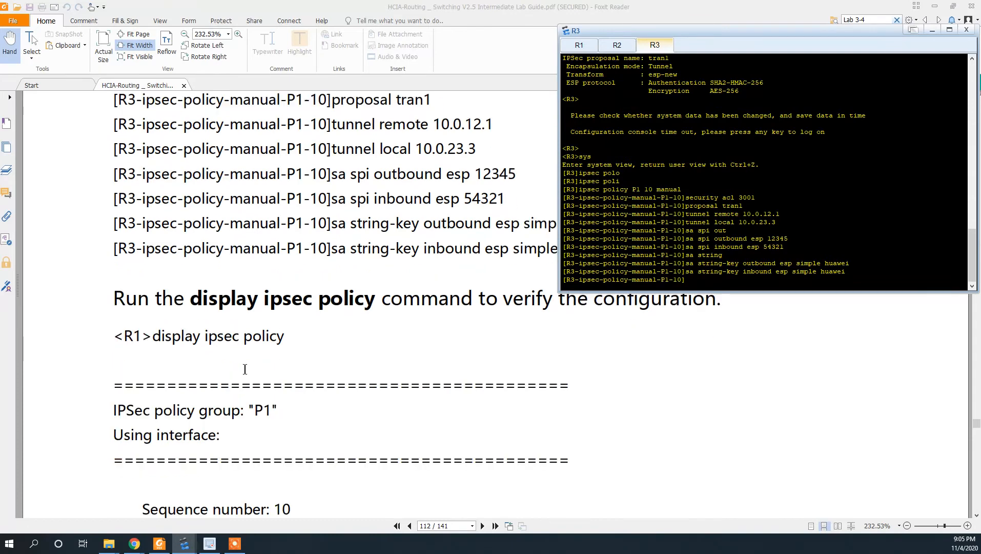
scroll(245, 369, down, 3)
scroll(257, 366, up, 4)
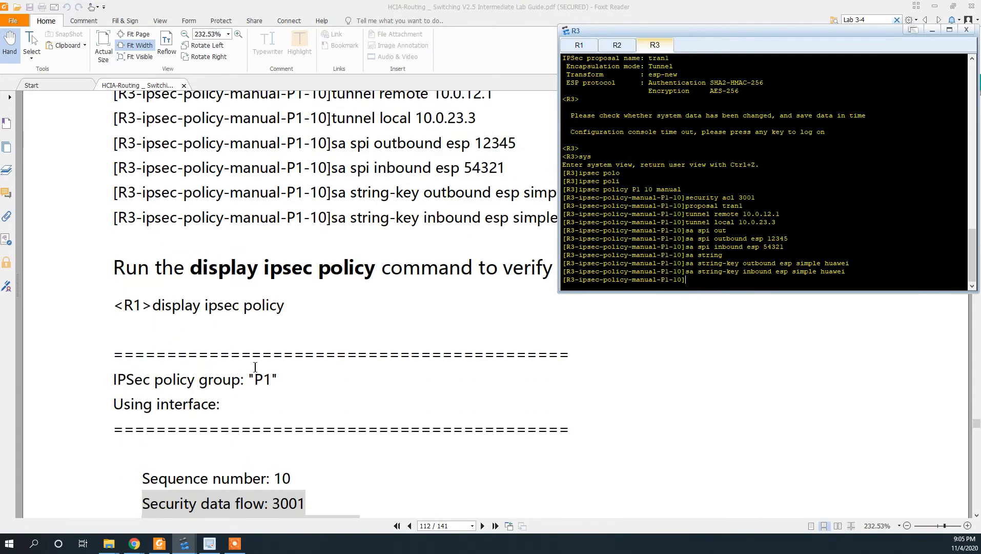
click(577, 52)
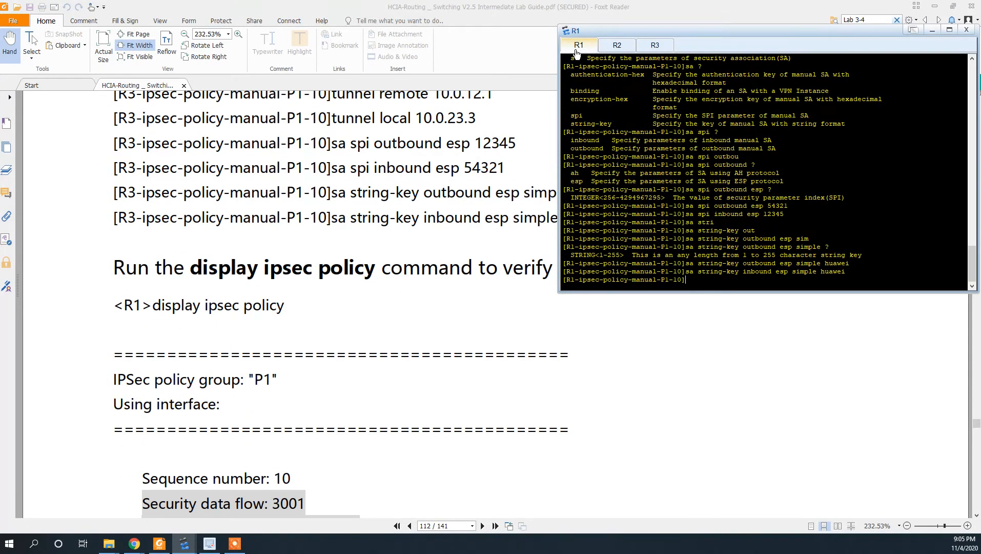
key(ctrl+z)
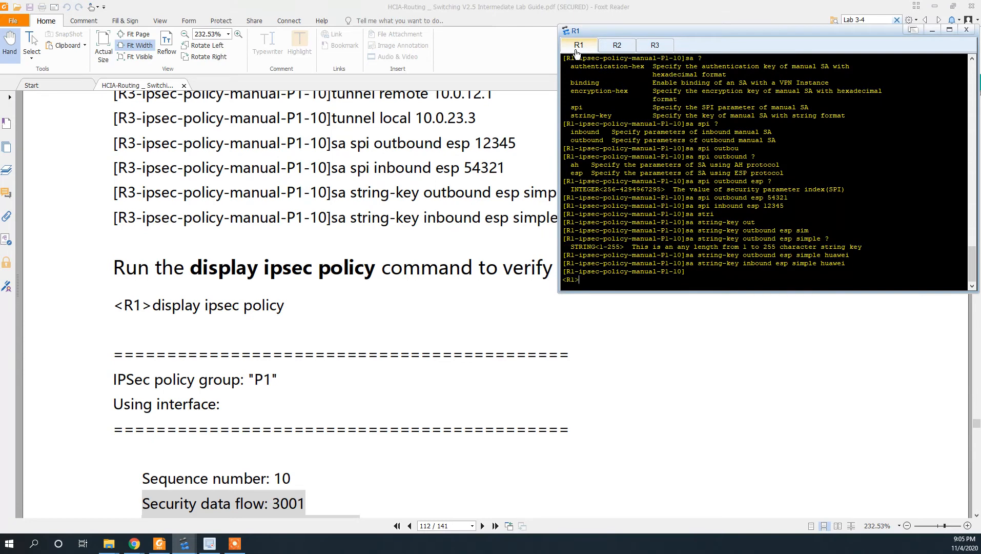
text(dis ip)
key(Tab)
text(po)
key(Tab)
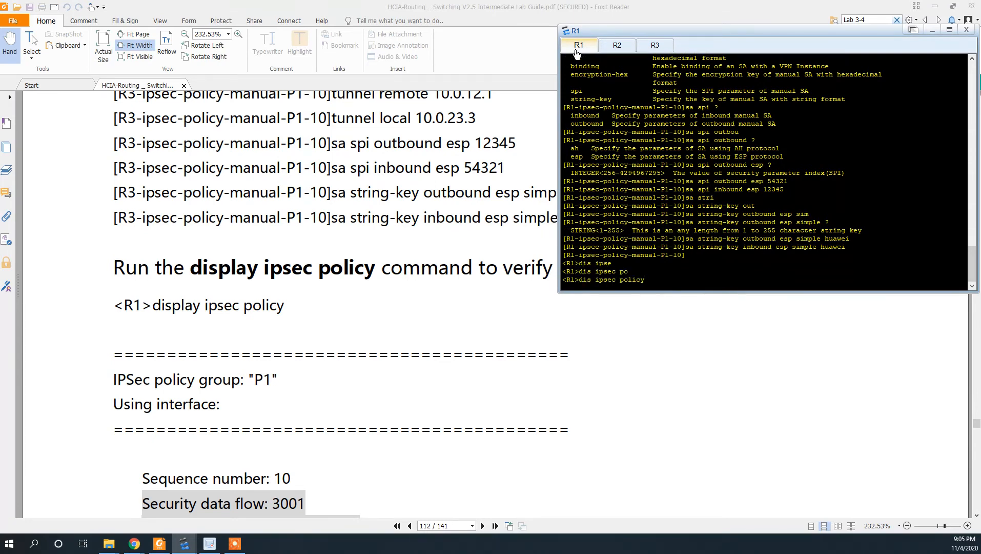
key(Return)
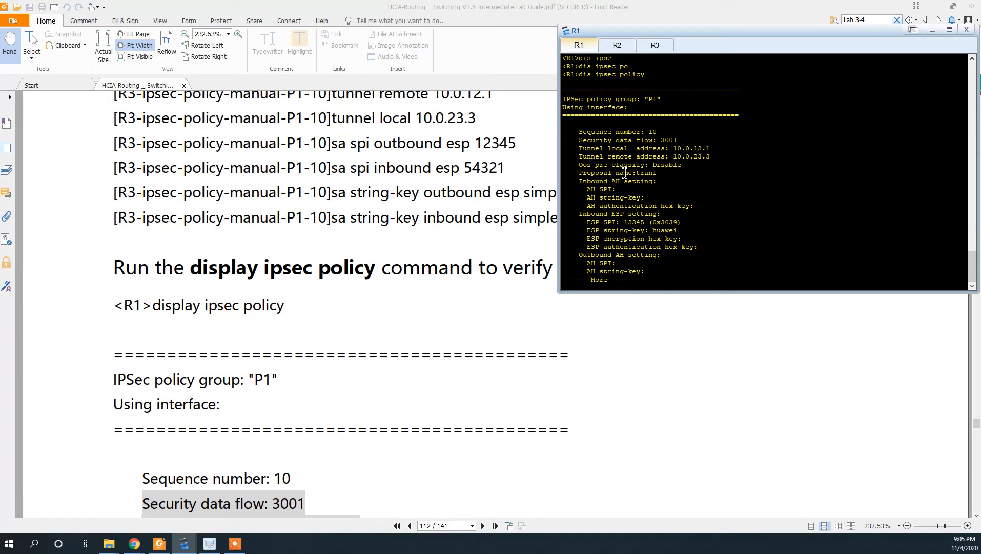
key(space)
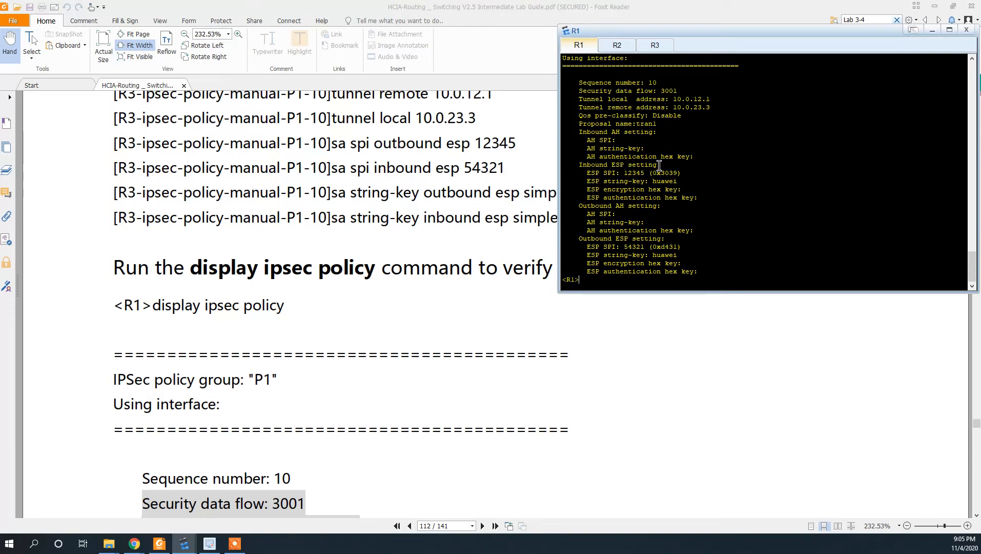
scroll(488, 305, down, 9)
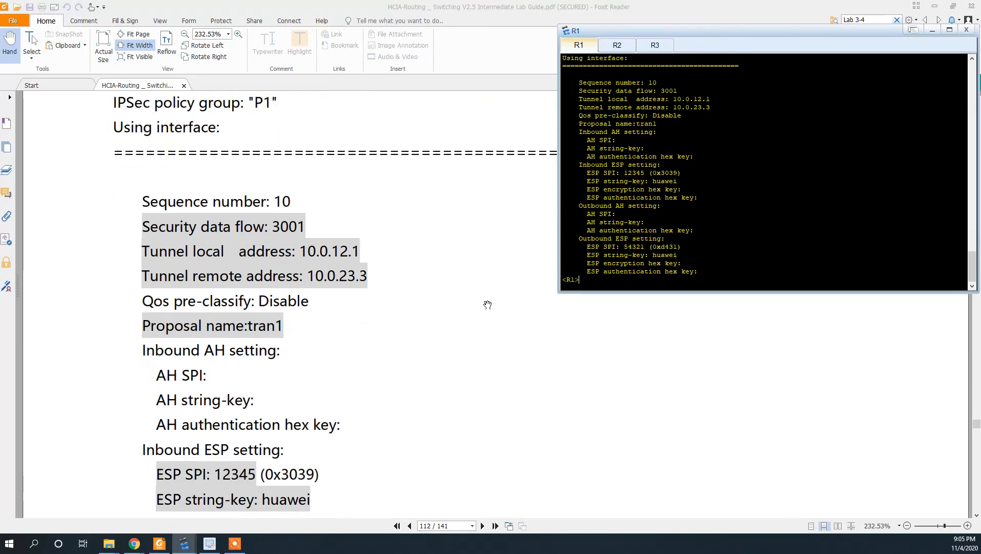
scroll(487, 305, down, 18)
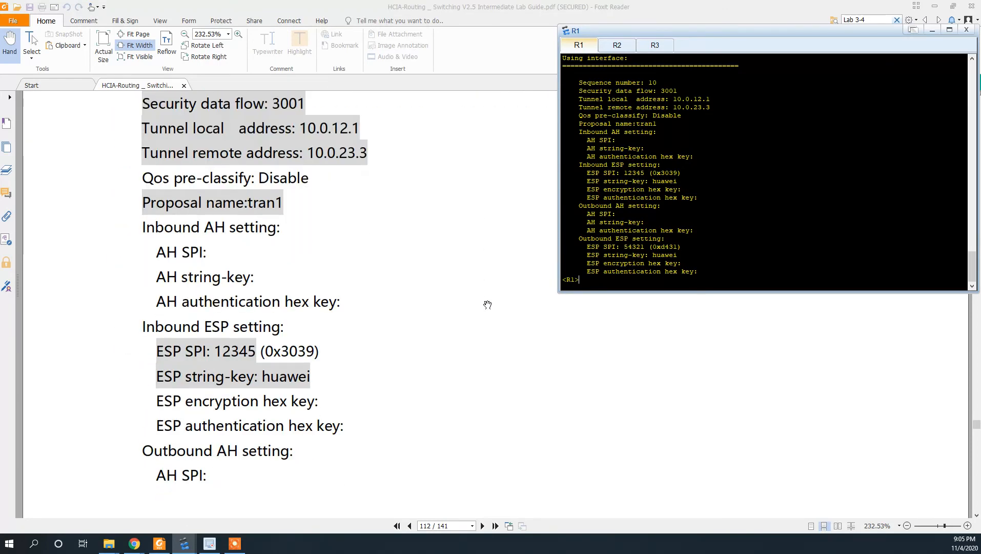
scroll(488, 304, down, 10)
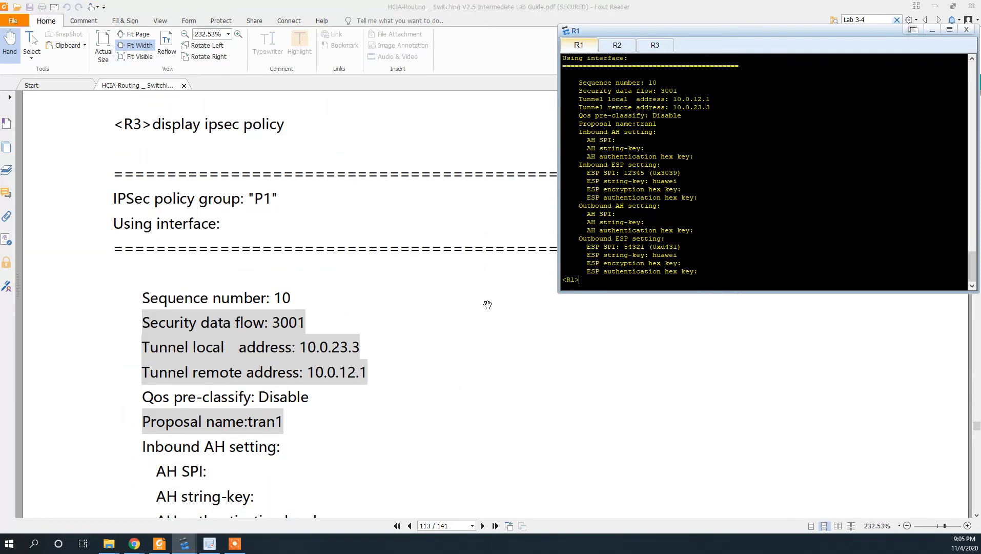
- Run 'display ipsec policy' on R3 and review the full P1 10 output
click(647, 47)
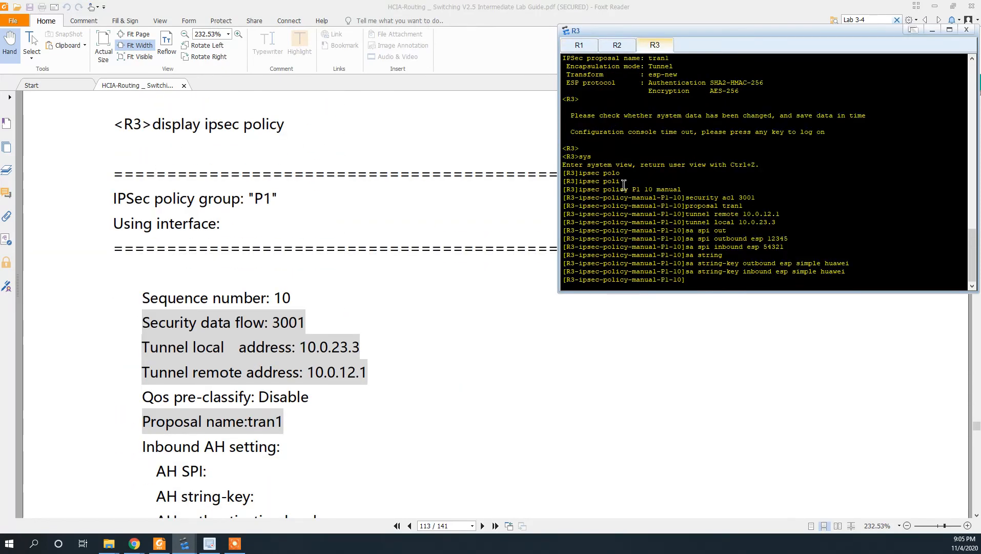
key(ctrl+z)
text(dis)
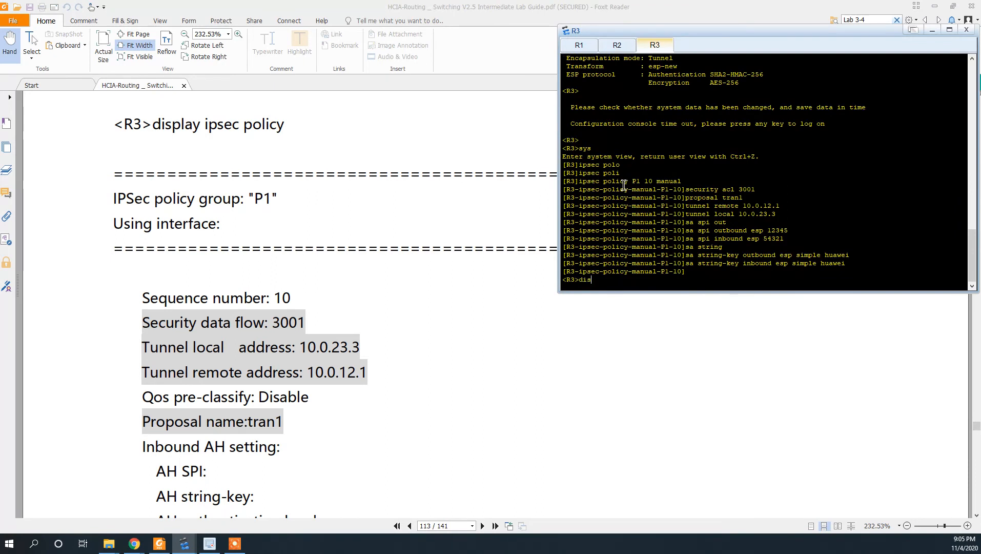
text( ipsec policy)
key(Return)
key(space)
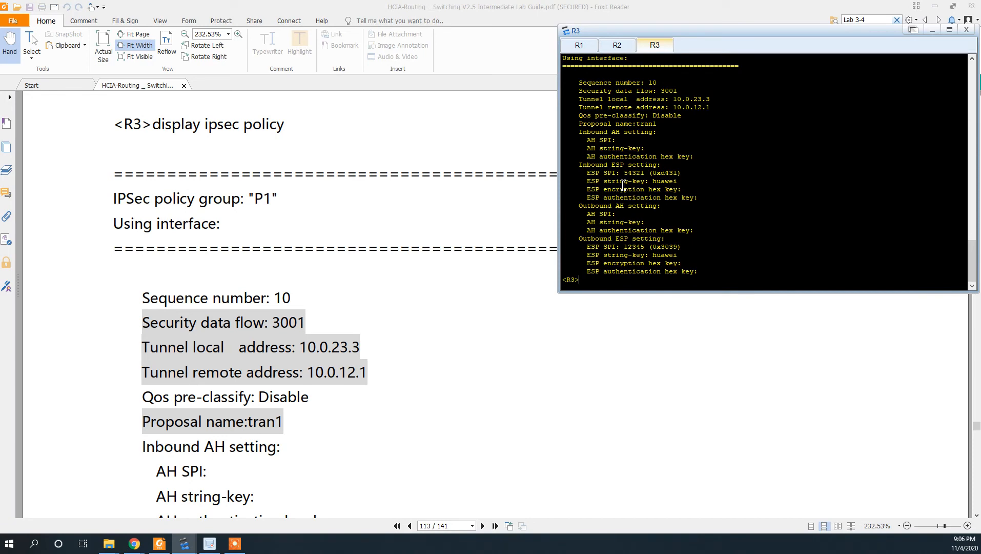
scroll(623, 185, up, 2)
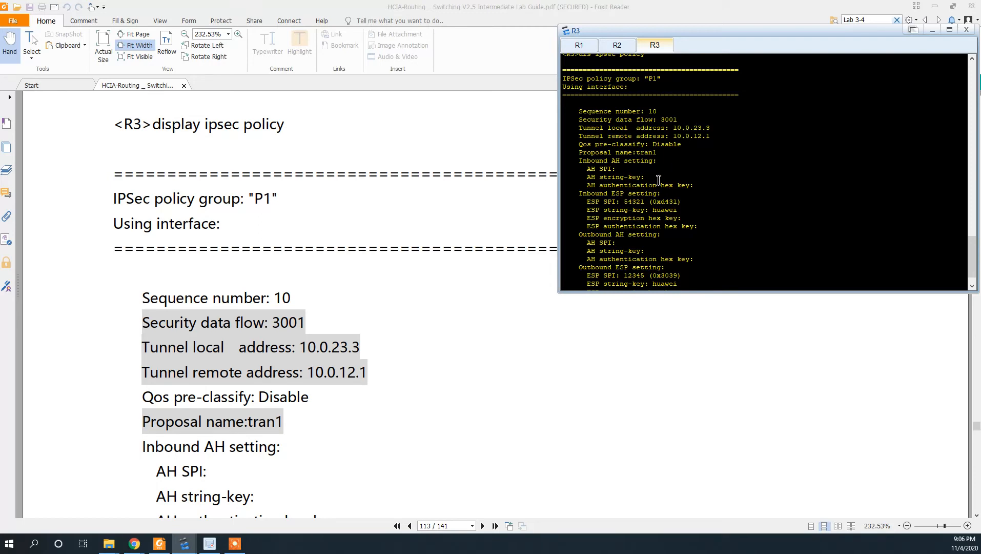
scroll(658, 180, down, 2)
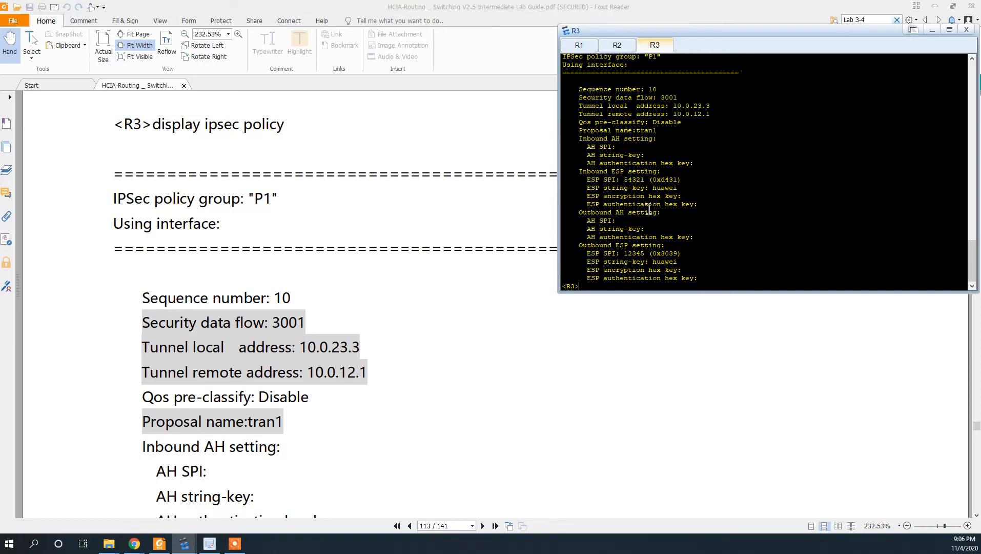
scroll(454, 248, down, 8)
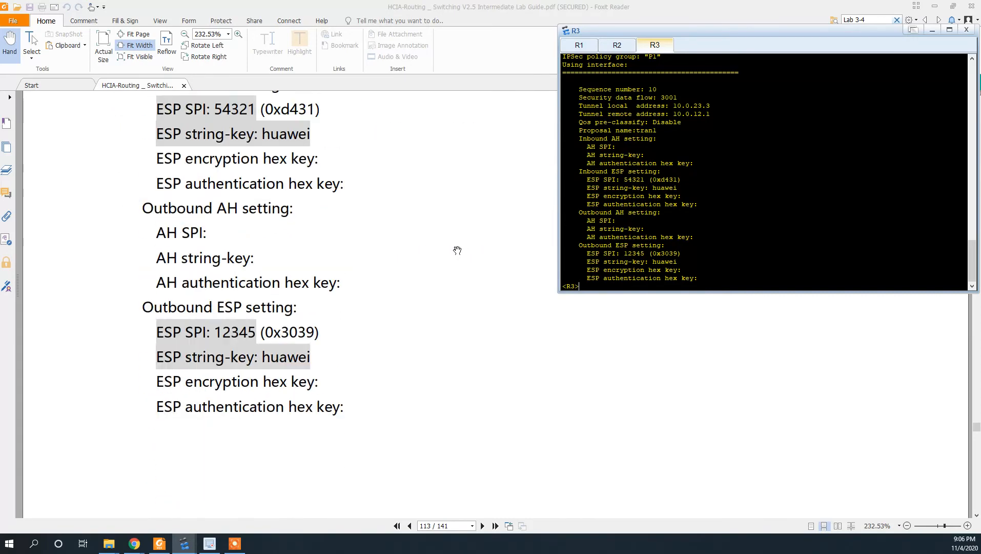
scroll(457, 250, down, 10)
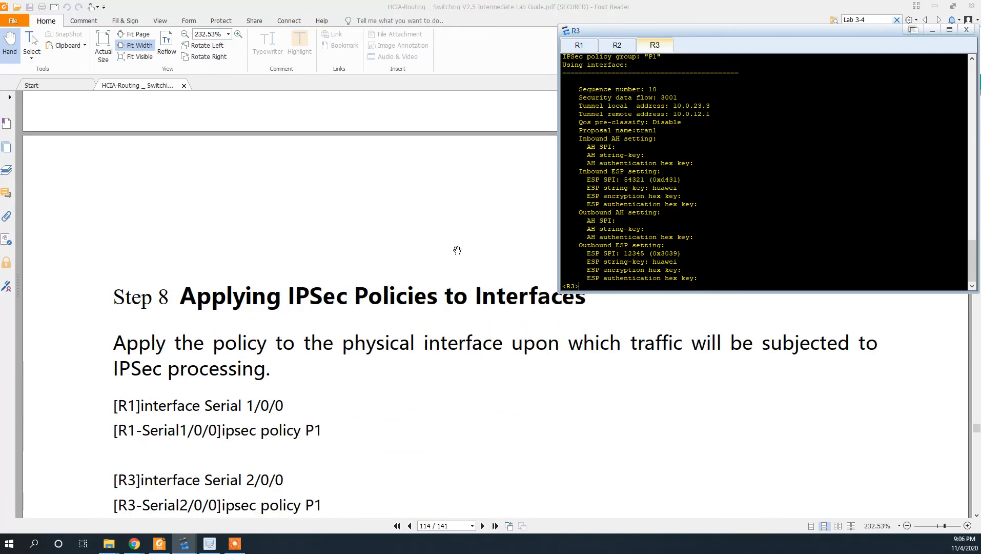
- Bring up the lab guide's Step 8 on applying P1 to the serial interfaces, R3 console on top
scroll(457, 250, up, 1)
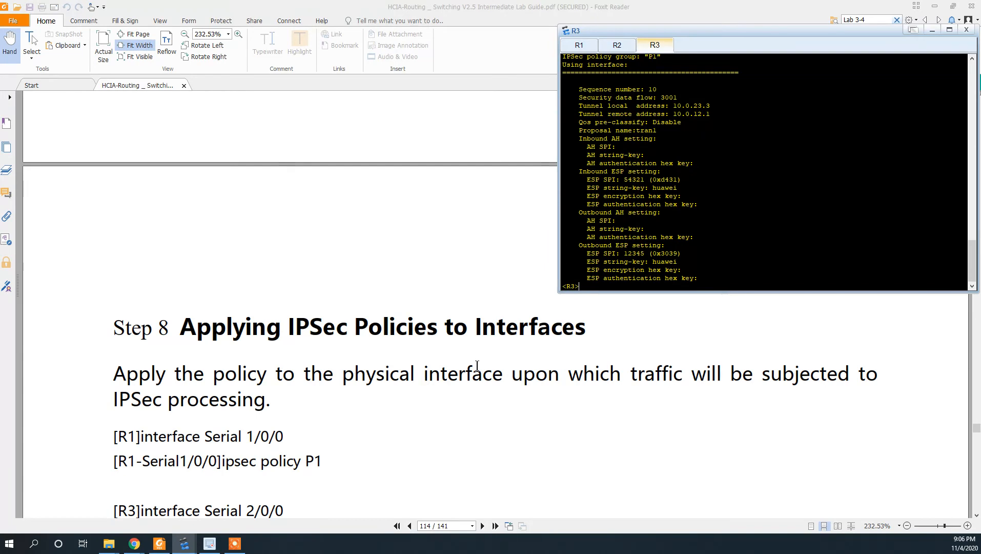
scroll(383, 410, down, 2)
scroll(382, 411, down, 3)
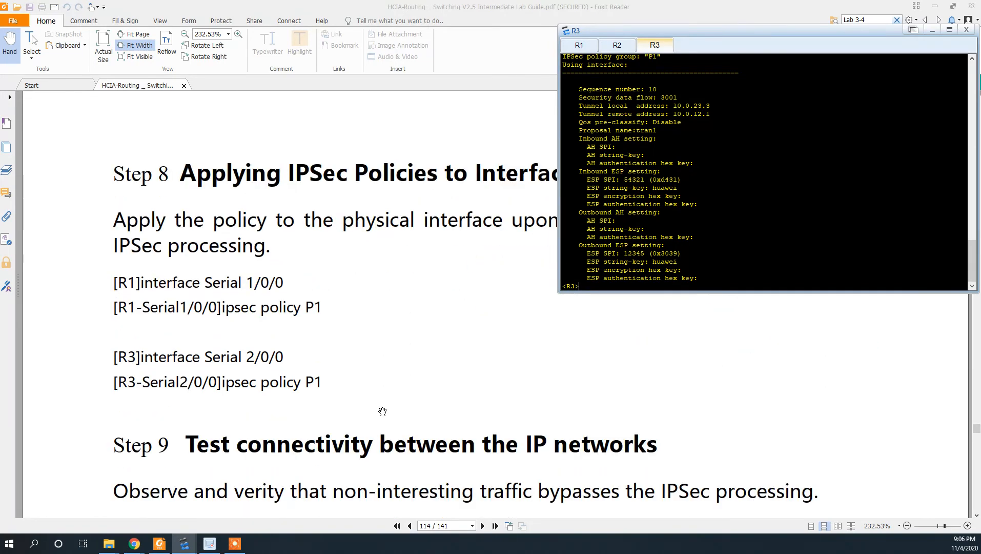
scroll(382, 411, up, 3)
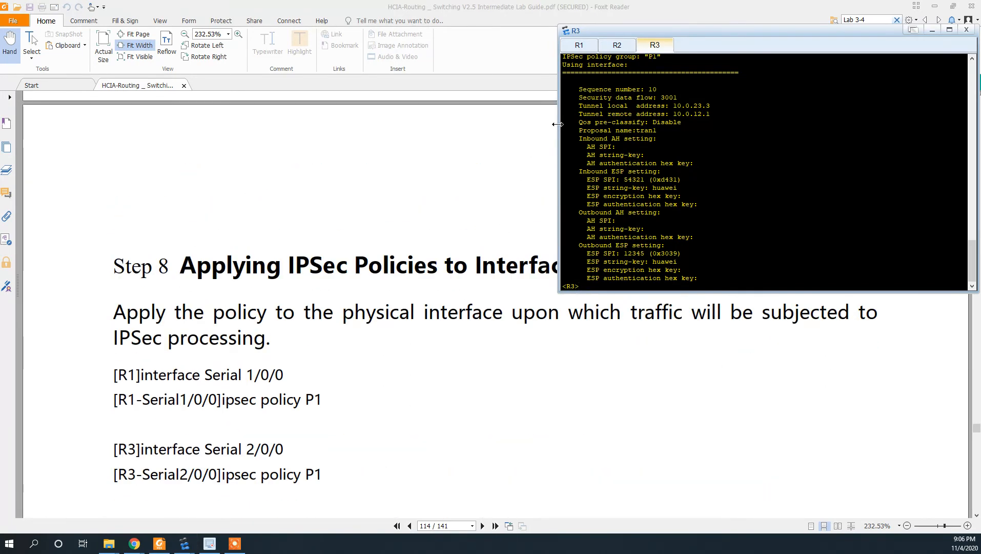
key(alt+Tab)
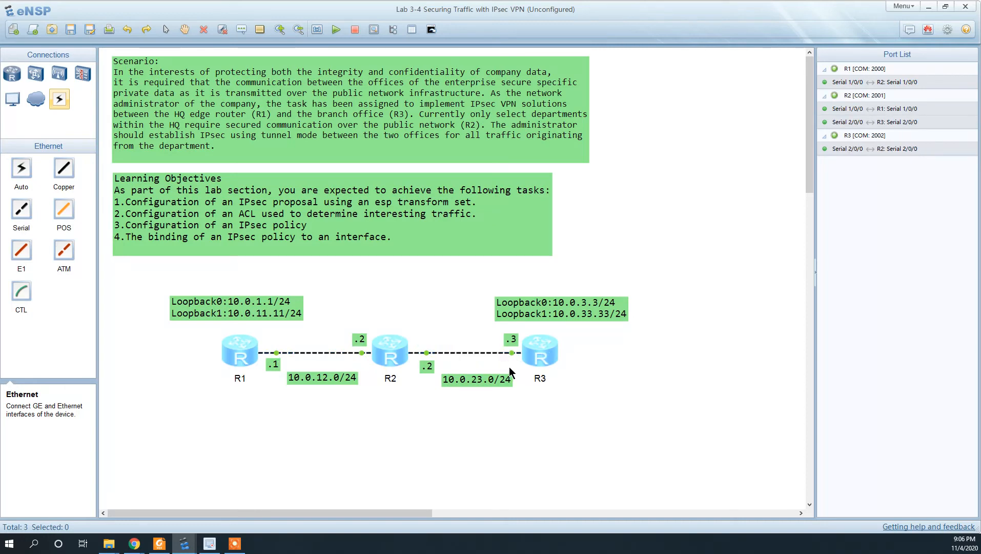
key(alt+Tab)
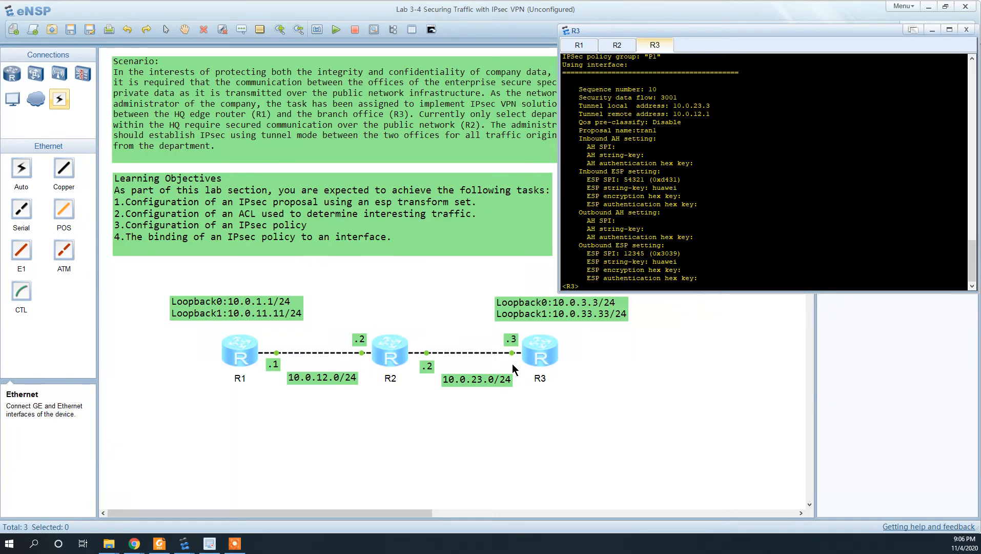
key(alt+Tab)
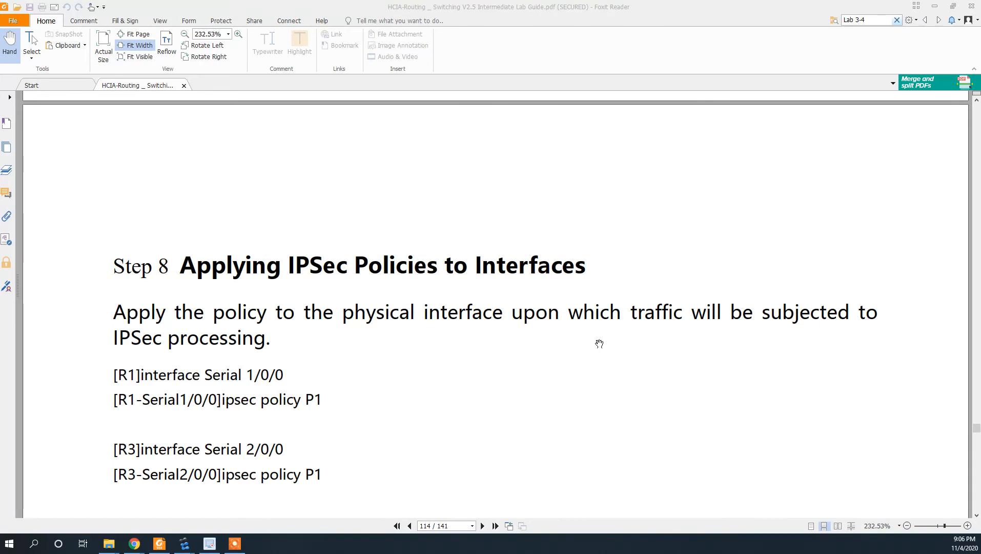
key(alt+Tab)
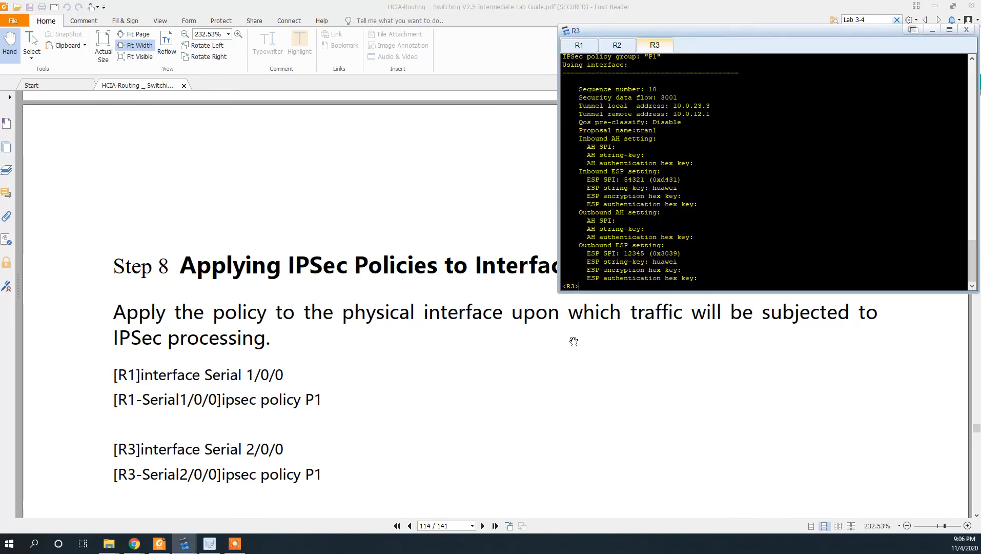
- On R1, enter system view and Serial1/0/0 interface view, then apply ipsec policy P1
click(577, 45)
text(s)
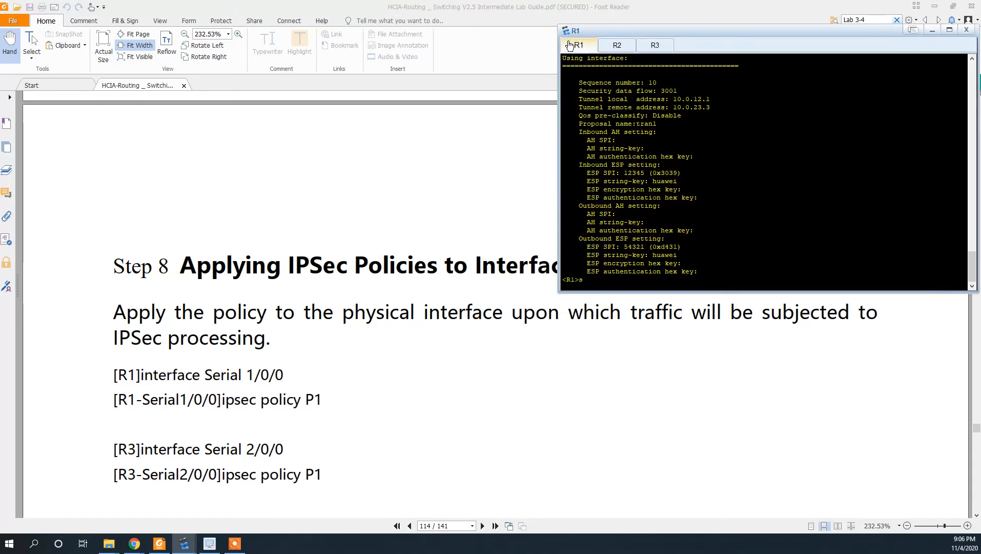
text(ys)
key(Return)
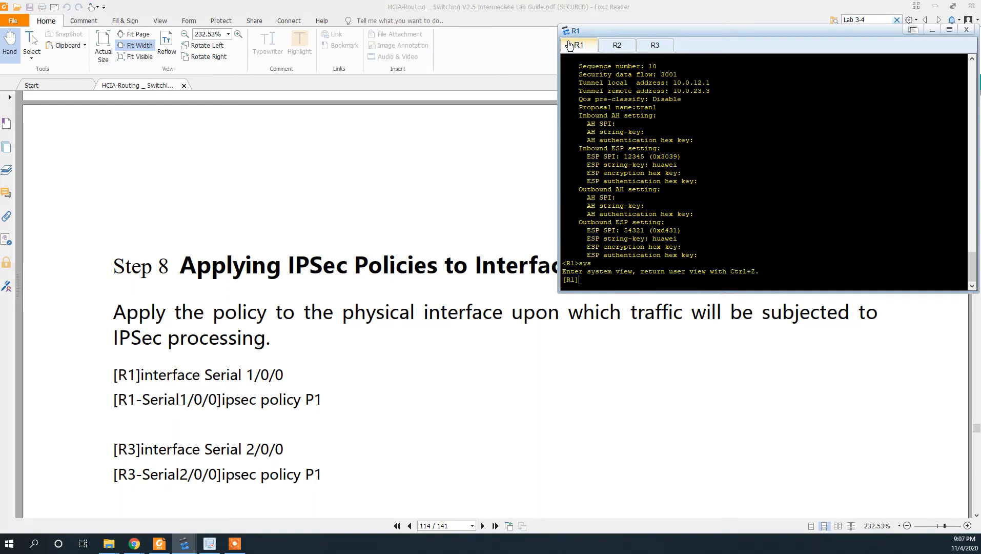
text(inter s1/0/0)
key(Return)
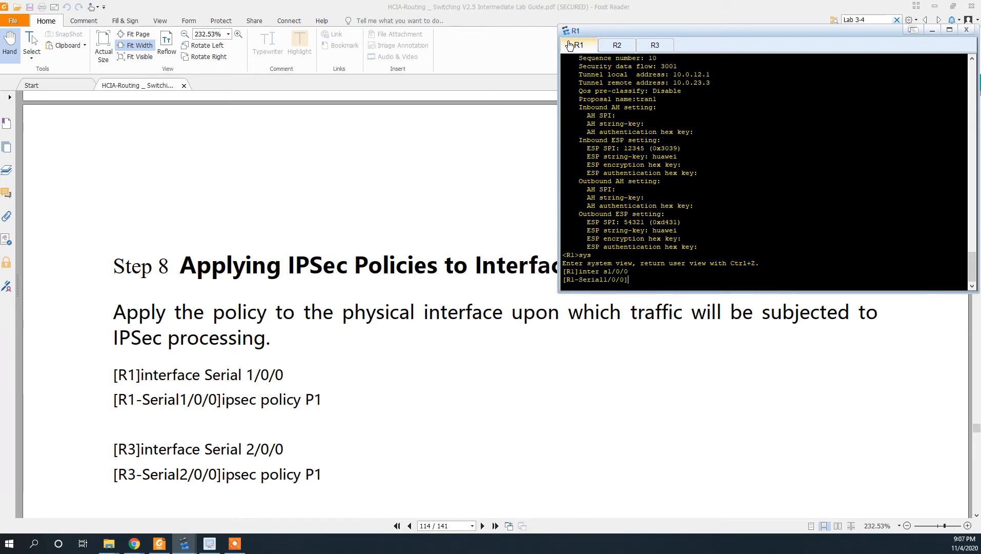
text(ipsec pol)
key(Tab)
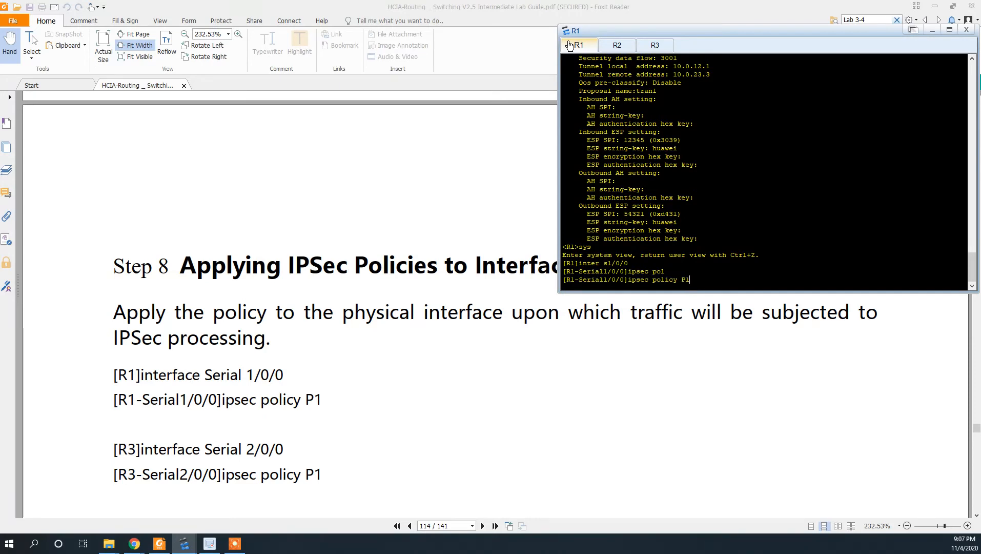
key(Return)
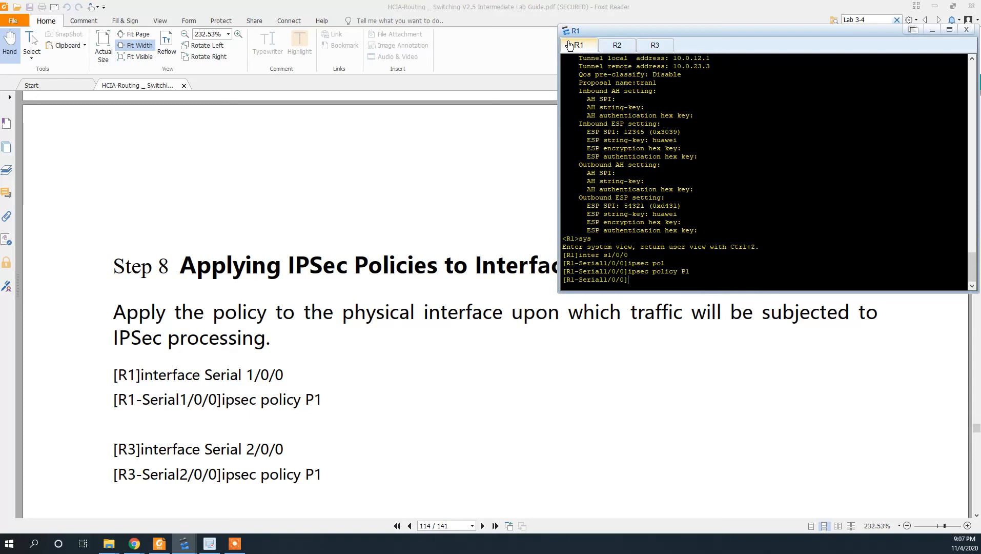
- On R3, clear the stray input, enter Serial2/0/0 interface view and bind ipsec policy P1
click(657, 44)
text(inter )
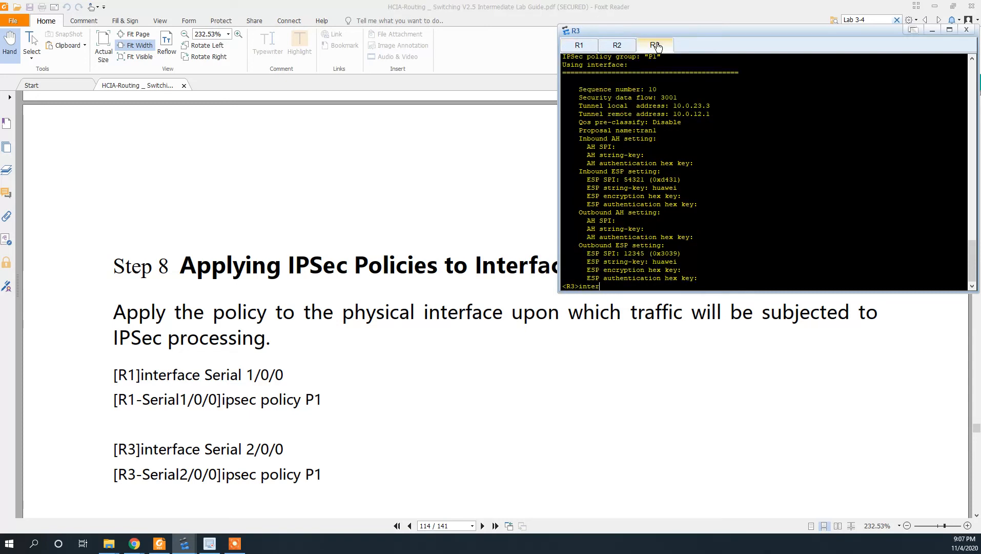
text(s2/)
key(BackSpace)
key(BackSpace)
key(BackSpace)
key(BackSpace)
key(BackSpace)
key(BackSpace)
key(BackSpace)
key(BackSpace)
text(sys)
key(Return)
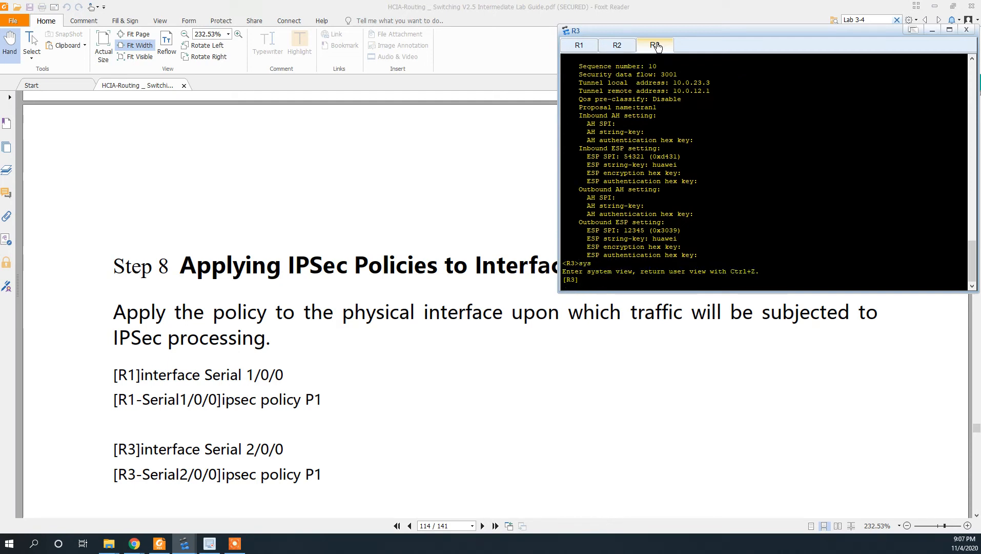
text(inter s2/0/0)
key(Return)
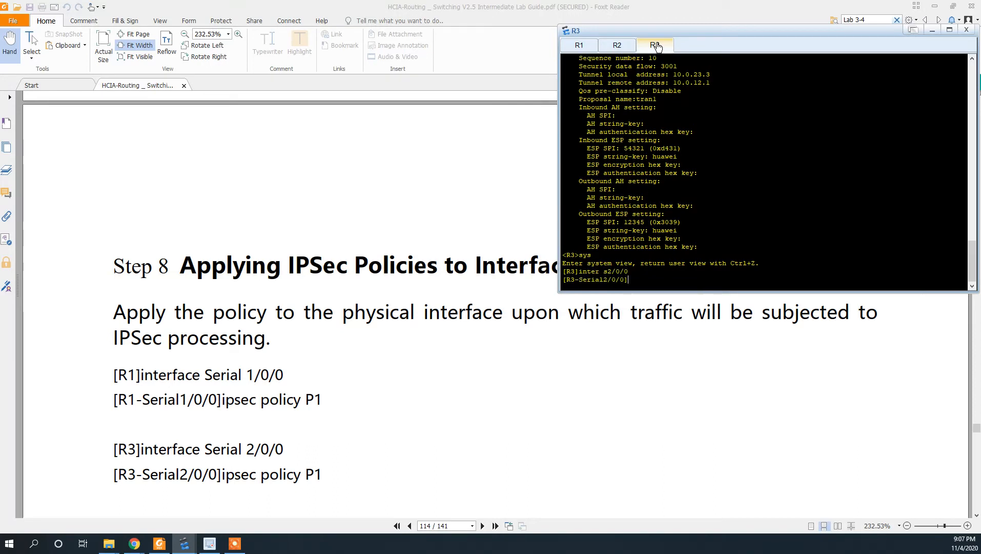
text(ipsec poli)
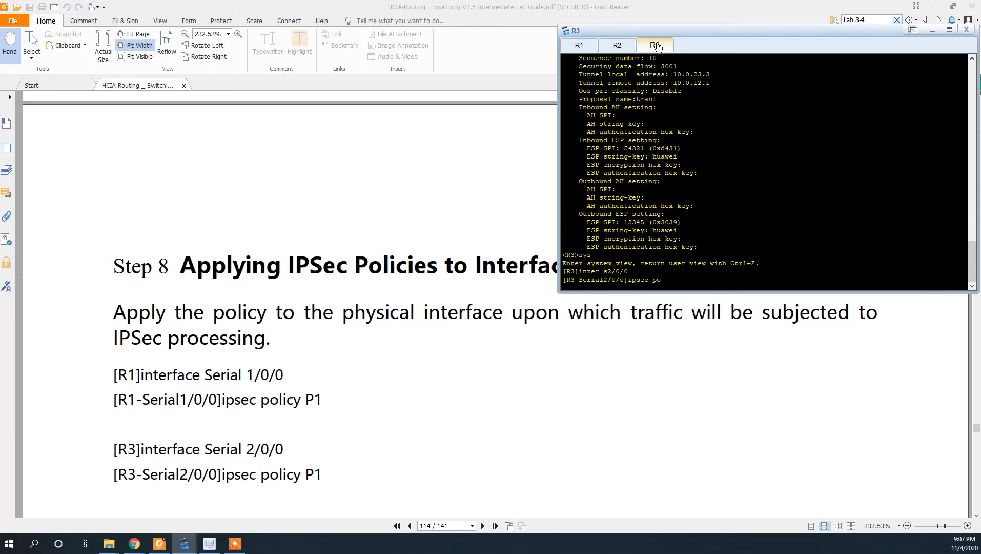
key(Tab)
text(P1)
key(Return)
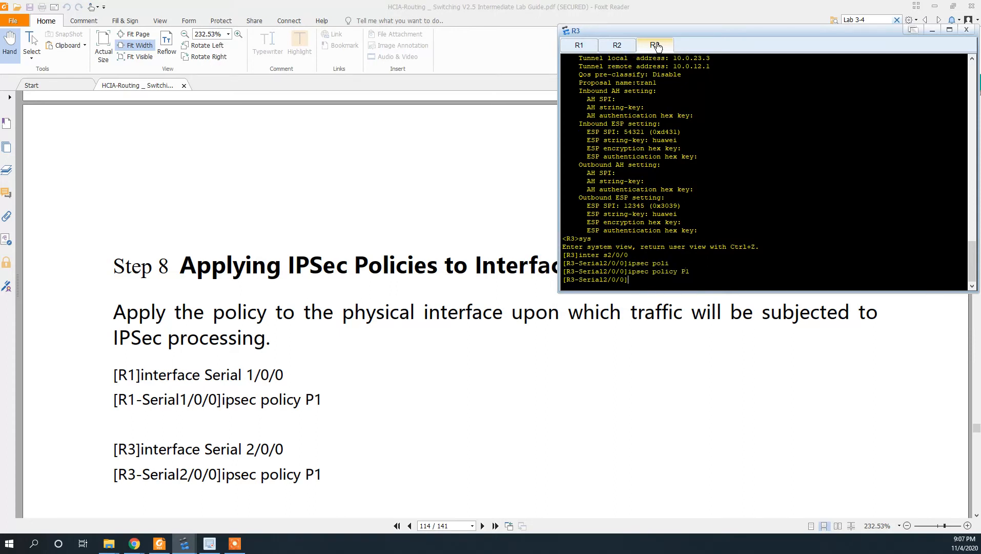
- Scroll the lab guide through Step 9's ping and ipsec statistics output, ending at the Step 9 heading
scroll(442, 379, down, 3)
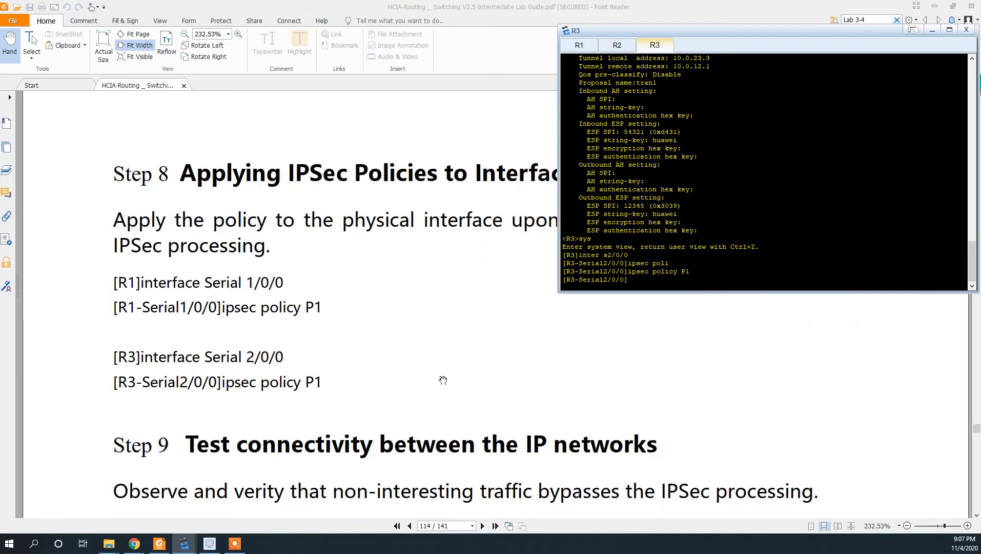
scroll(442, 379, down, 2)
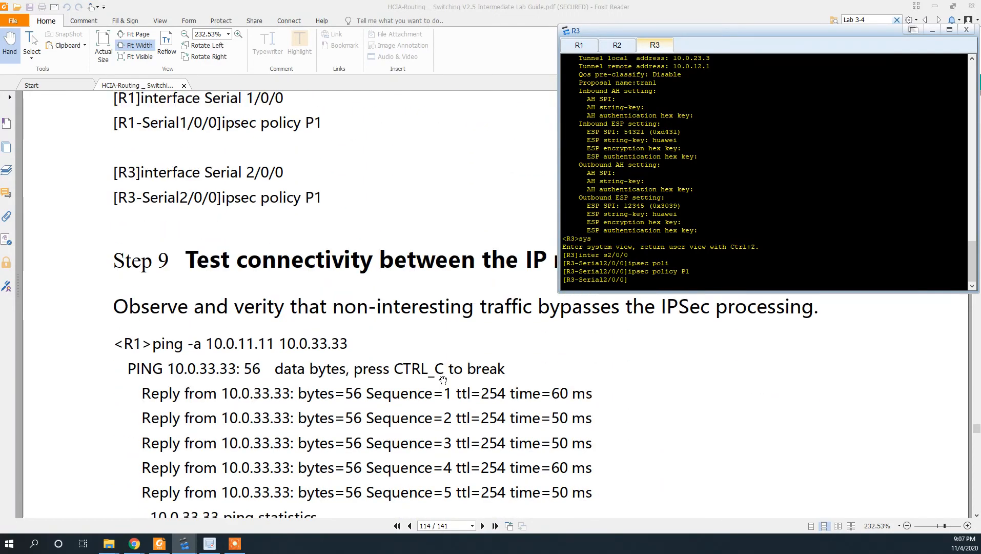
scroll(443, 380, down, 1)
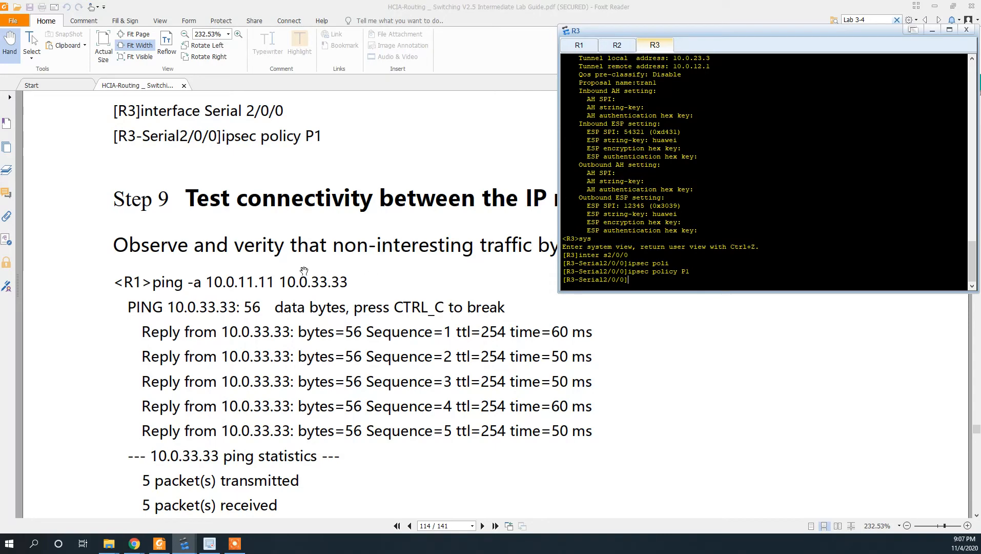
scroll(267, 293, up, 2)
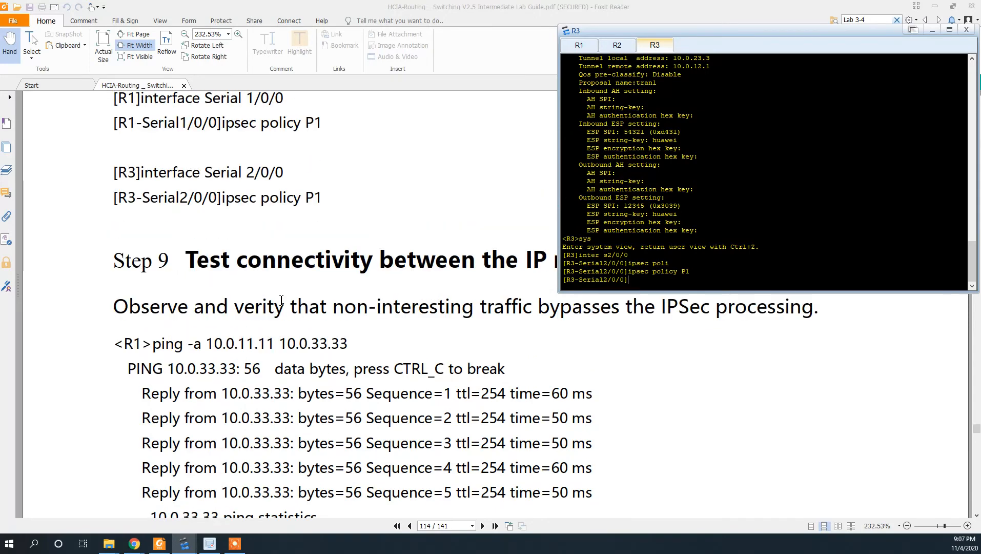
scroll(281, 301, down, 5)
scroll(281, 308, down, 2)
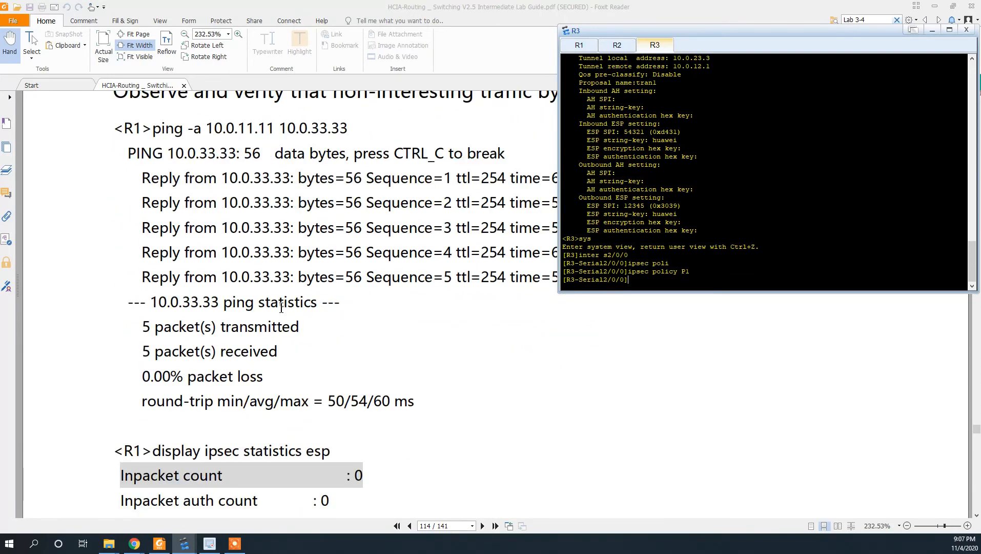
scroll(280, 308, up, 1)
scroll(281, 308, down, 5)
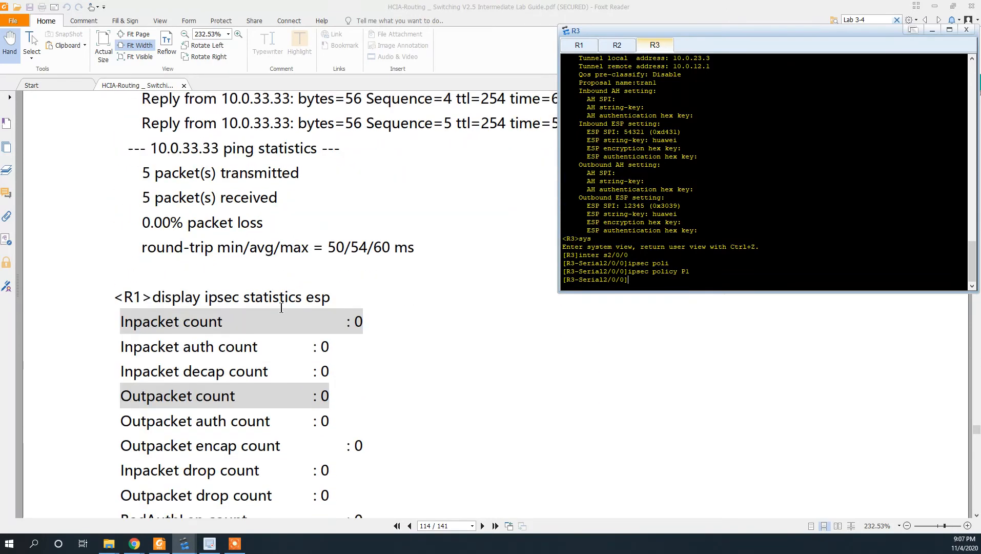
scroll(280, 308, down, 9)
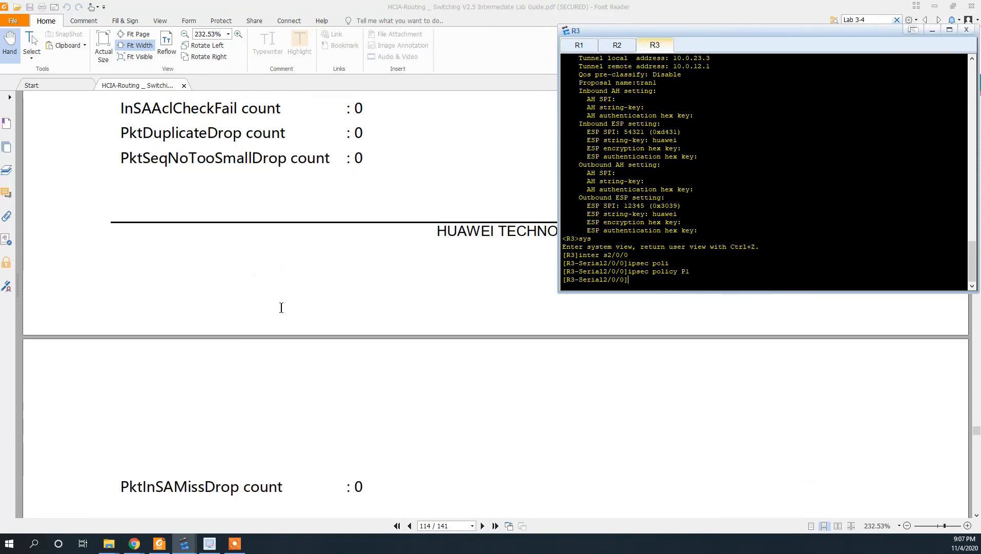
scroll(281, 308, down, 3)
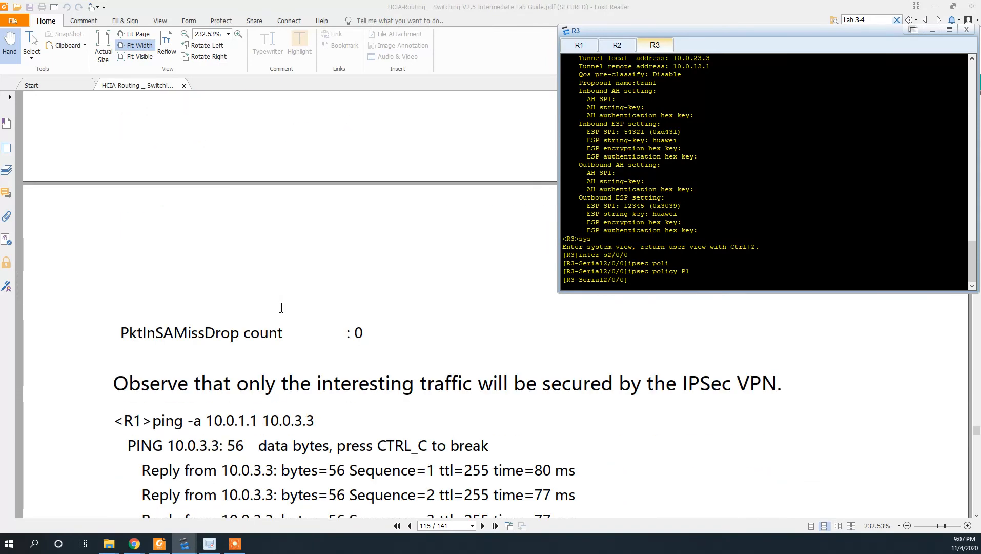
scroll(281, 307, up, 10)
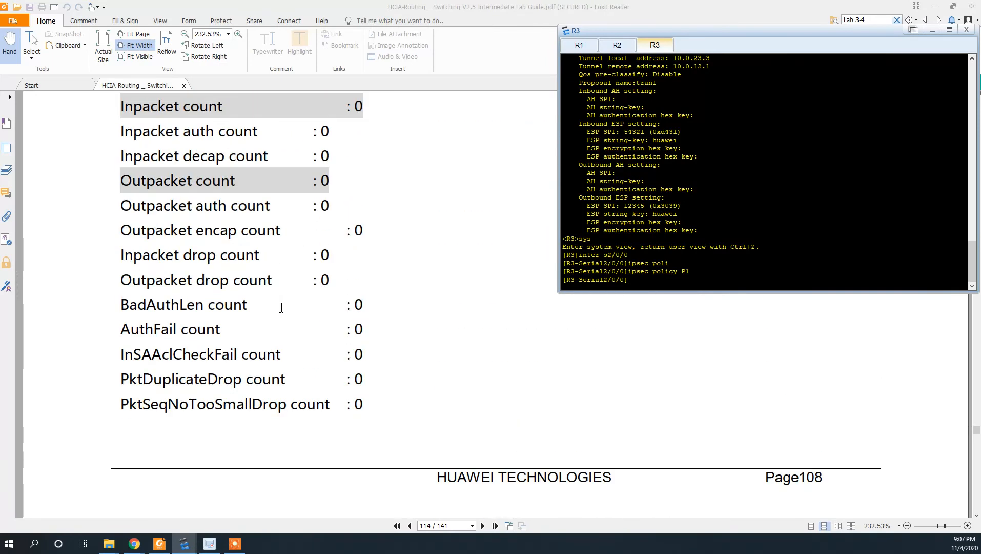
scroll(281, 308, up, 7)
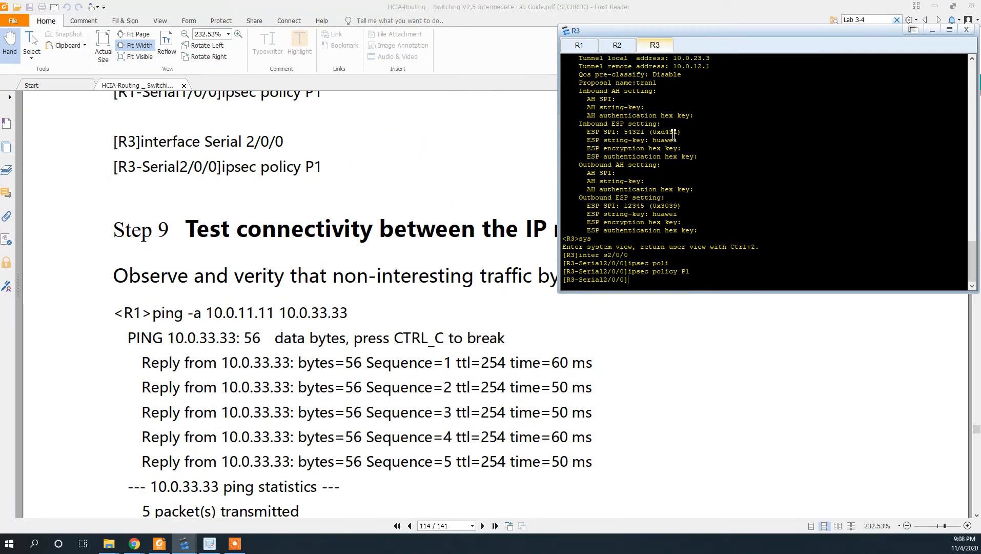
- From R1's user view, ping 10.0.33.33 using source address 10.0.11.11
click(585, 48)
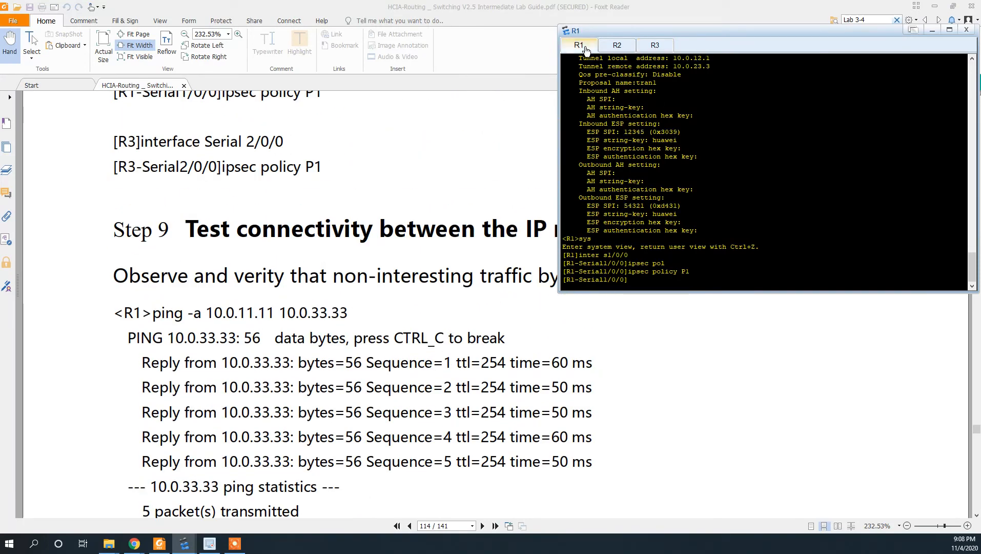
key(ctrl+z)
text(pi)
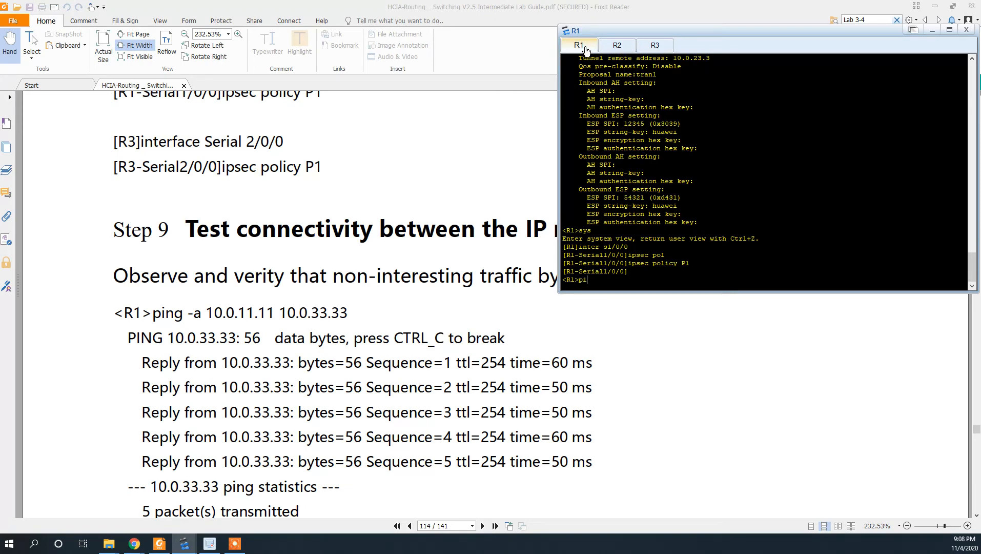
text(ng -a?)
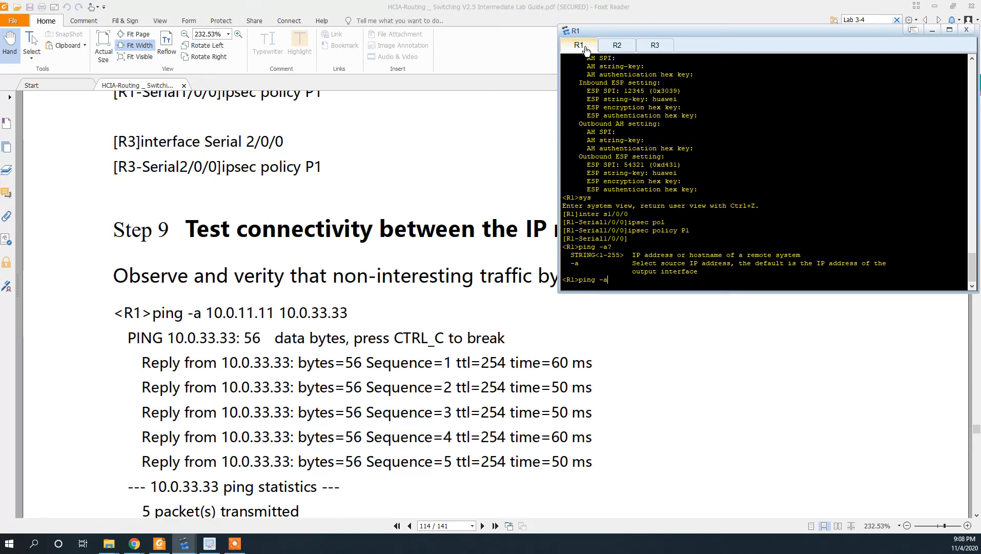
text(10.0.11.11)
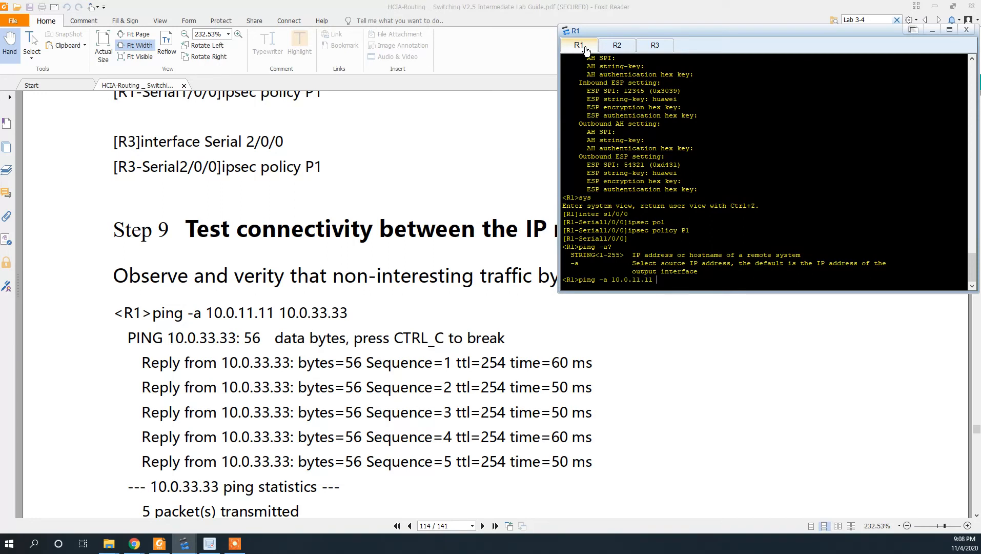
text( 10.0.33.33)
key(Return)
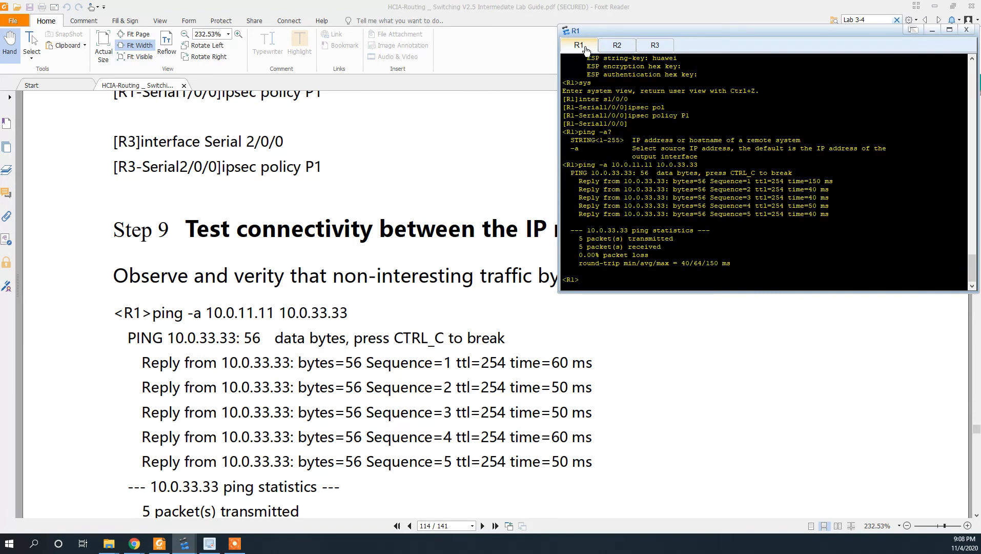
- Run display ipsec statistics esp on R1 and review the output showing all counters at 0
scroll(374, 302, down, 5)
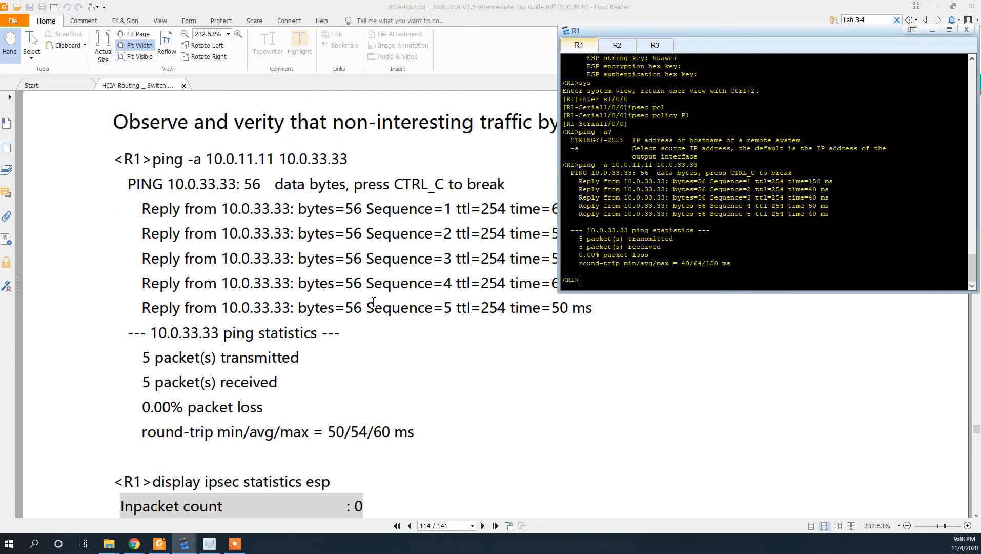
scroll(373, 301, down, 7)
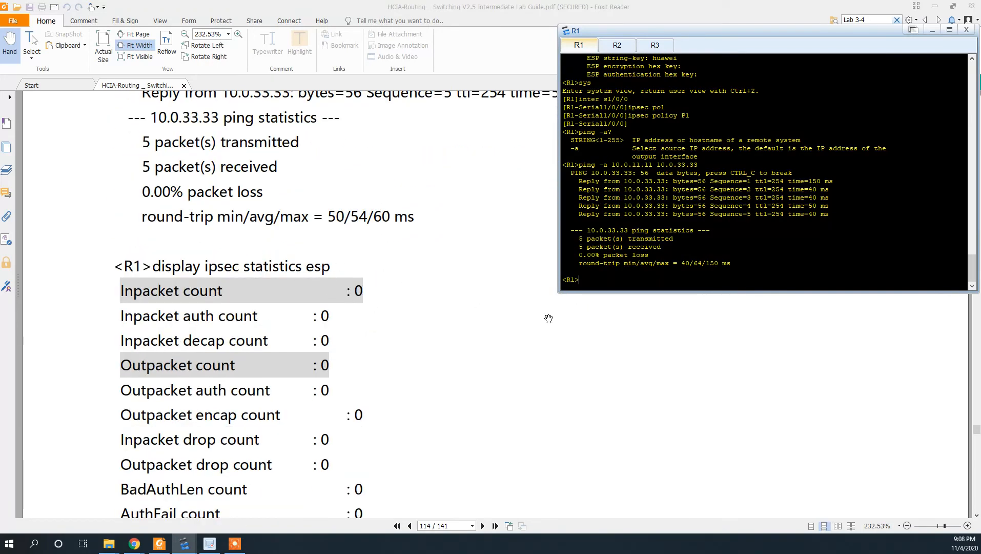
text(dis)
key(Tab)
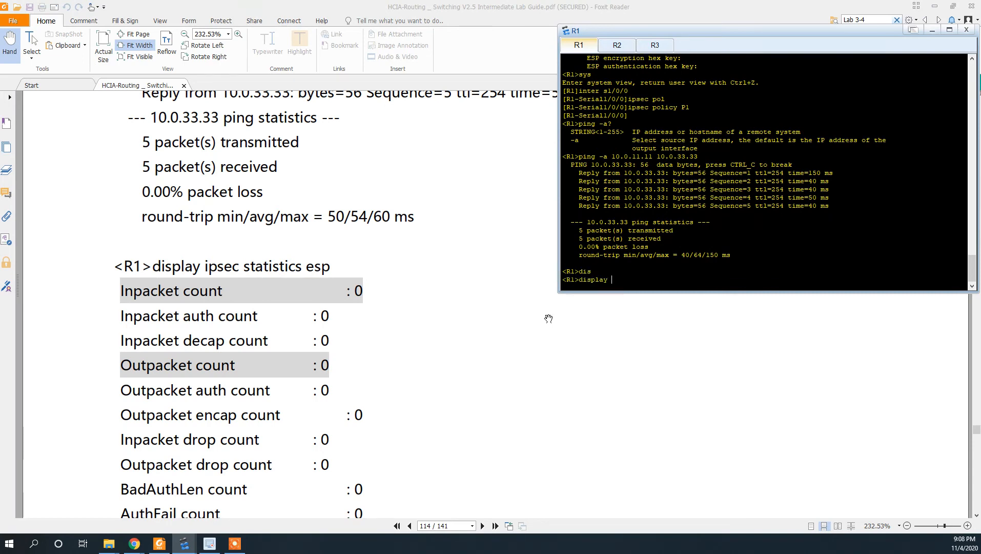
text(ipsec stat)
key(Tab)
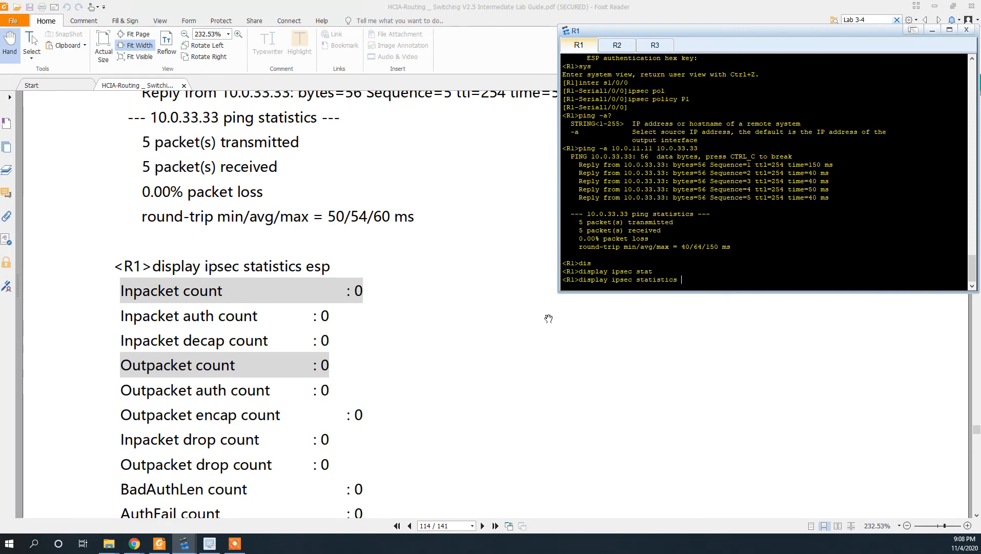
text(esp)
key(Return)
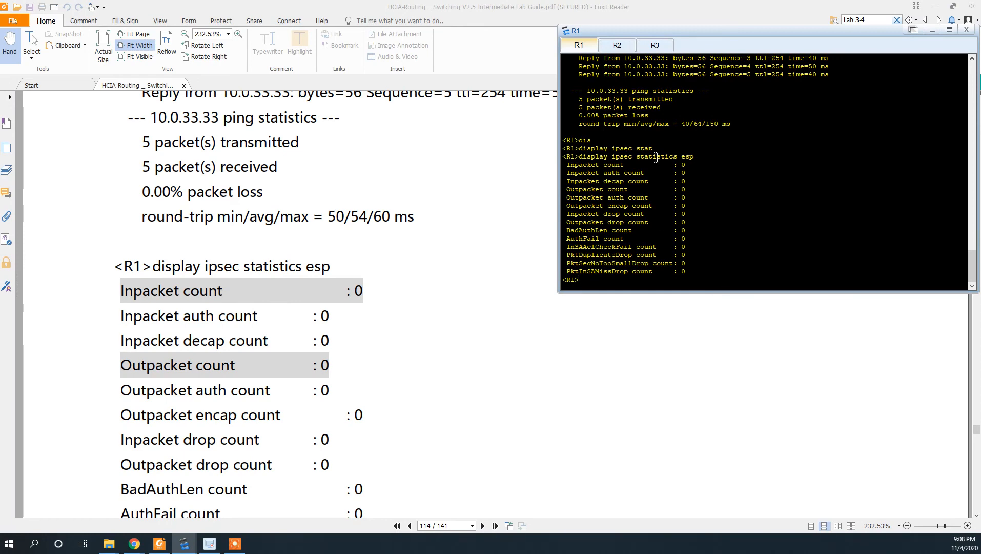
scroll(291, 290, down, 3)
scroll(290, 292, down, 20)
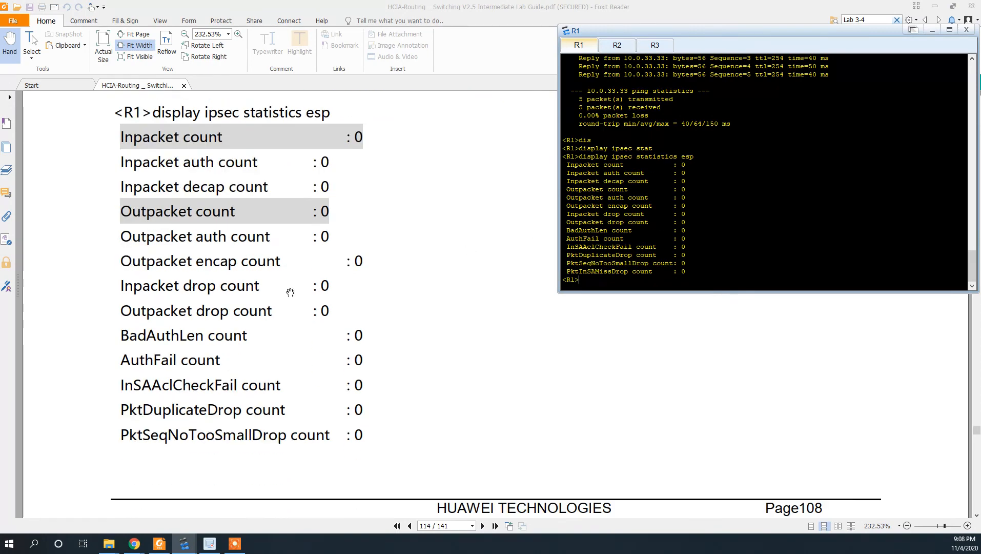
scroll(290, 292, down, 2)
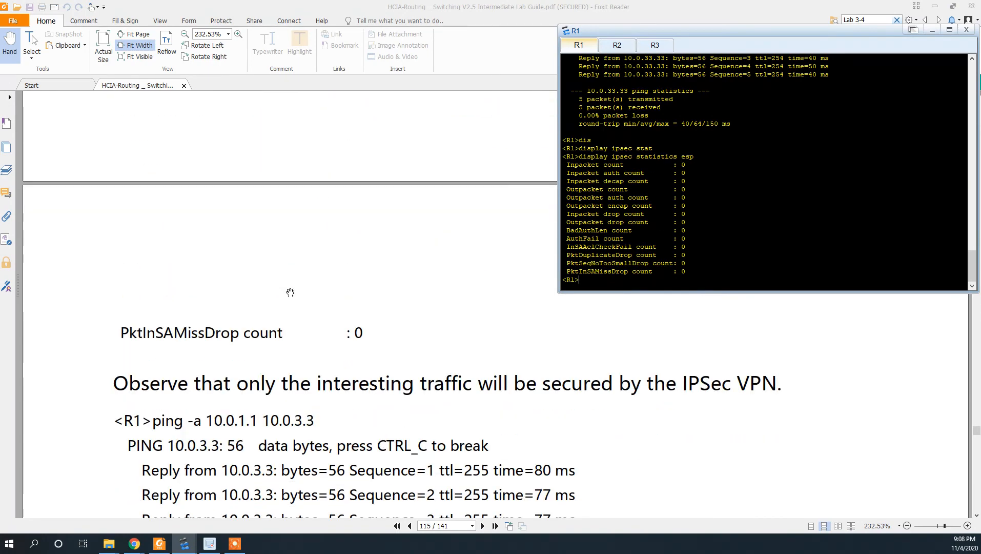
scroll(290, 293, down, 2)
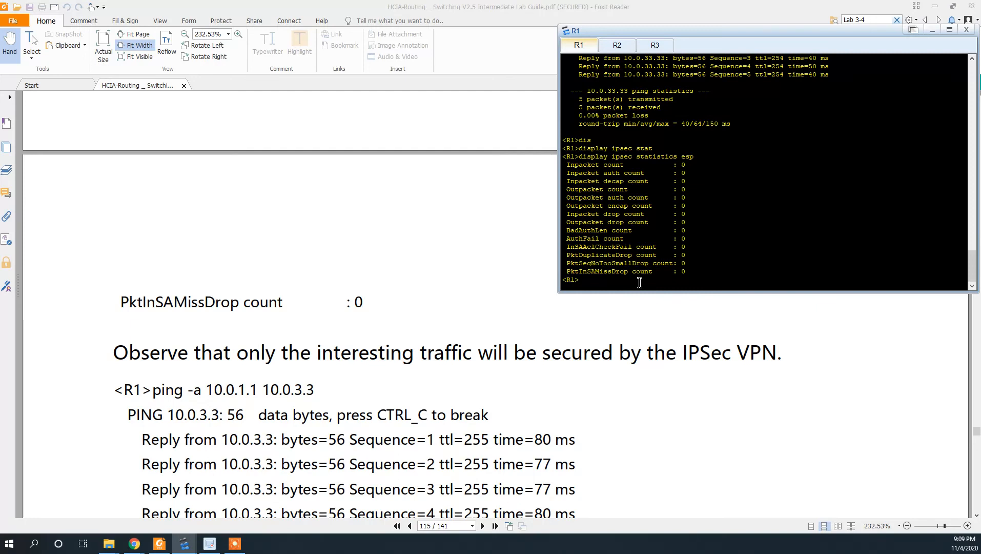
- Edit the recalled ping to source 10.0.1.1 and destination 10.0.3.3, and run it
key(Up)
key(Up)
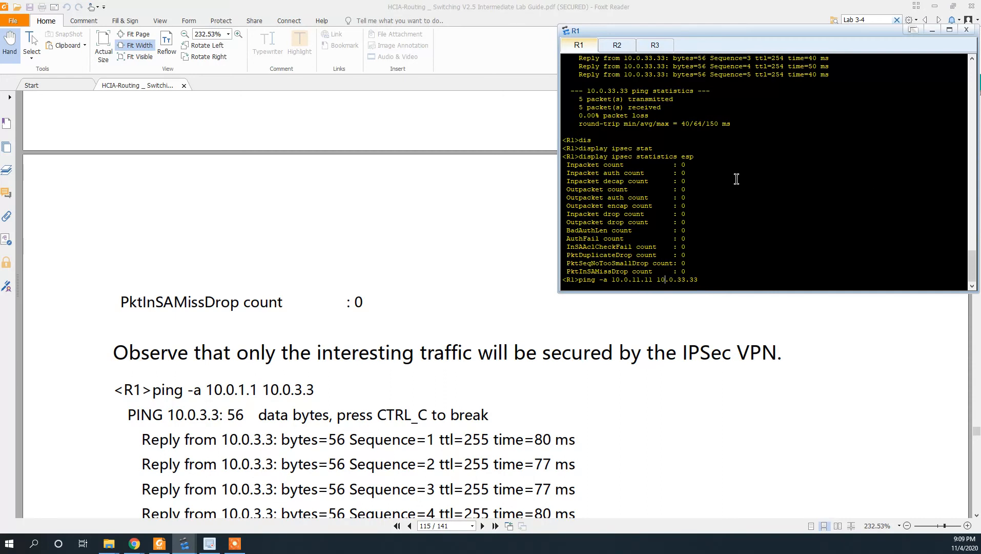
key(BackSpace)
key(Left)
key(BackSpace)
key(End)
key(BackSpace)
key(Return)
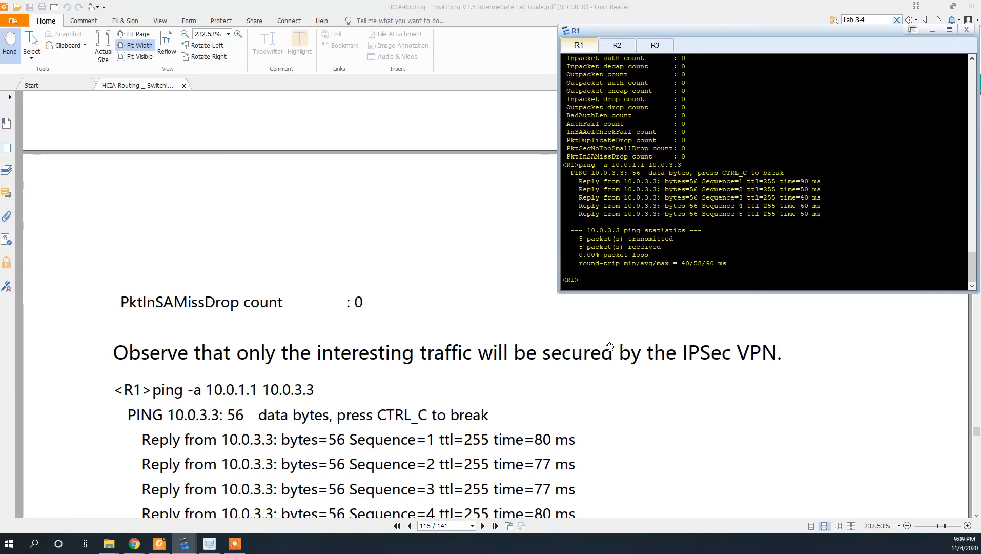
scroll(609, 342, down, 4)
scroll(609, 343, down, 2)
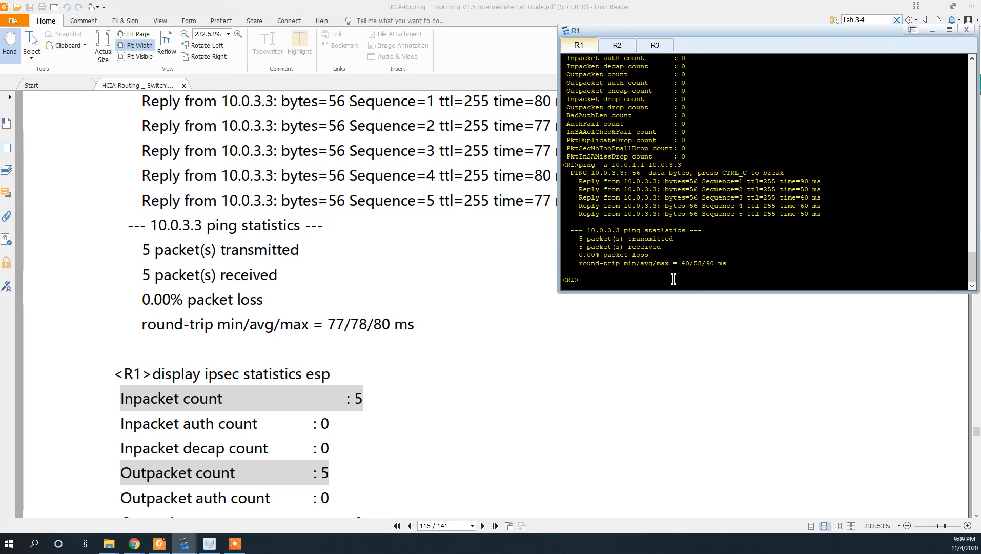
- Rerun display ipsec statistics esp on R1 and highlight the Outpacket count of 5
key(Up)
key(Up)
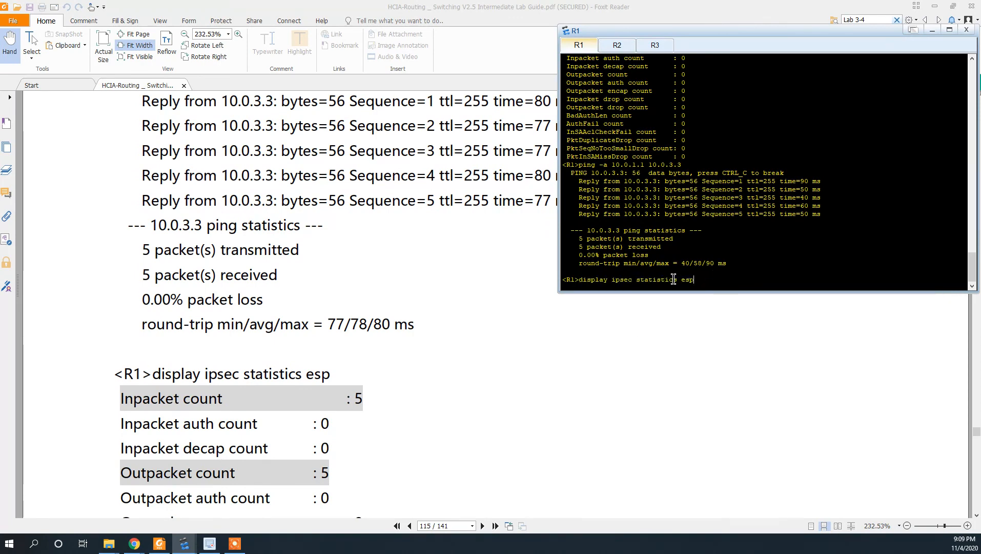
key(Return)
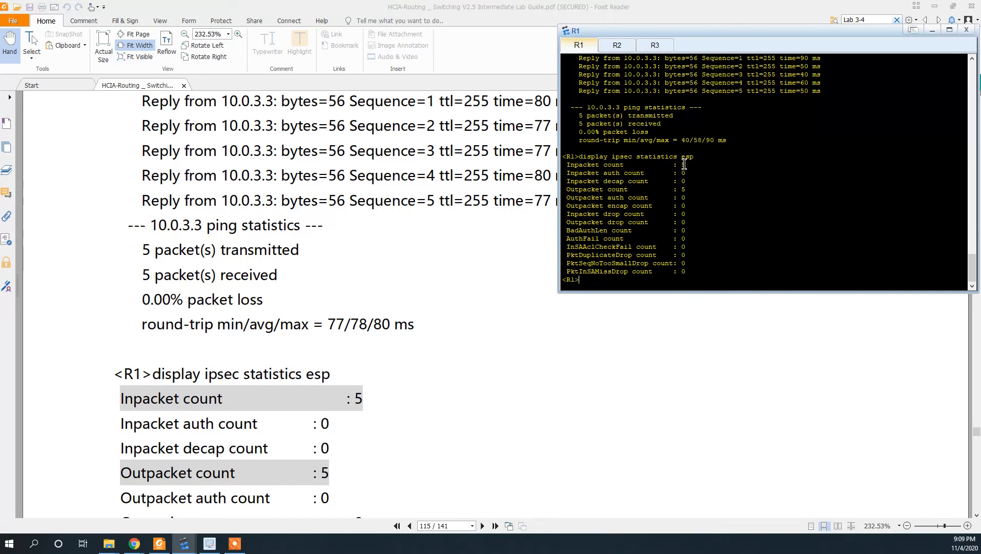
drag(673, 189, 693, 189)
scroll(677, 161, up, 15)
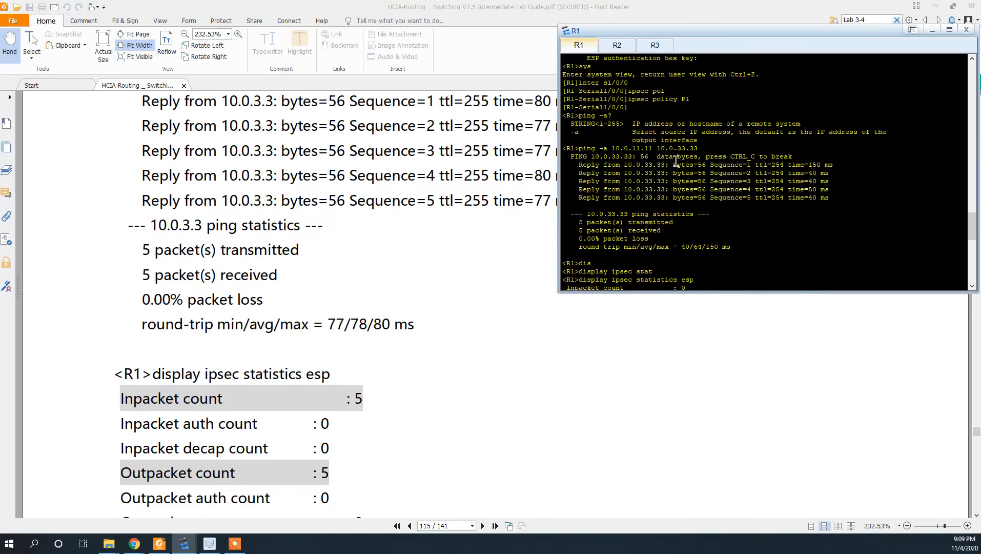
scroll(677, 162, up, 15)
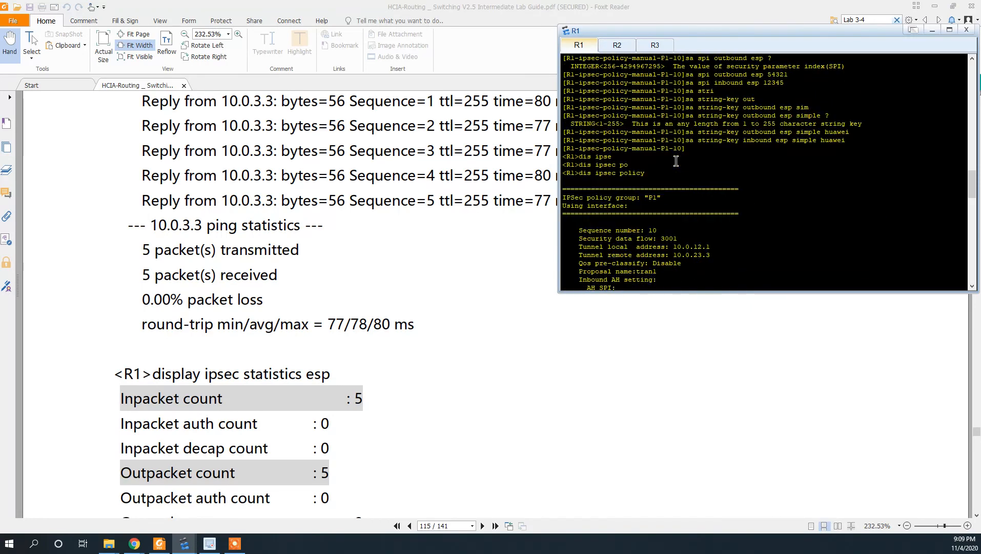
scroll(666, 175, down, 20)
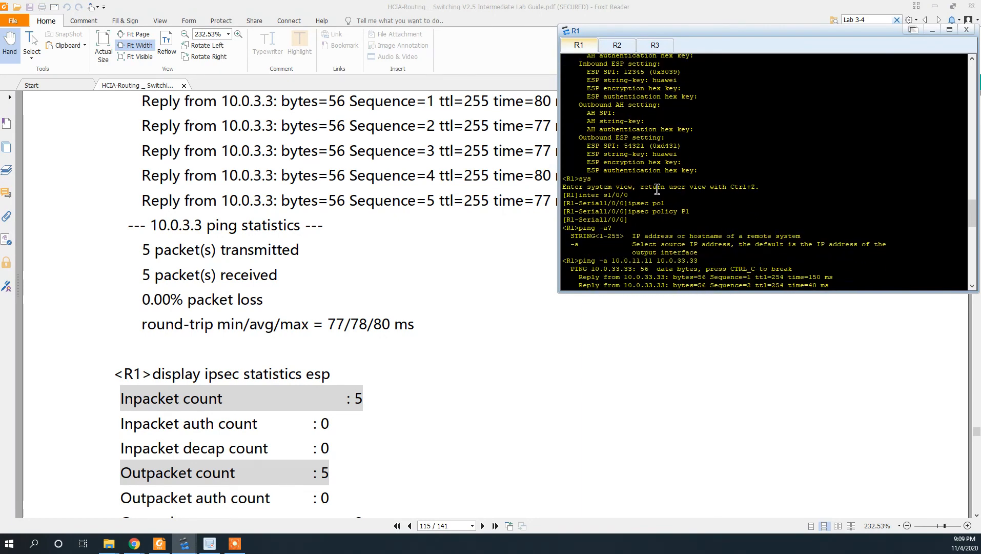
scroll(657, 190, down, 10)
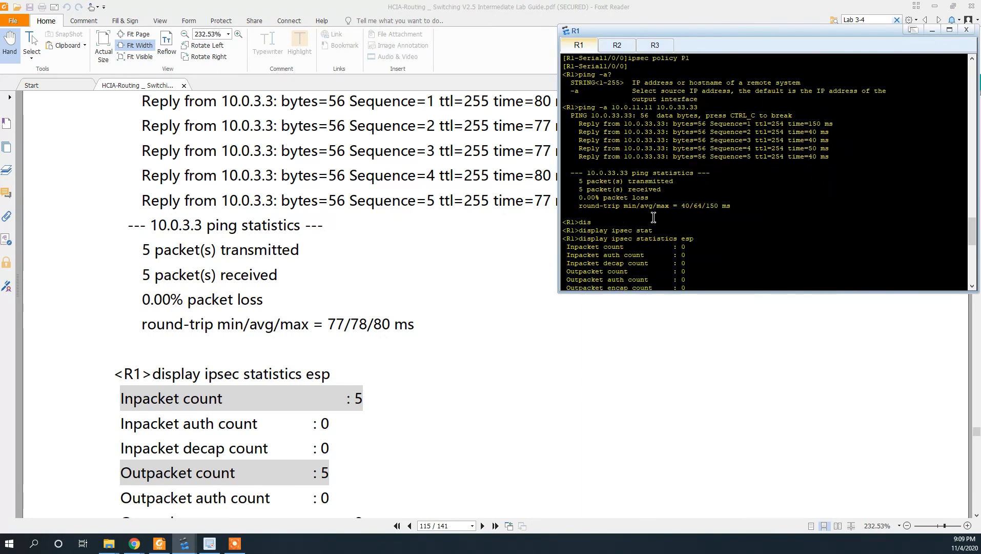
scroll(653, 218, down, 2)
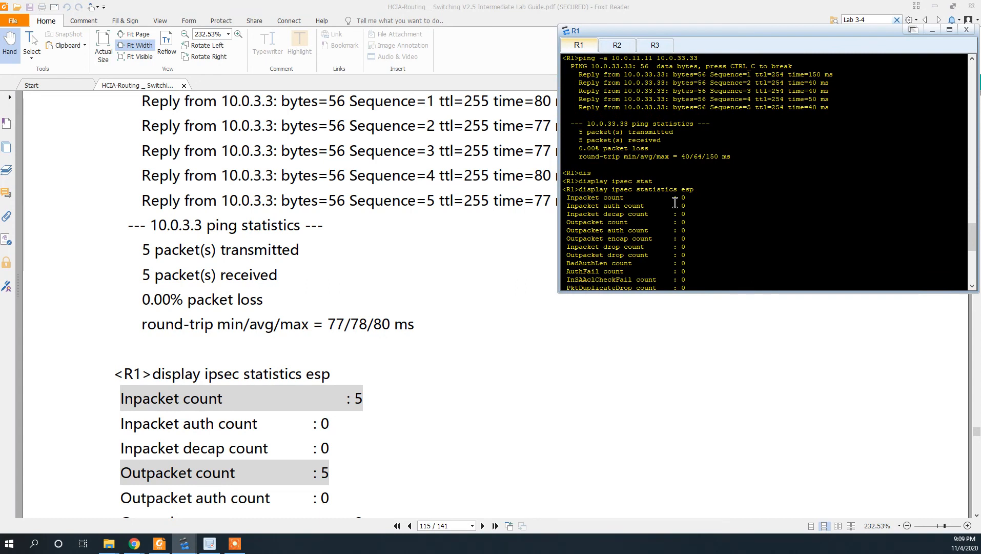
scroll(675, 202, down, 13)
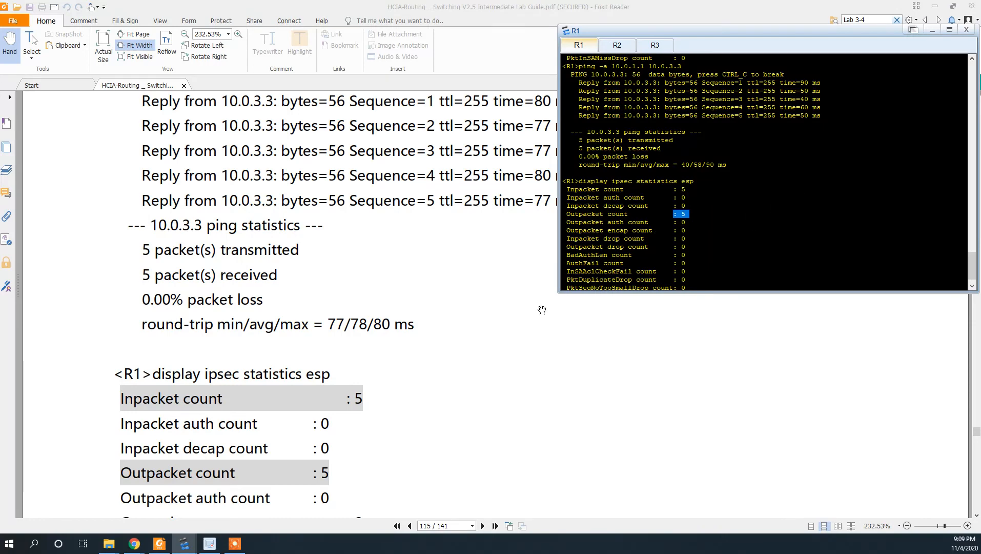
scroll(483, 371, down, 10)
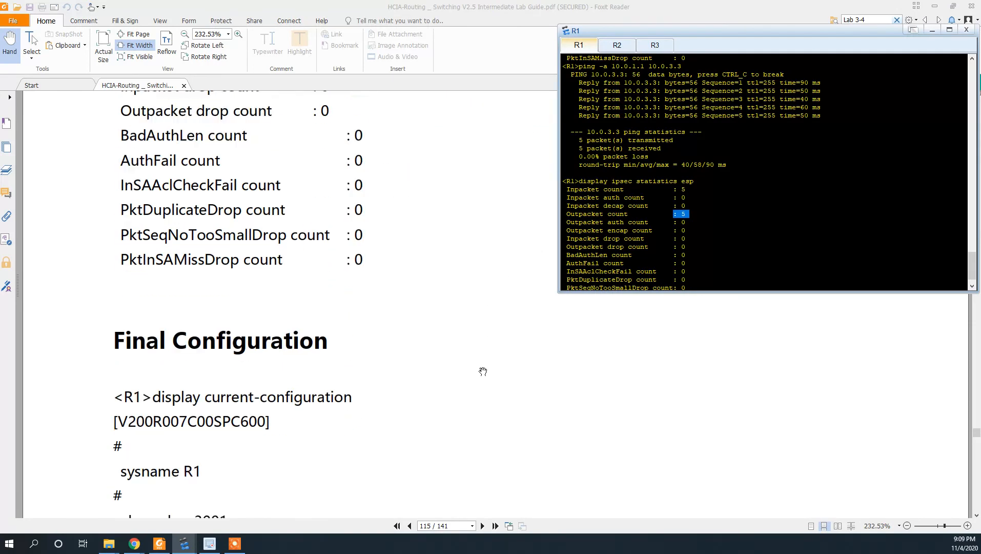
- Scroll the lab guide to page 116's Final Configuration with ipsec proposal tran1 and policy P1
scroll(483, 372, up, 3)
scroll(483, 371, down, 1)
scroll(483, 371, up, 2)
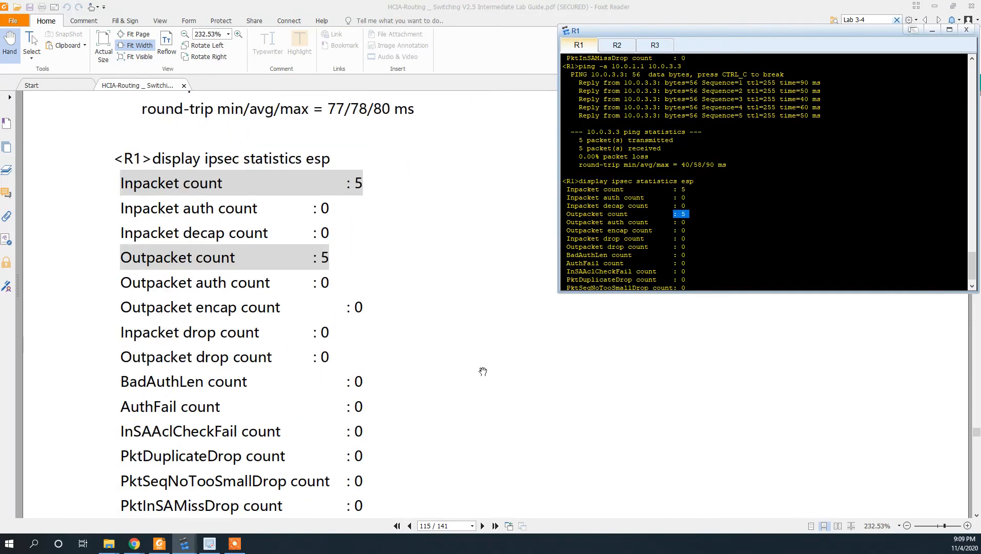
scroll(483, 371, down, 3)
scroll(483, 371, down, 15)
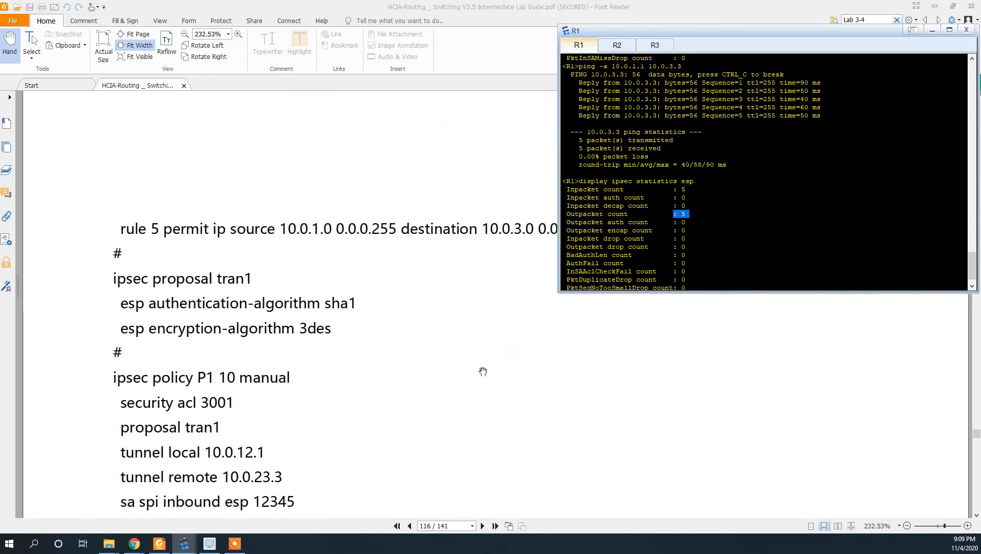
scroll(483, 371, up, 3)
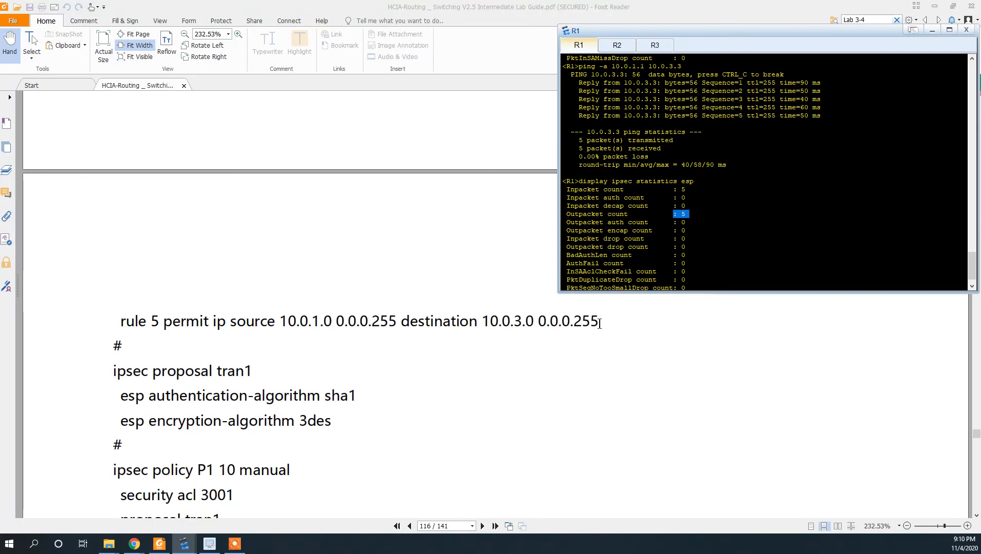
scroll(712, 180, up, 4)
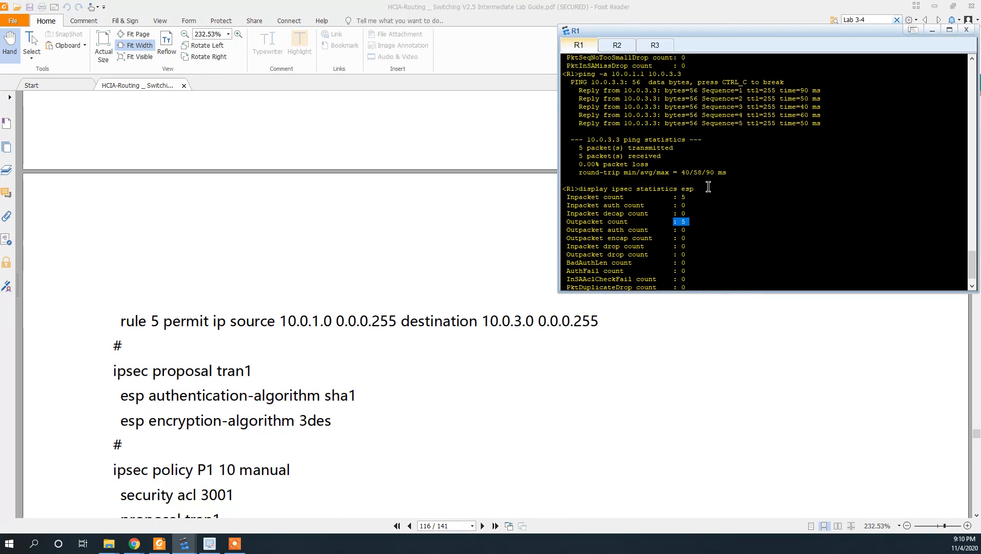